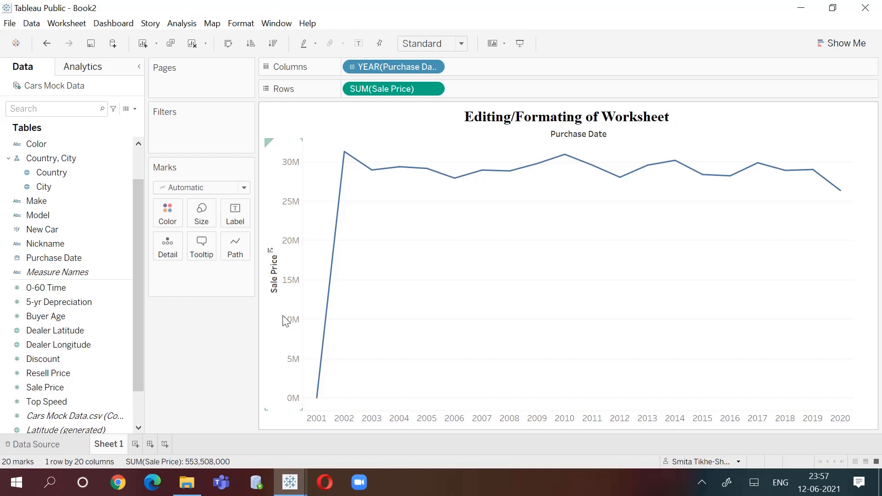
# Step: Give the Sale Price axis a fixed range starting at 5000000
pyautogui.rightClick(288, 318)
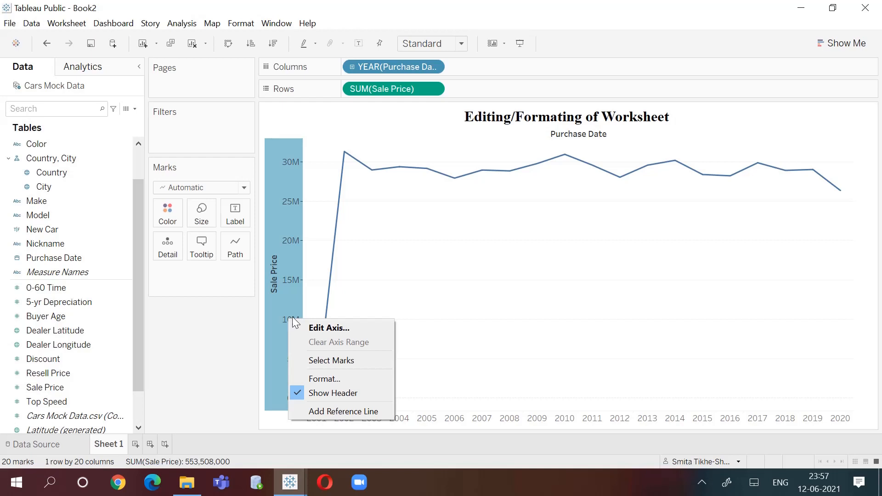
pyautogui.click(319, 329)
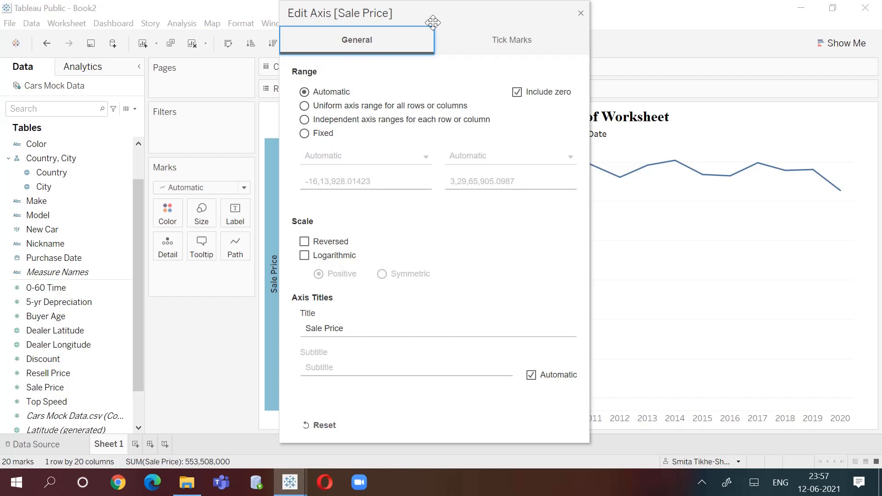
pyautogui.moveTo(445, 12); pyautogui.dragTo(650, 21)
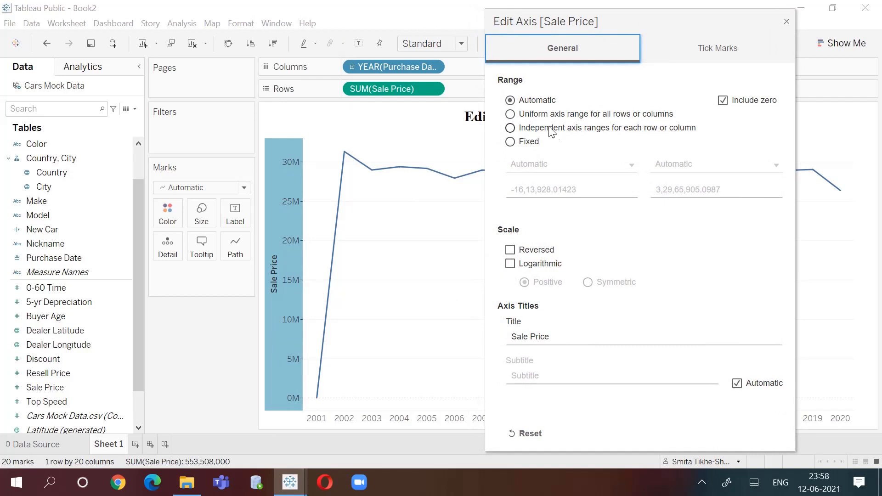
pyautogui.click(528, 141)
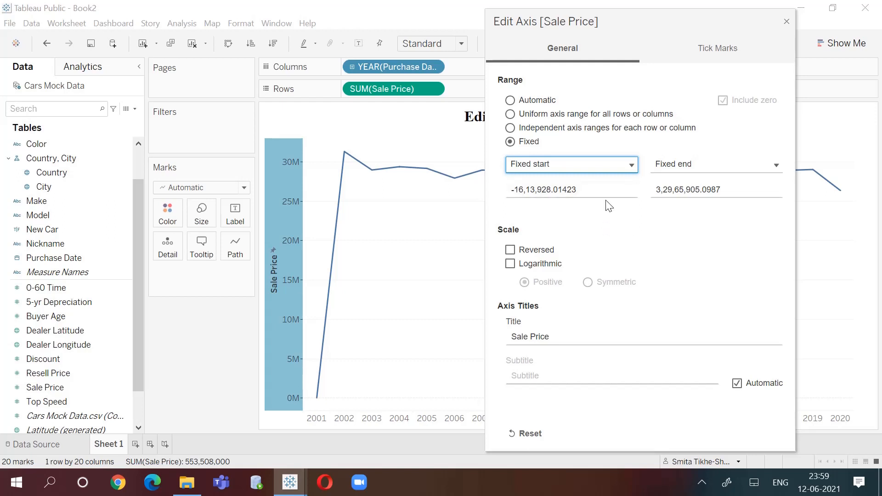
pyautogui.click(584, 189)
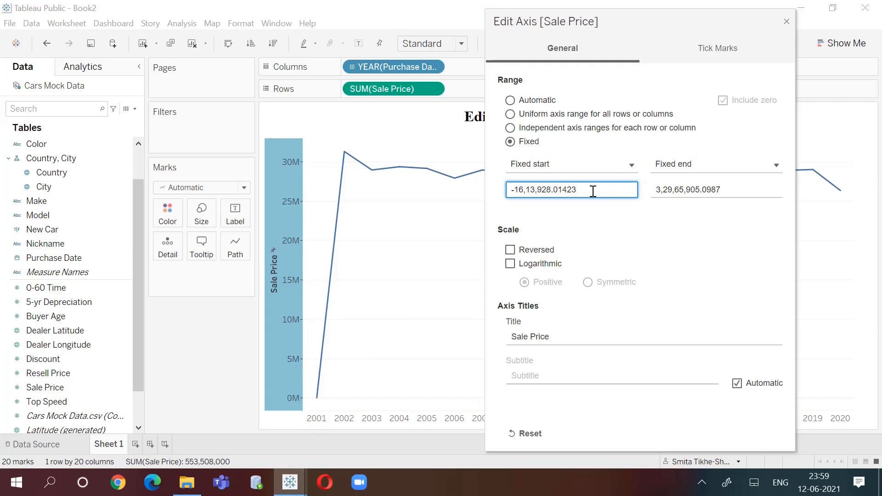
pyautogui.moveTo(594, 191); pyautogui.dragTo(503, 193)
pyautogui.press('BackSpace')
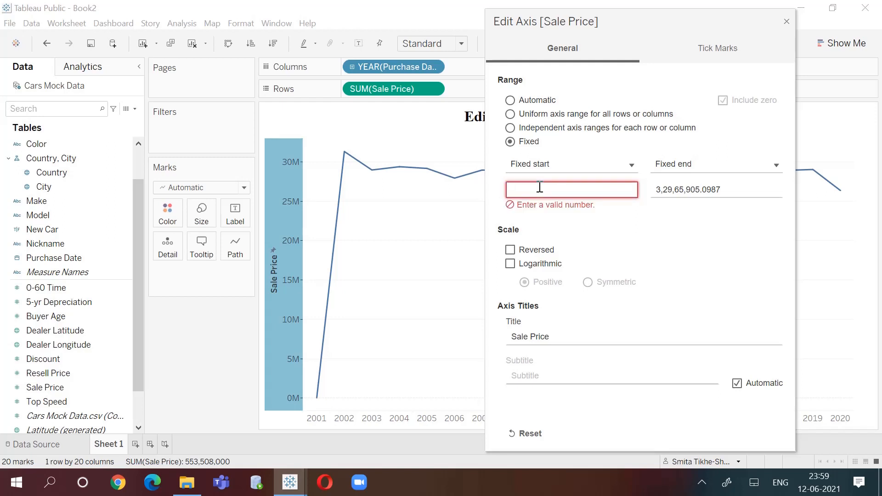
pyautogui.write('500000')
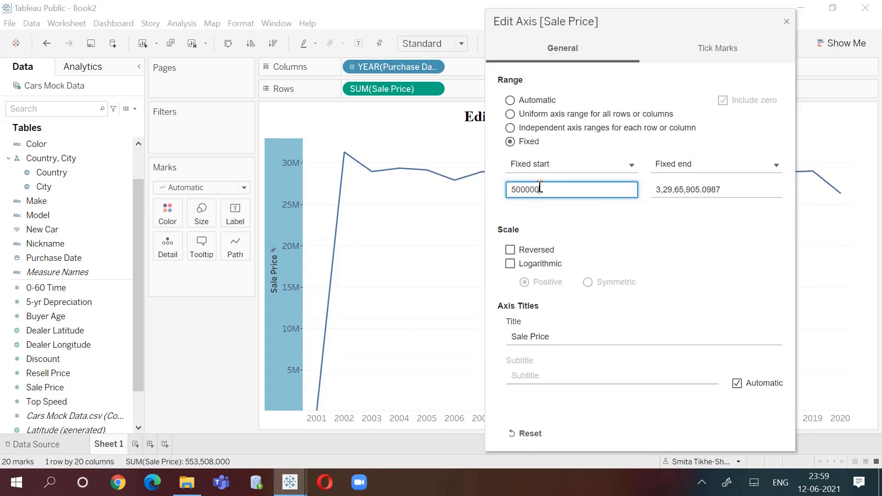
pyautogui.write('0')
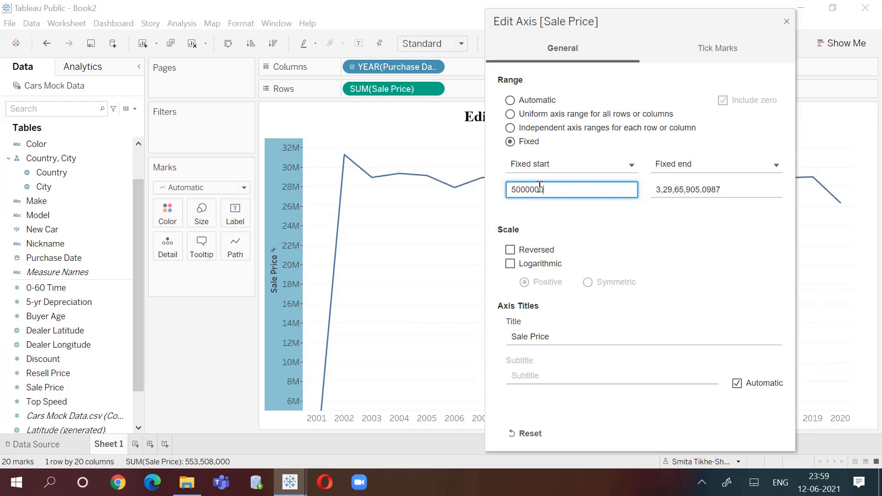
pyautogui.click(706, 225)
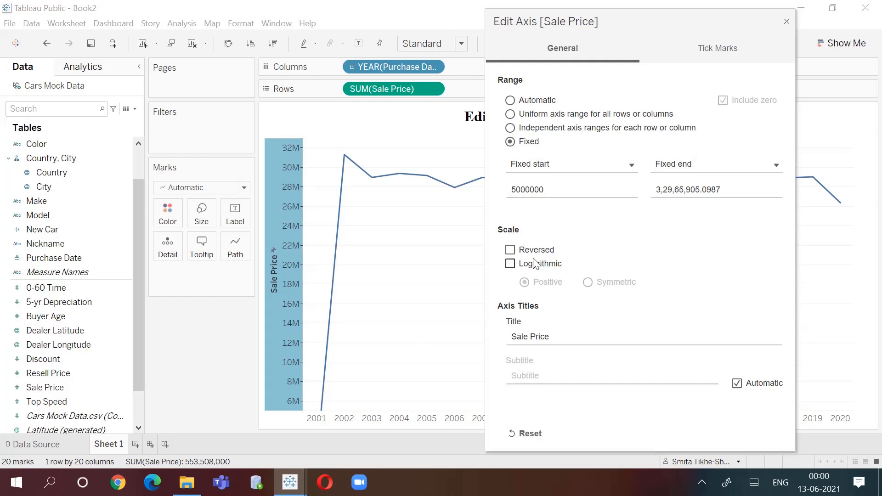
# Step: Try the reversed and logarithmic scales on the Sale Price axis and turn both off again
pyautogui.click(510, 250)
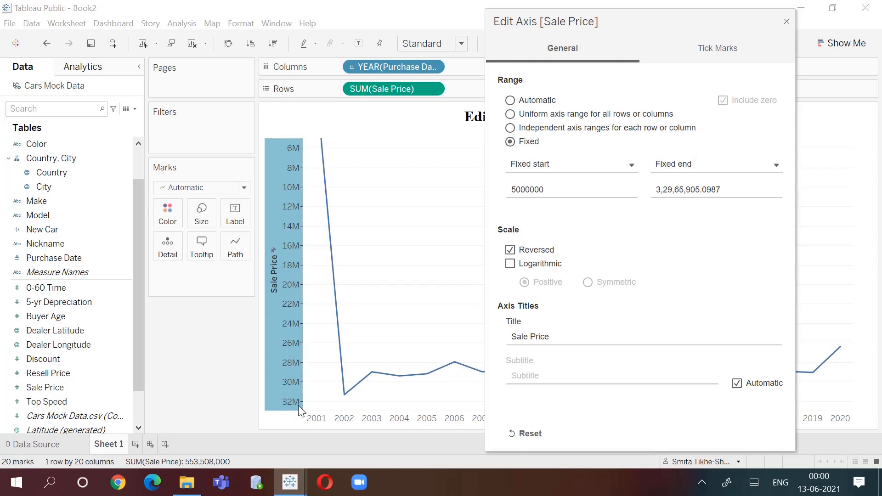
pyautogui.click(510, 264)
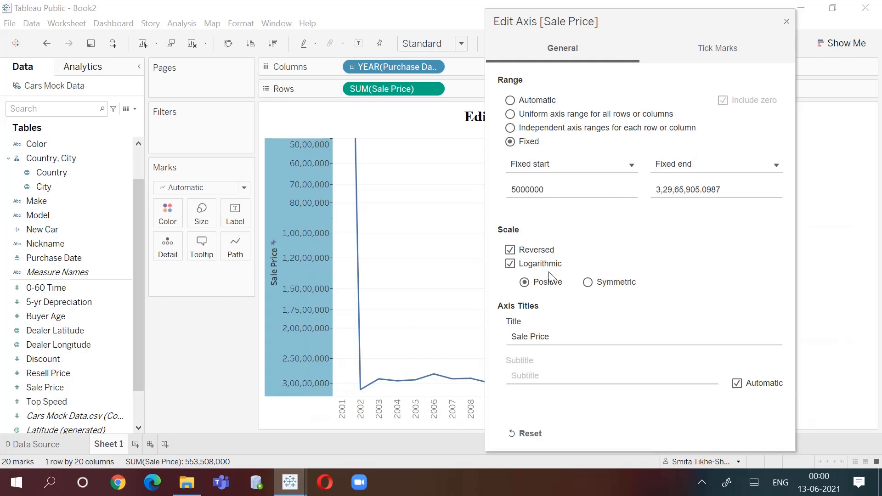
pyautogui.click(510, 249)
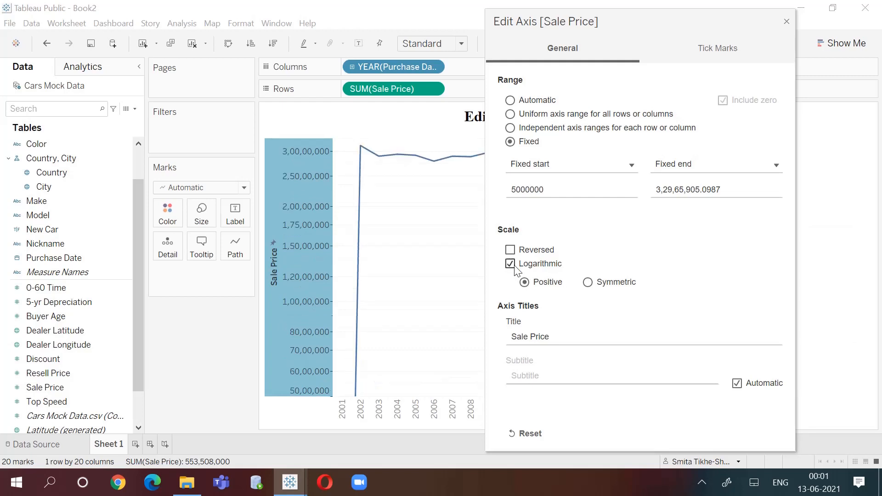
pyautogui.click(510, 264)
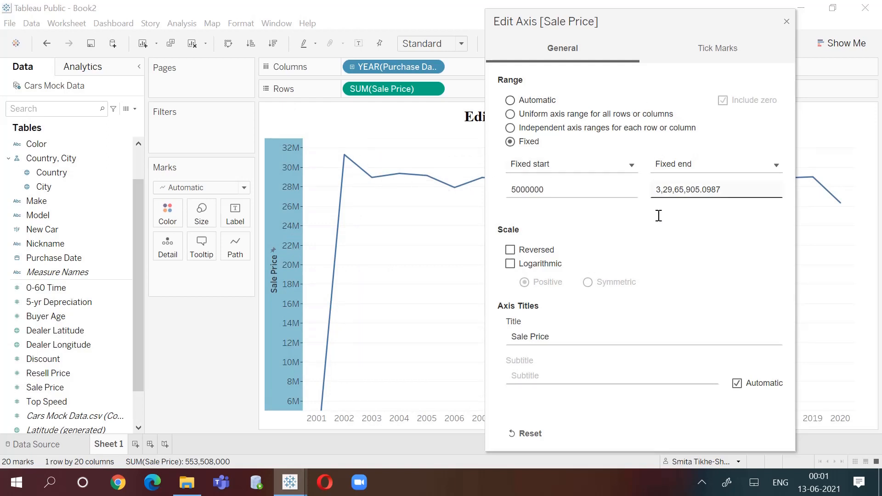
pyautogui.click(558, 336)
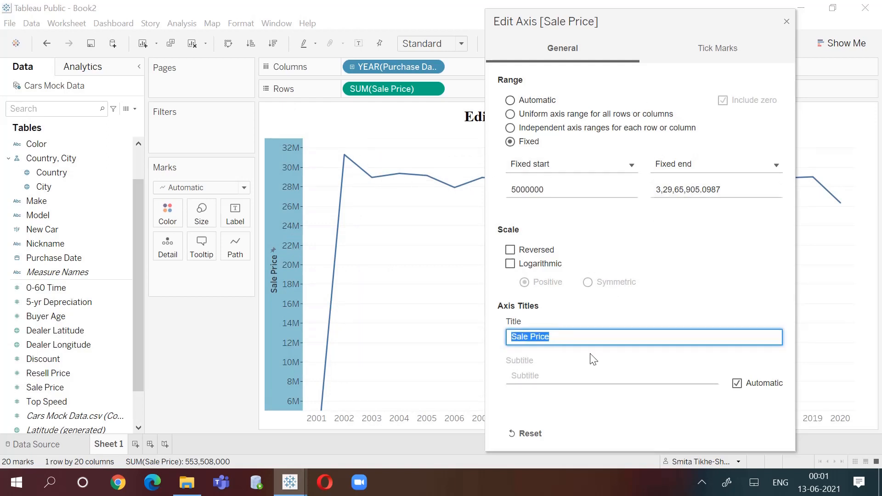
pyautogui.click(598, 324)
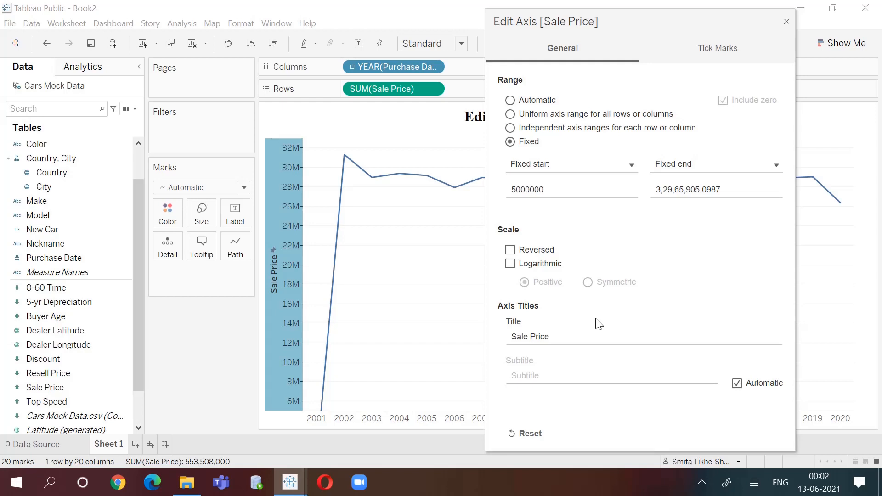
pyautogui.click(559, 339)
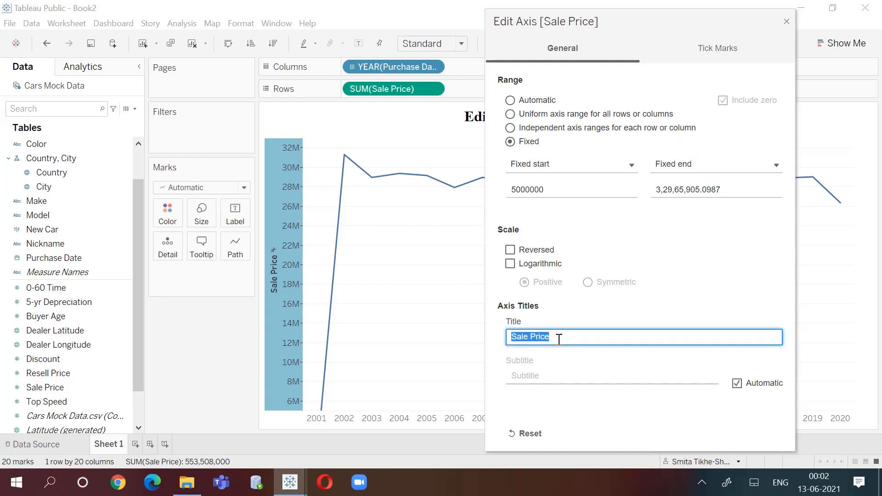
pyautogui.click(559, 339)
# Step: Set the Sale Price axis's major tick marks to fixed with a tick interval of 50,00,000 and close the axis settings
pyautogui.click(709, 49)
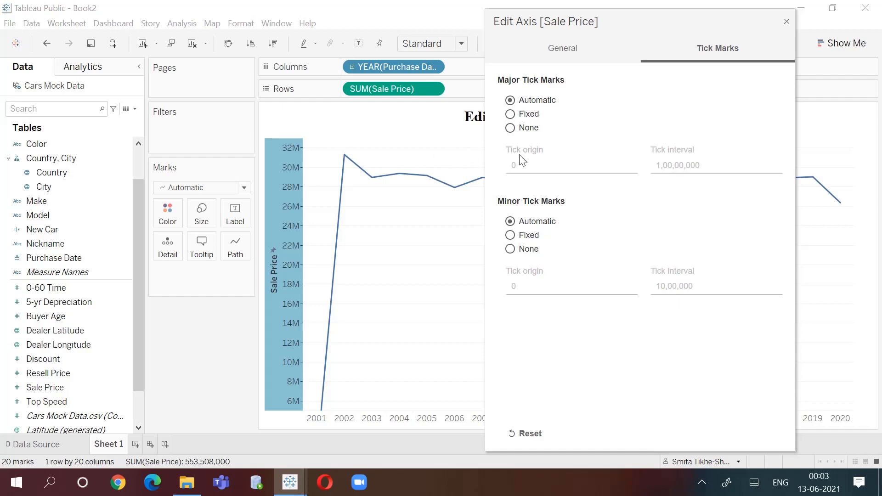
pyautogui.click(511, 115)
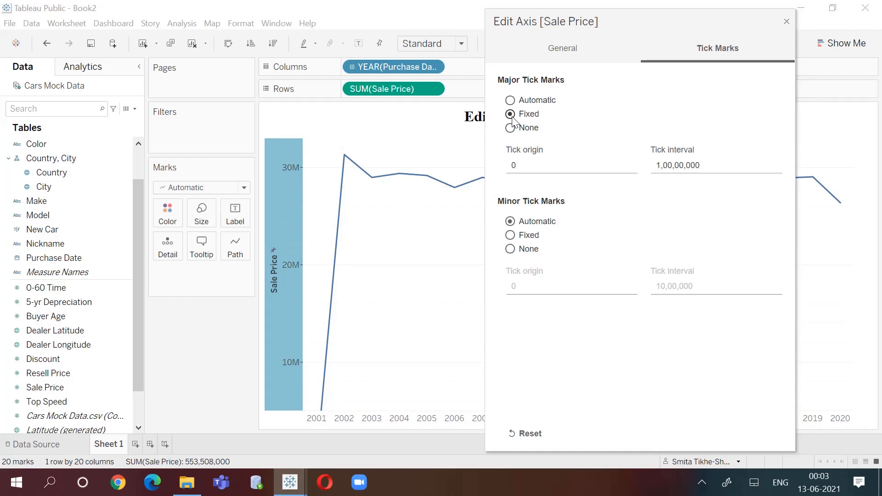
pyautogui.click(533, 164)
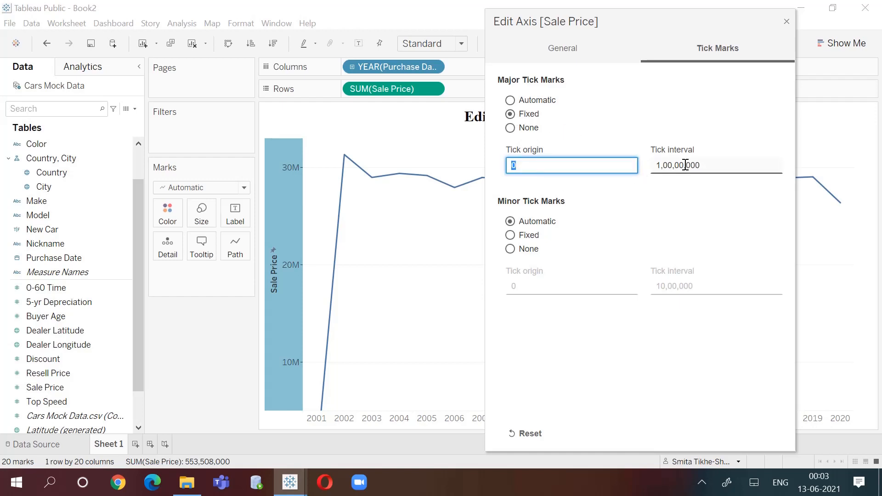
pyautogui.click(669, 165)
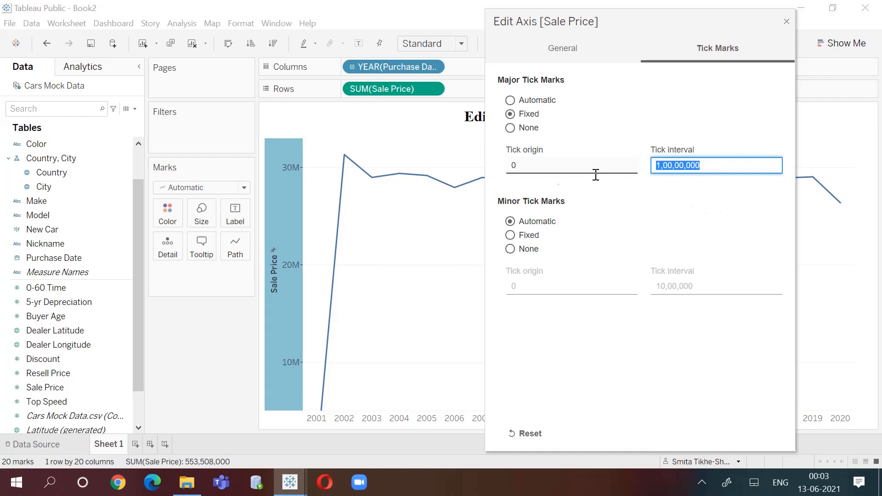
pyautogui.click(663, 167)
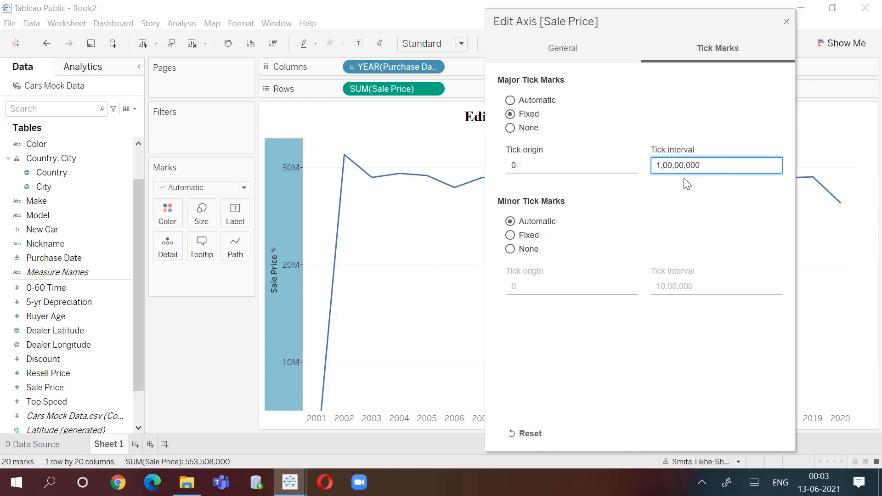
pyautogui.press('BackSpace')
pyautogui.press('BackSpace')
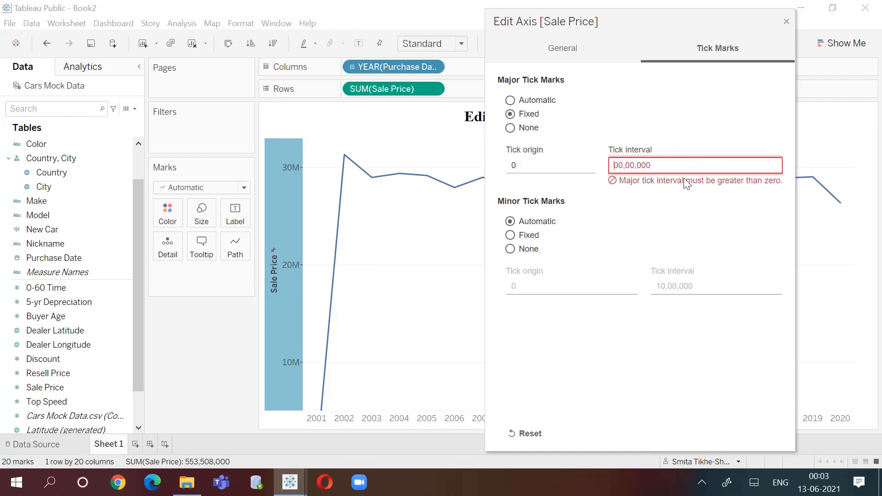
pyautogui.write('5')
pyautogui.press('Delete')
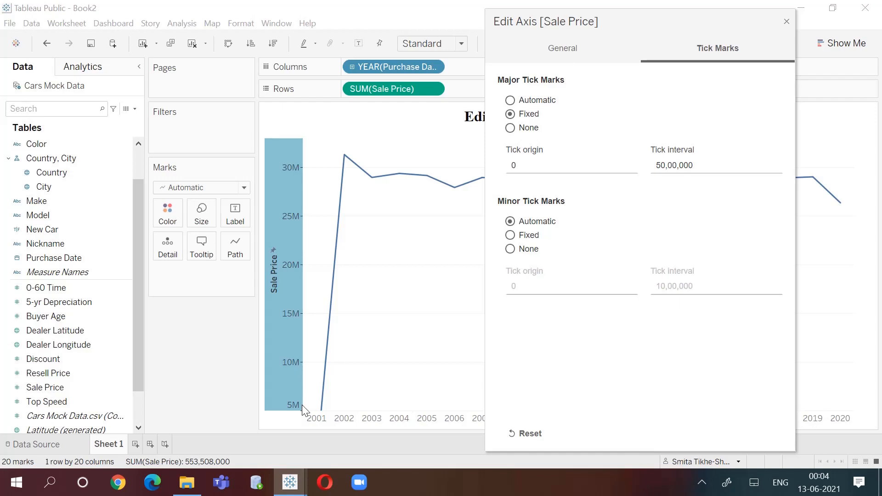
pyautogui.click(200, 340)
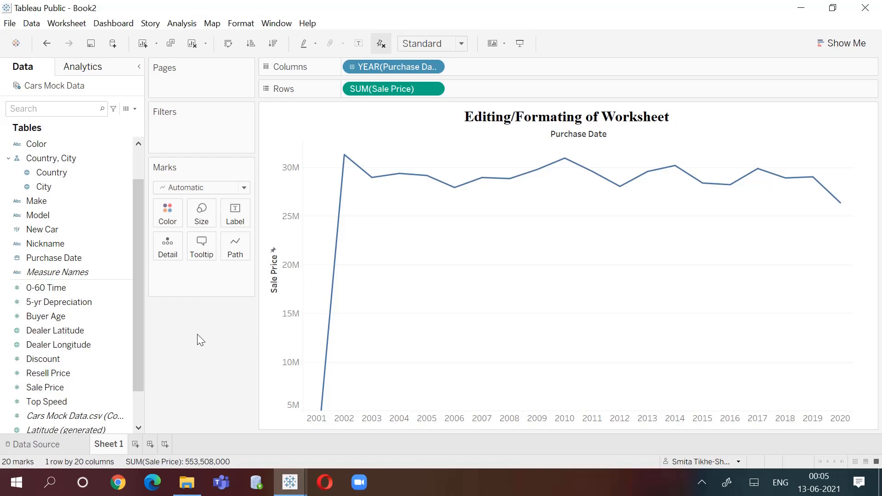
# Step: Try clearing the Sale Price axis range and undo the change
pyautogui.rightClick(290, 317)
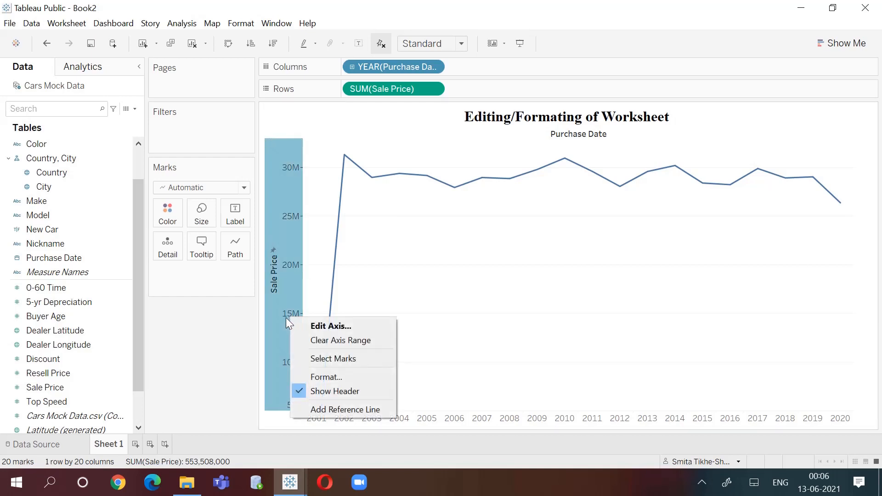
pyautogui.click(323, 340)
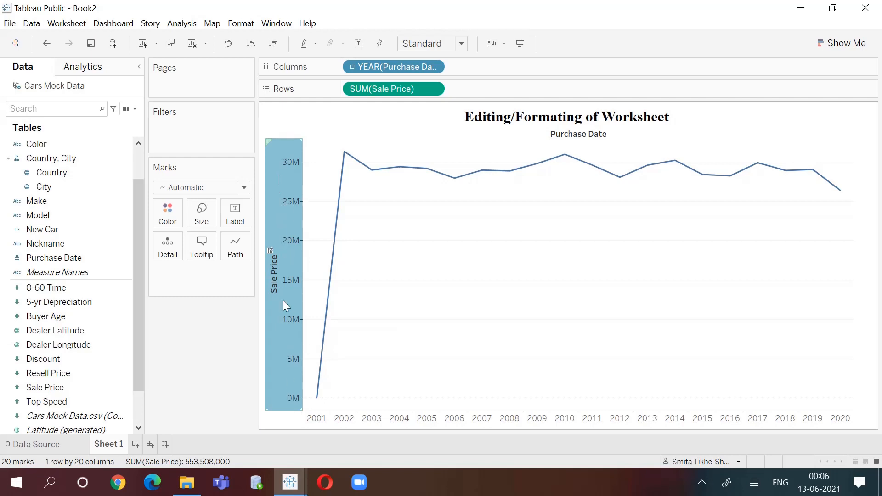
pyautogui.moveTo(282, 329)
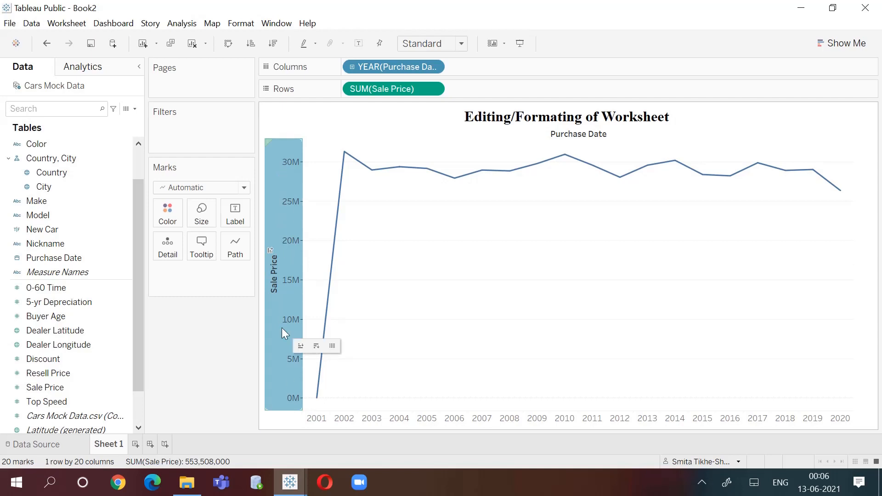
pyautogui.rightClick(283, 295)
pyautogui.press('Escape')
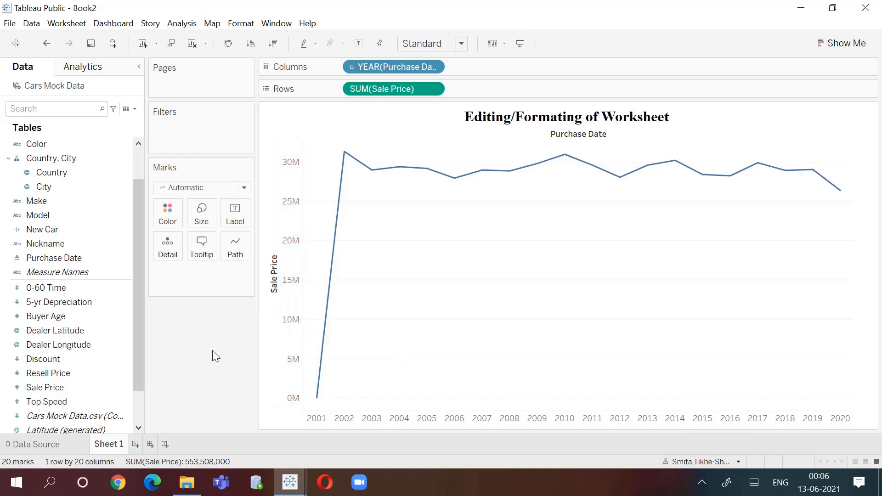
pyautogui.hotkey('ctrl', 'z')
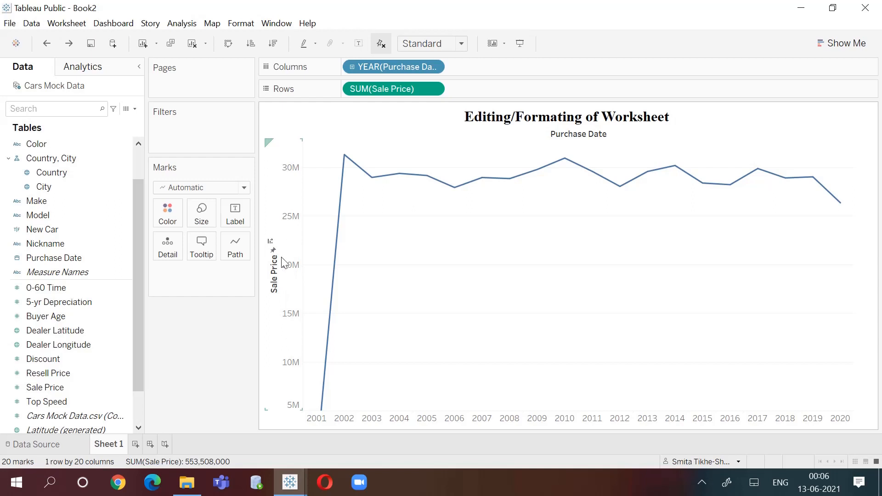
# Step: Try hiding the Sale Price axis header and undo the change
pyautogui.rightClick(279, 233)
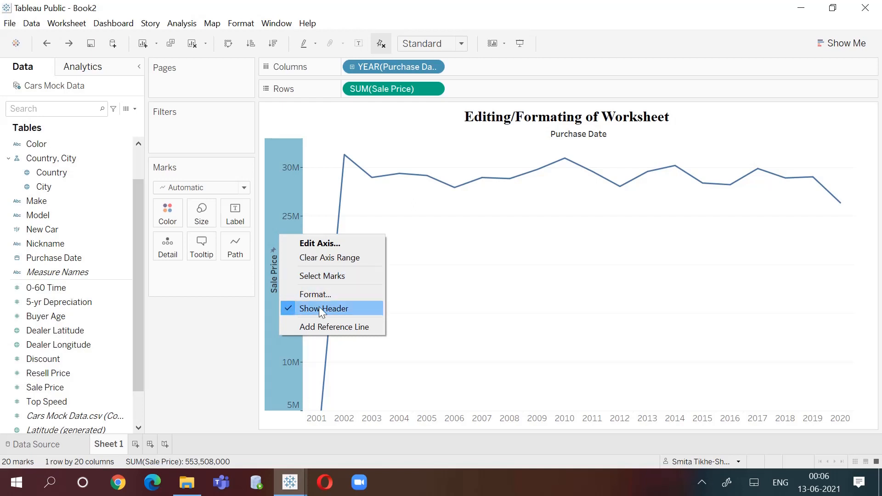
pyautogui.click(318, 307)
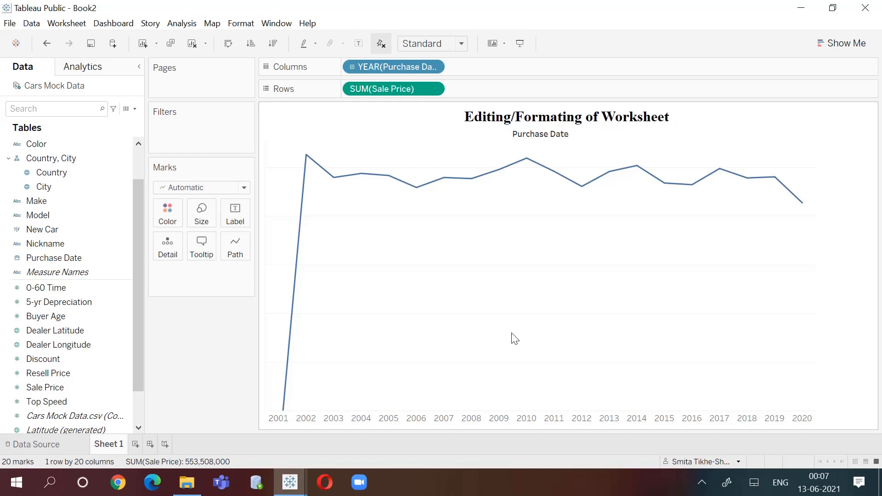
pyautogui.hotkey('ctrl', 'z')
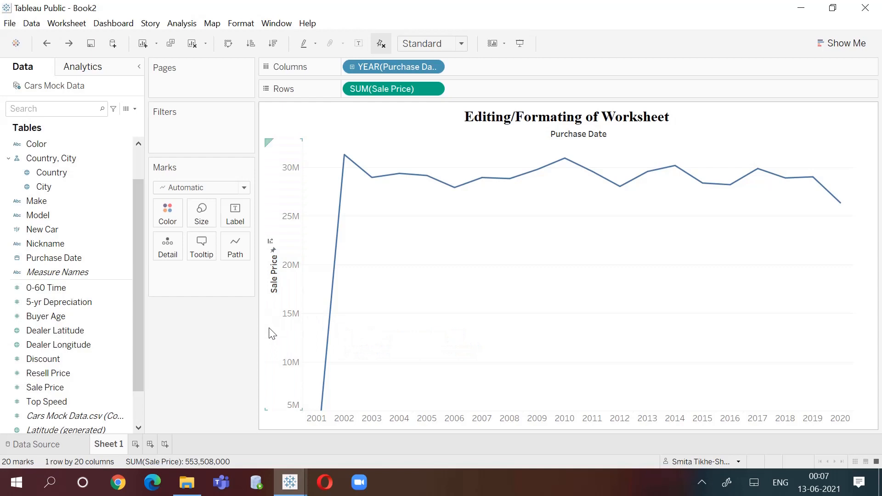
# Step: Try the line, band and distribution reference types on the Sale Price axis, add the average line per pane and remove it again
pyautogui.rightClick(297, 310)
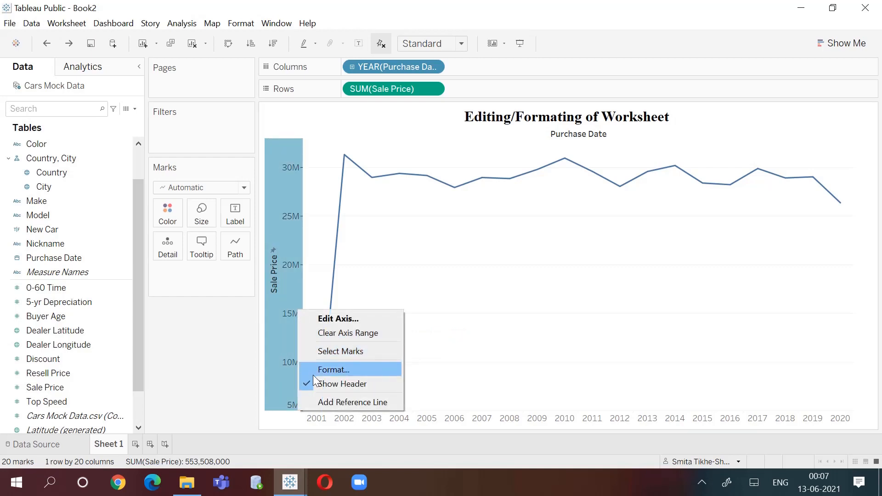
pyautogui.click(313, 401)
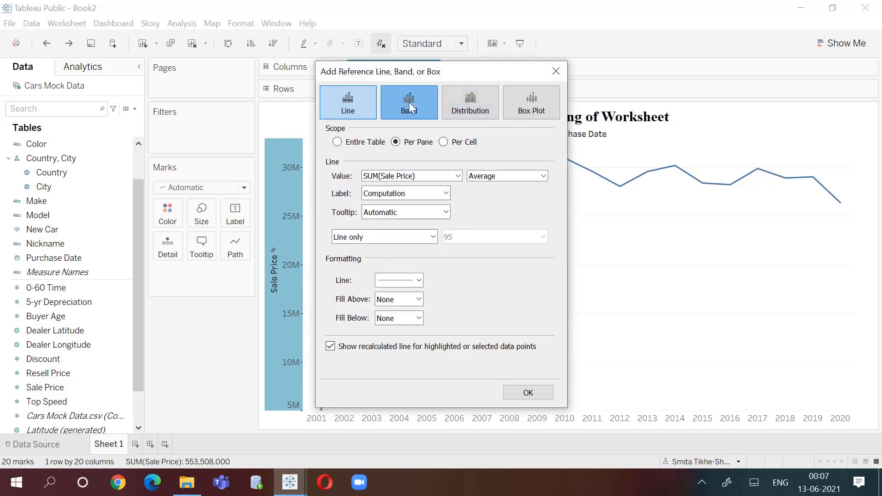
pyautogui.click(409, 102)
pyautogui.click(456, 105)
pyautogui.moveTo(491, 74); pyautogui.dragTo(184, 88)
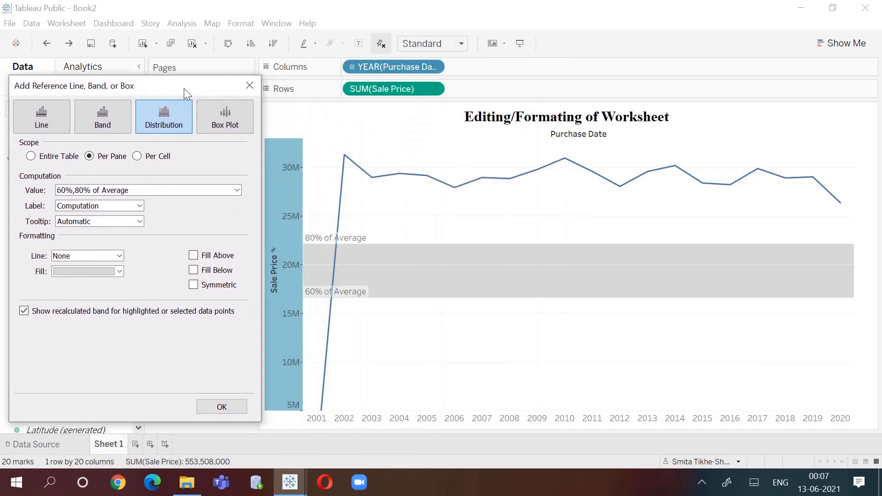
pyautogui.click(57, 131)
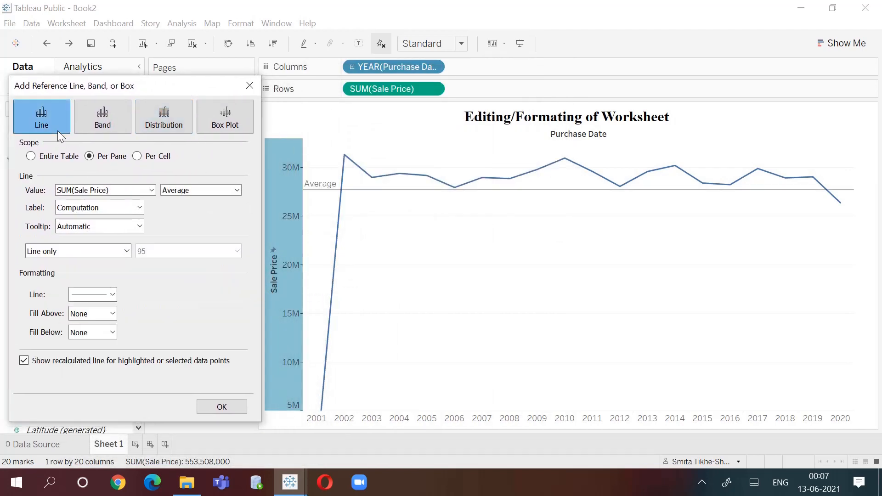
pyautogui.click(114, 123)
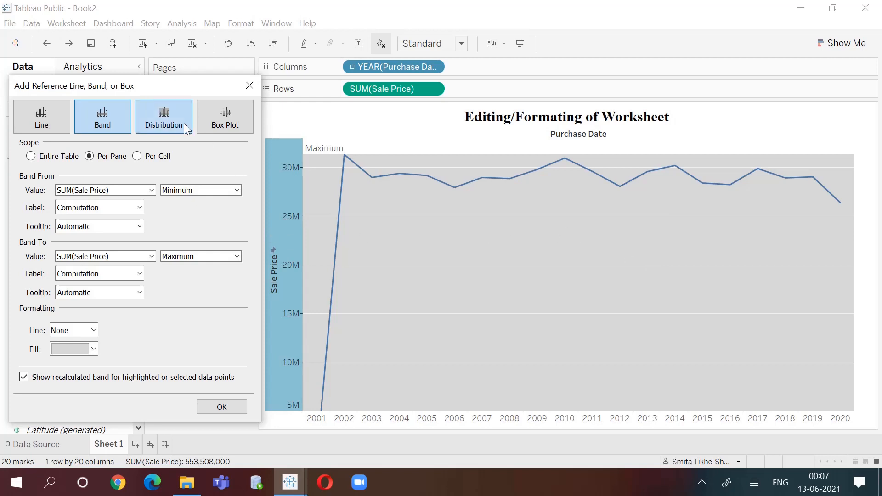
pyautogui.click(41, 116)
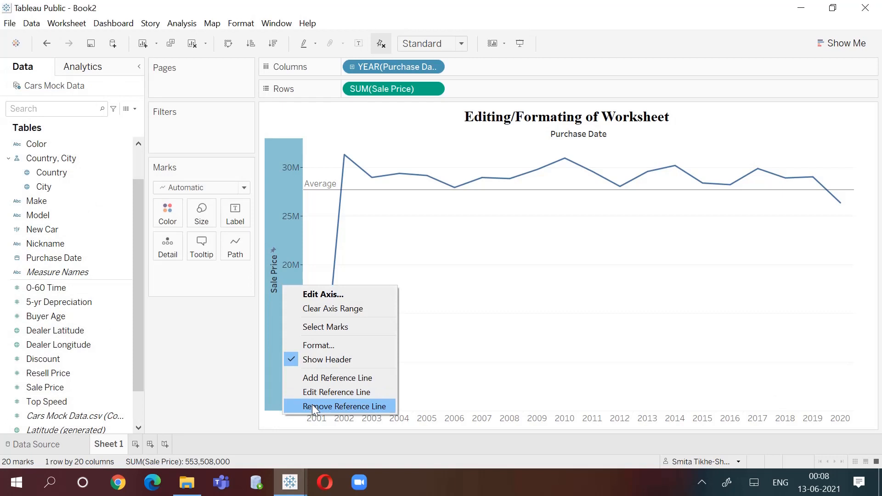
pyautogui.click(312, 406)
# Step: Open the formatting settings of the Sale Price axis
pyautogui.rightClick(277, 314)
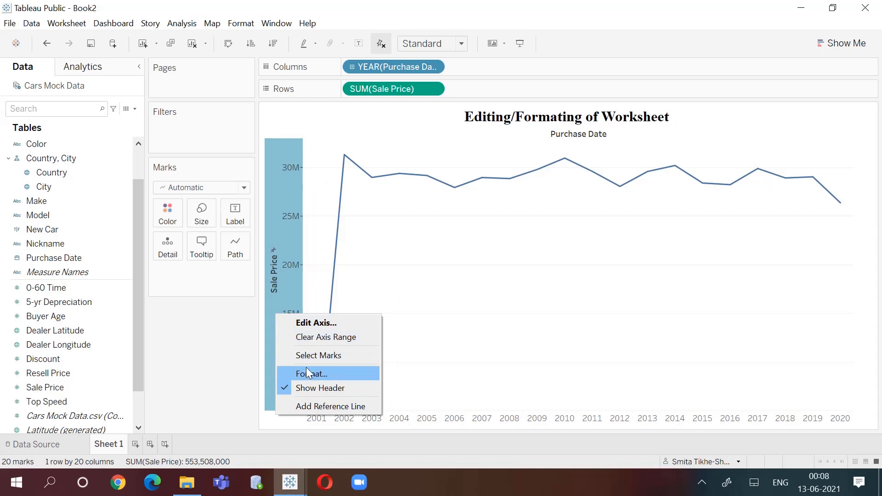
pyautogui.click(289, 265)
pyautogui.click(274, 332)
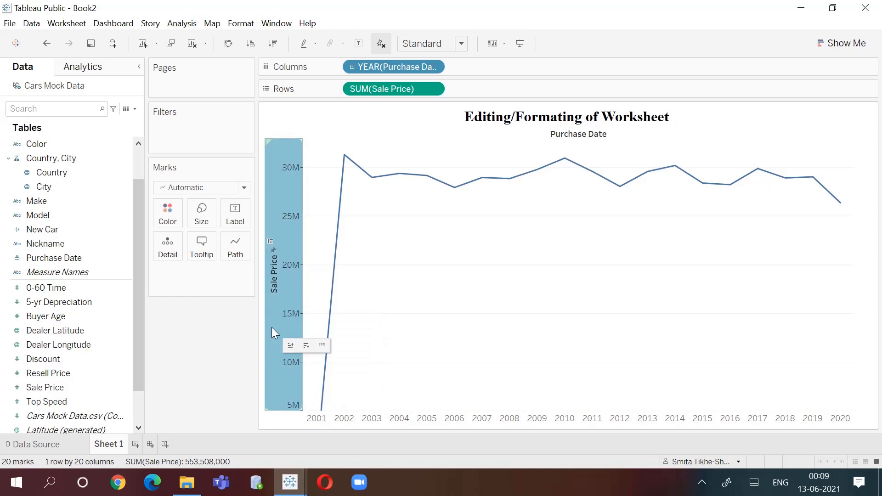
pyautogui.rightClick(271, 327)
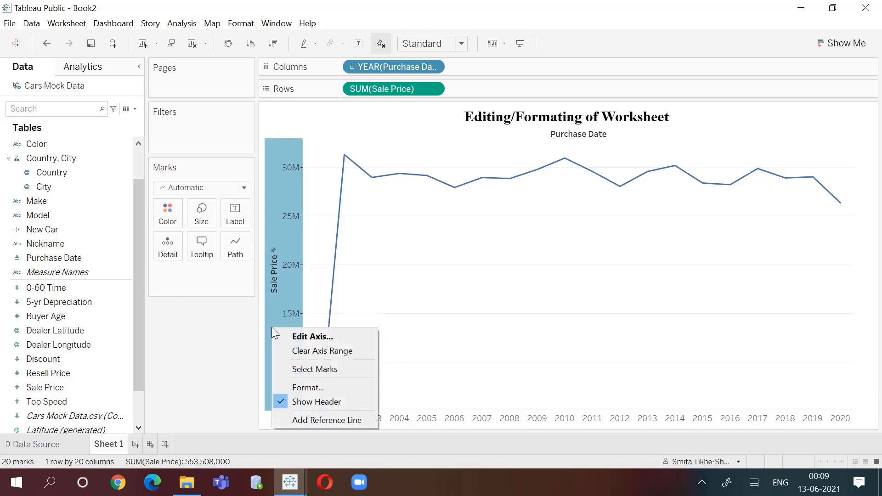
pyautogui.click(294, 387)
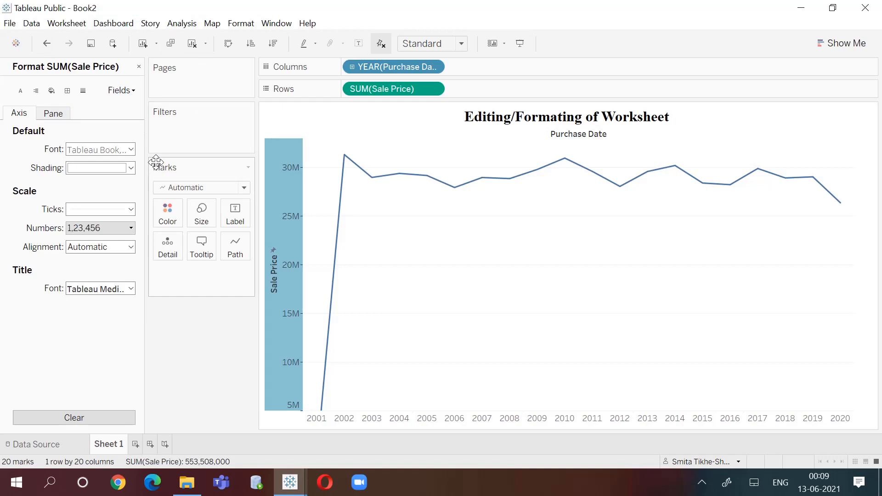
pyautogui.click(311, 214)
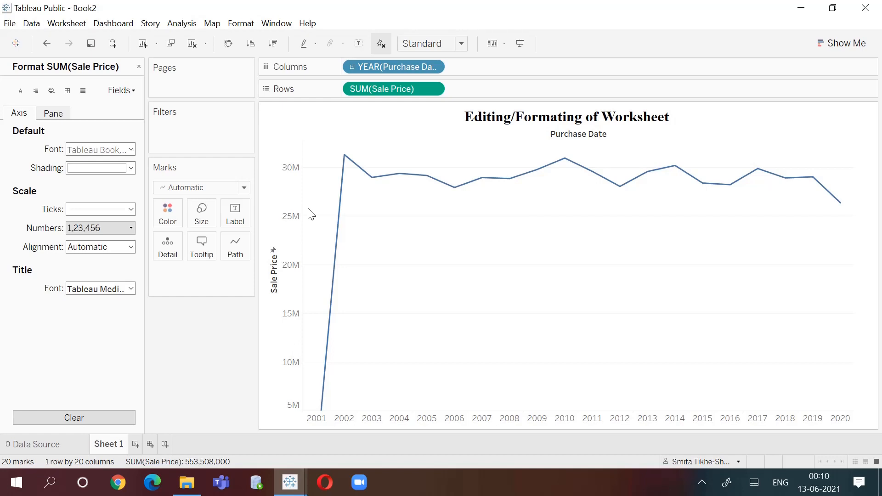
pyautogui.rightClick(286, 260)
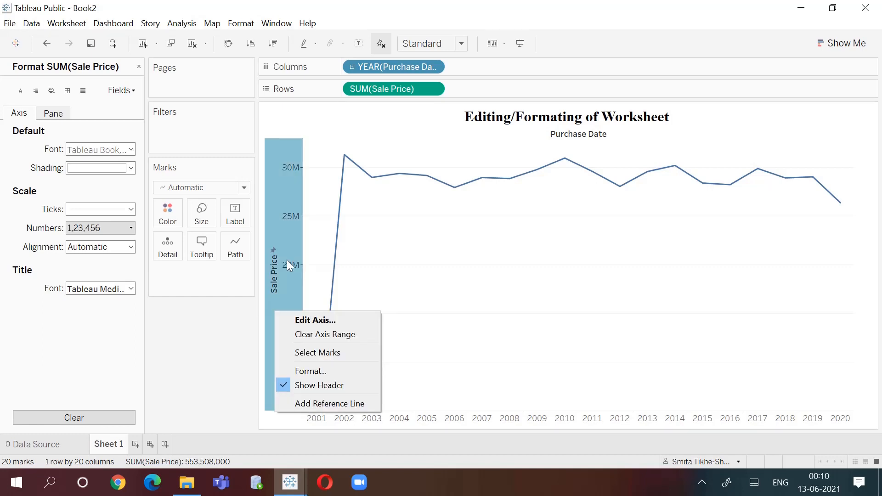
pyautogui.press('Escape')
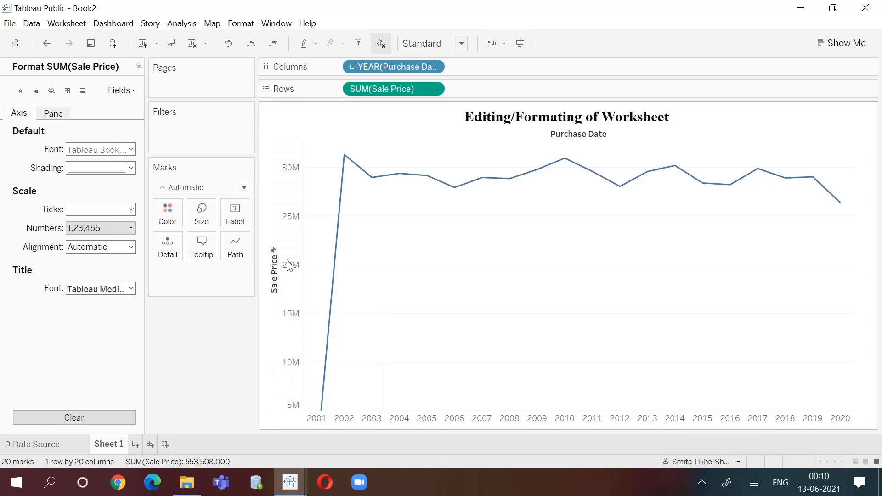
pyautogui.rightClick(285, 301)
pyautogui.click(233, 317)
# Step: Set the Sale Price axis's default font to bold and its colour to black
pyautogui.click(284, 291)
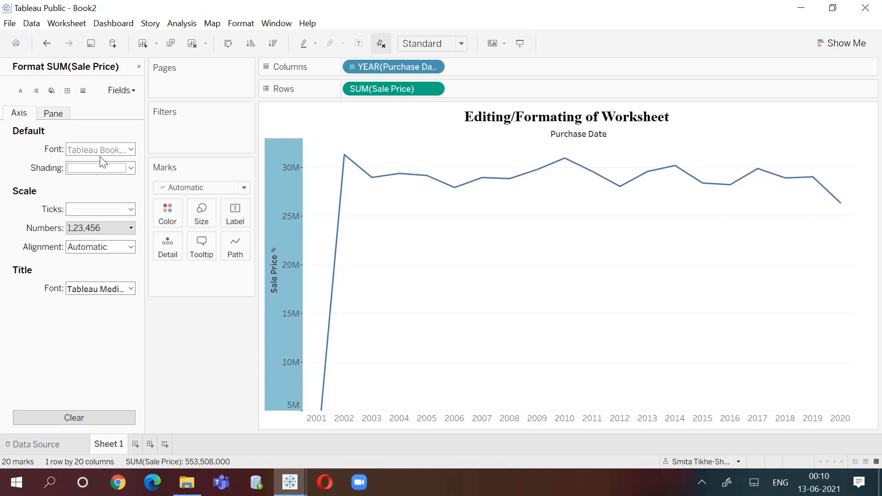
pyautogui.click(132, 154)
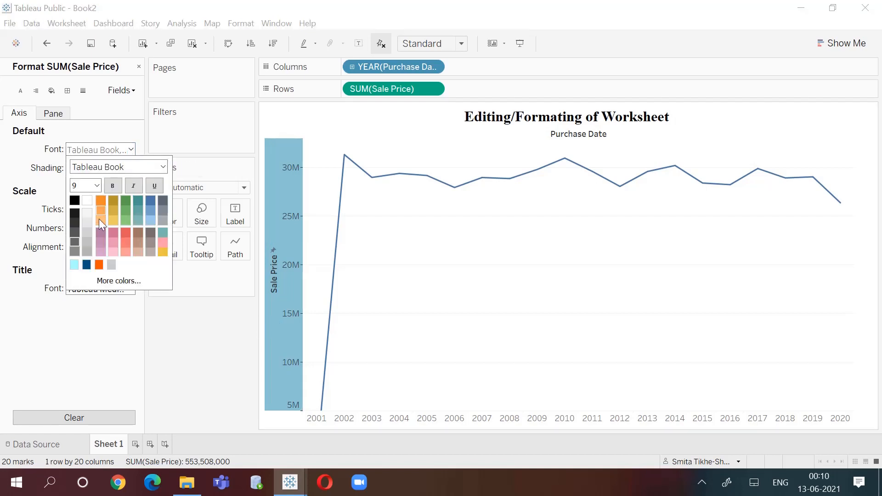
pyautogui.click(163, 167)
pyautogui.click(107, 190)
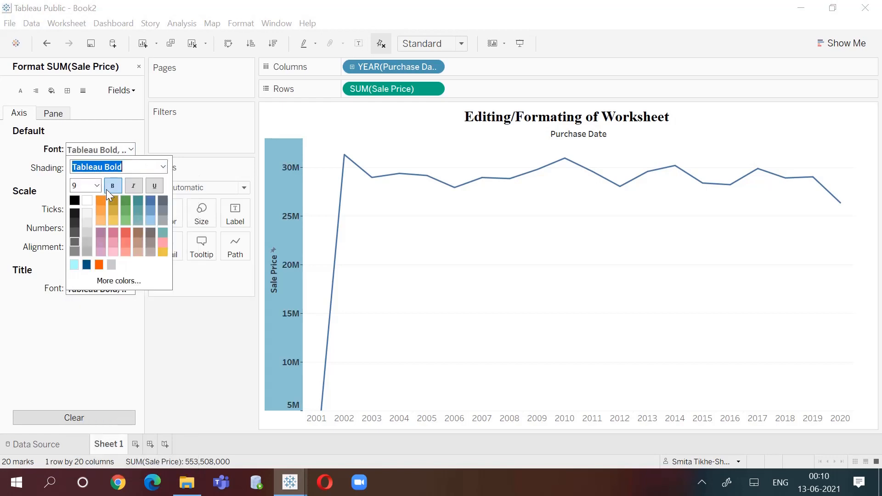
pyautogui.click(73, 197)
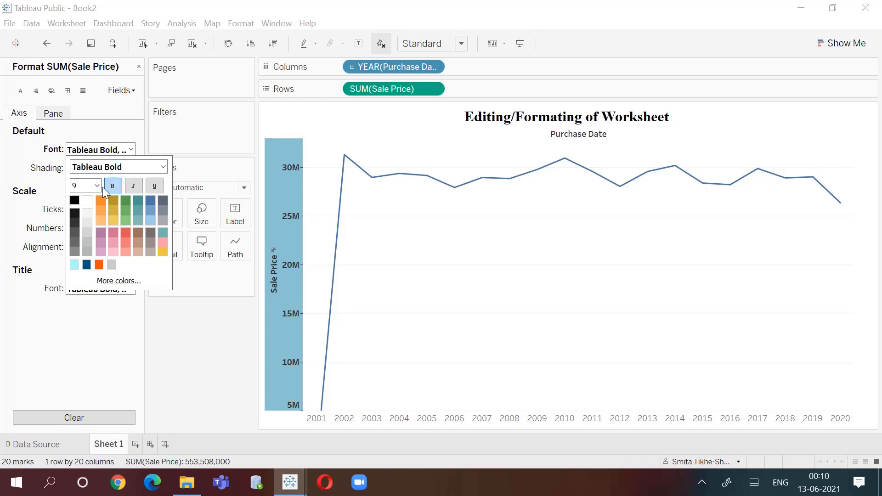
# Step: Try an orange font colour on the Sale Price axis and change it back to black
pyautogui.click(100, 202)
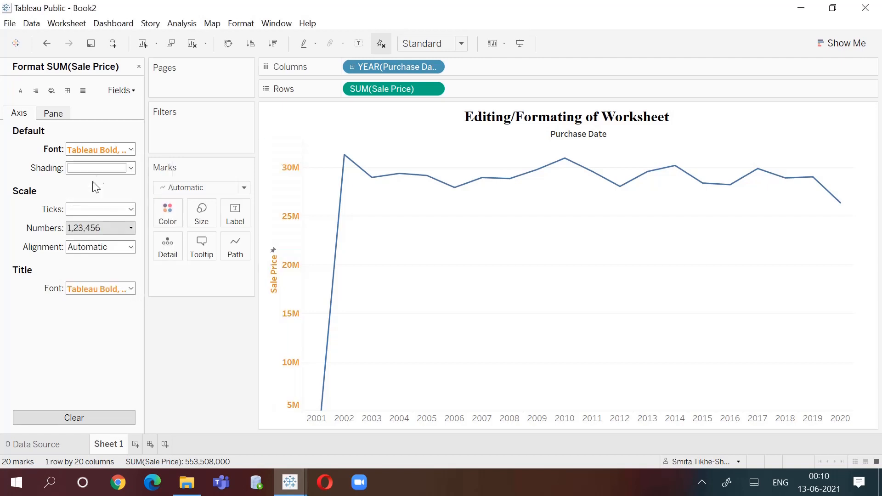
pyautogui.click(130, 149)
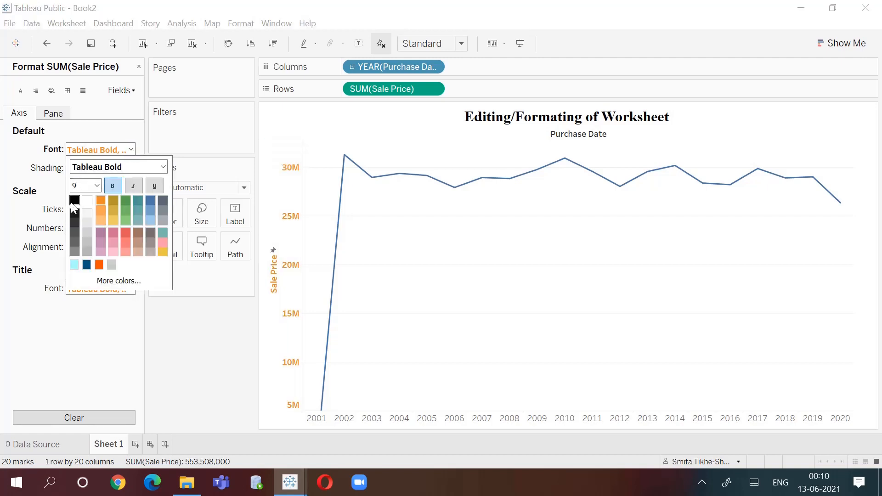
pyautogui.click(74, 200)
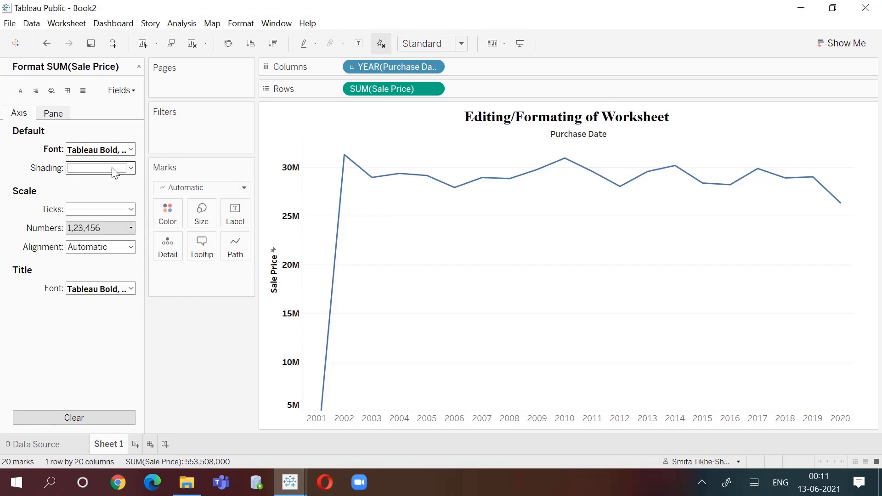
# Step: Try orange shading on the Sale Price axis and set the shading back to white
pyautogui.click(131, 169)
pyautogui.click(99, 246)
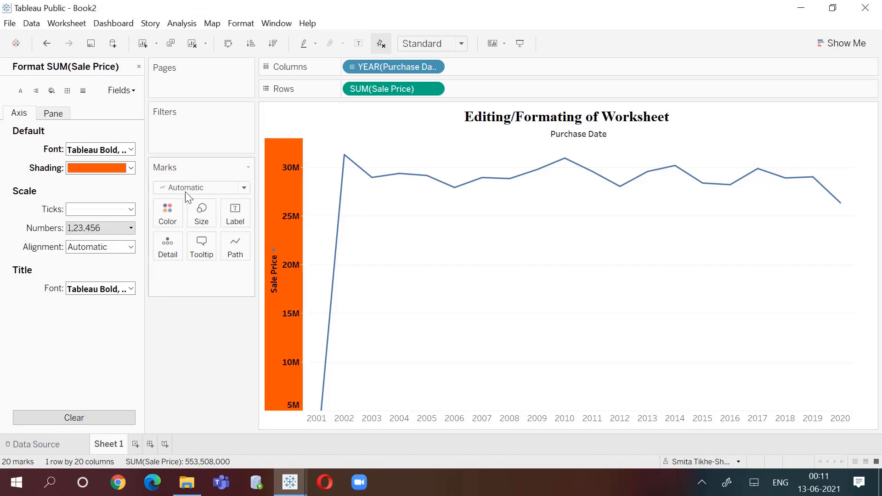
pyautogui.click(130, 168)
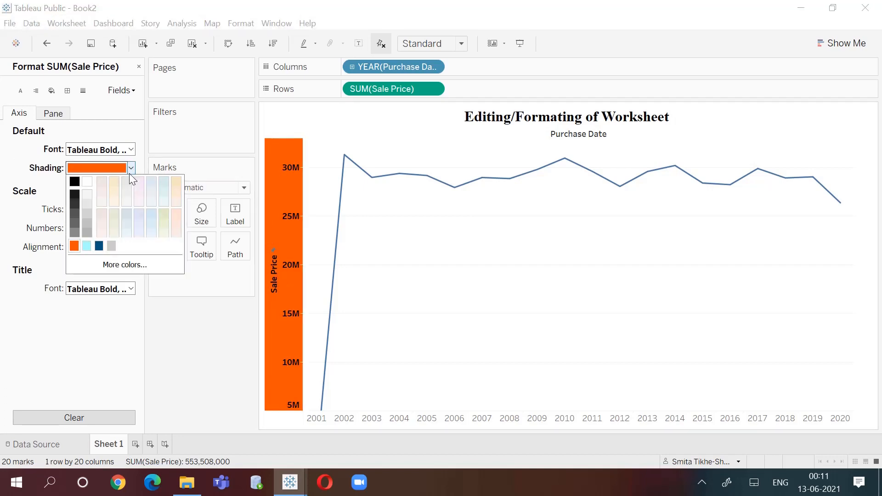
pyautogui.click(87, 183)
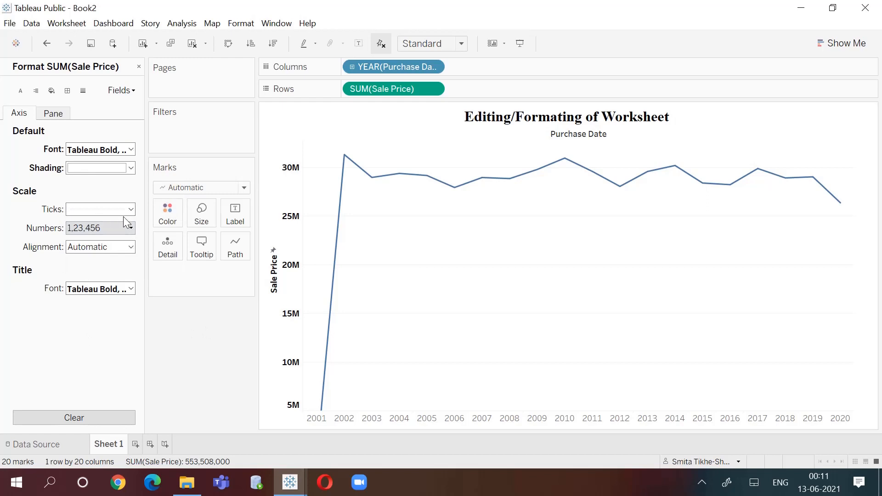
# Step: Set the colour of the Sale Price axis's scale ticks to black
pyautogui.click(131, 211)
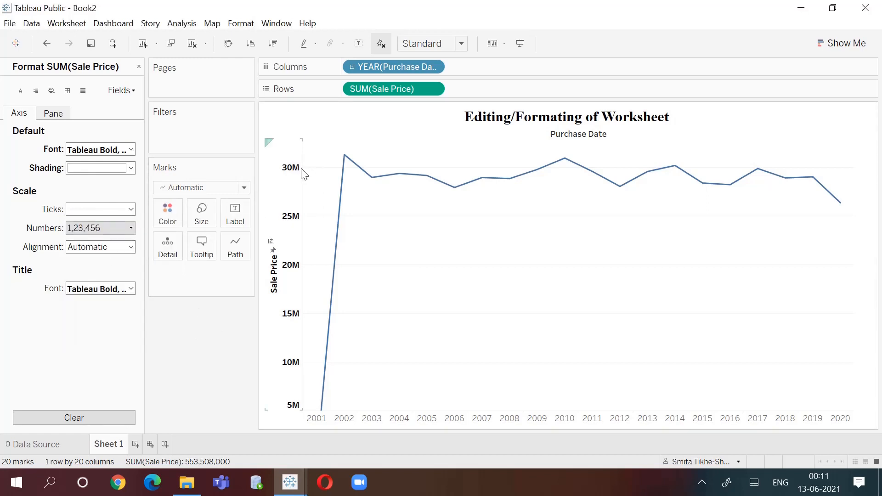
pyautogui.click(132, 210)
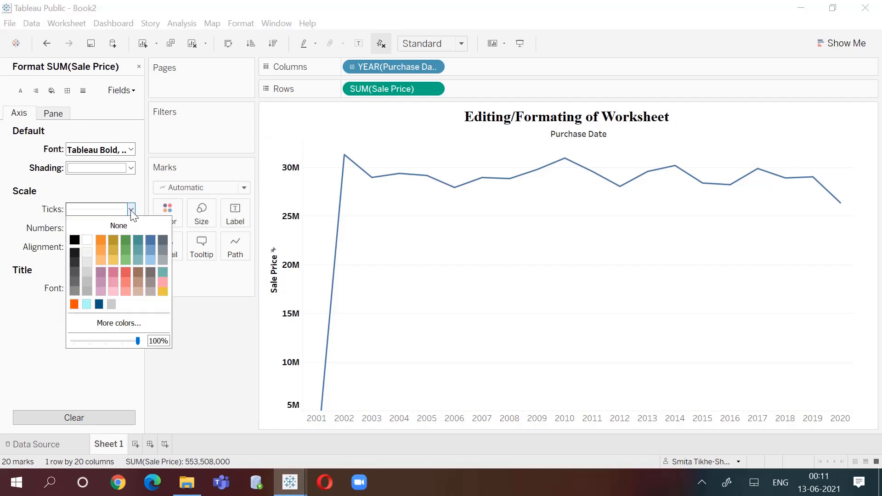
pyautogui.click(75, 240)
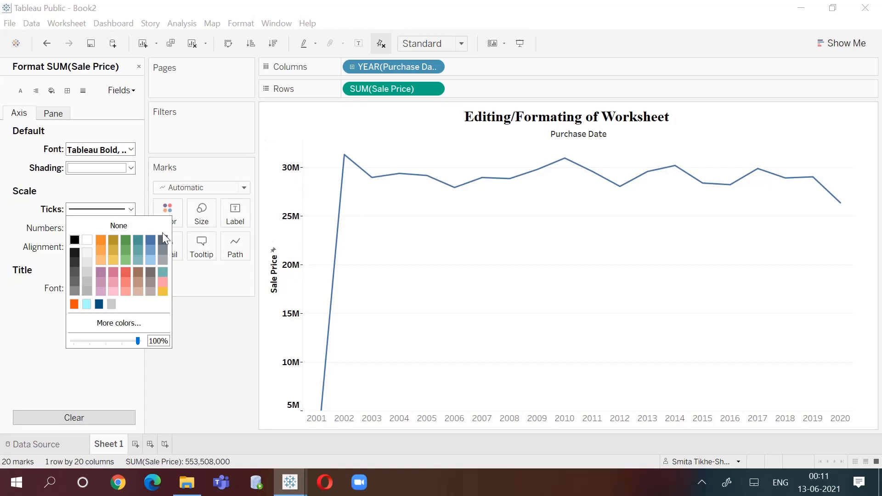
pyautogui.click(181, 296)
# Step: Try the Up alignment for the Sale Price axis labels and return the alignment to Automatic
pyautogui.click(128, 247)
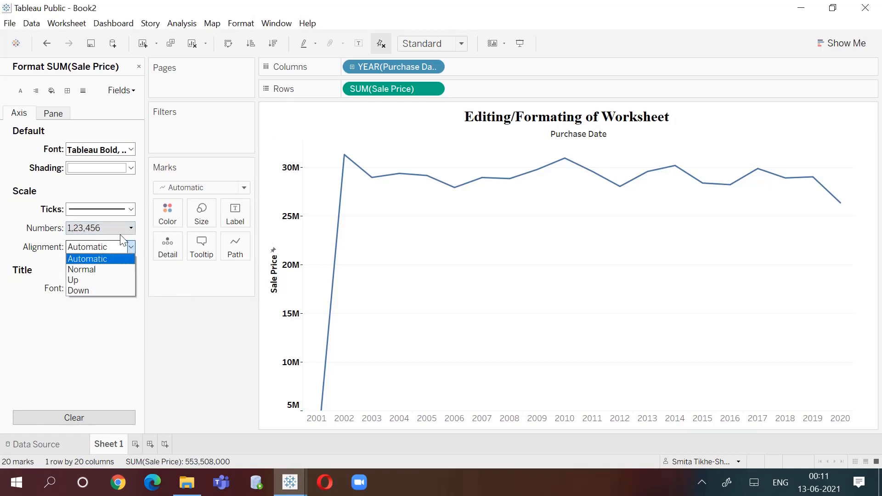
pyautogui.click(96, 281)
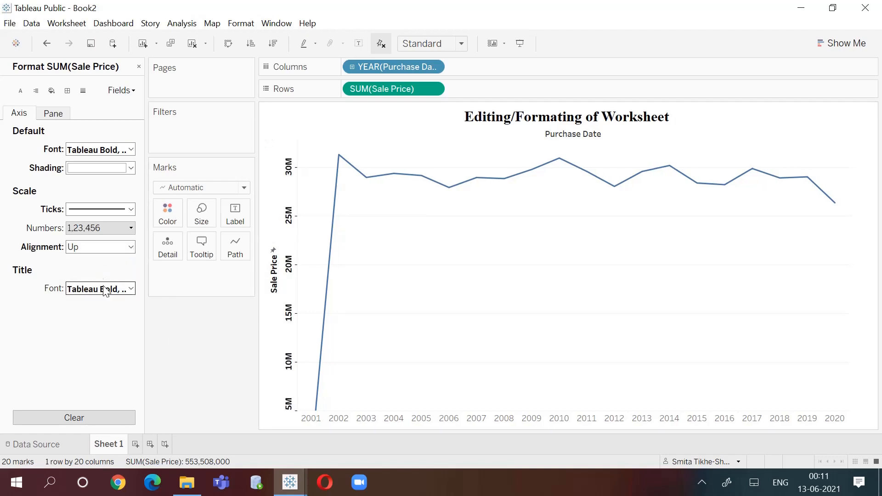
pyautogui.click(125, 252)
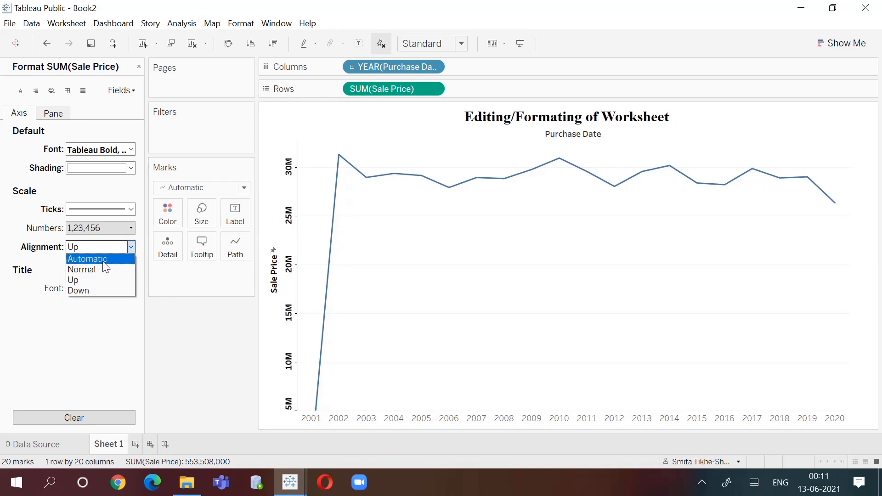
pyautogui.click(123, 258)
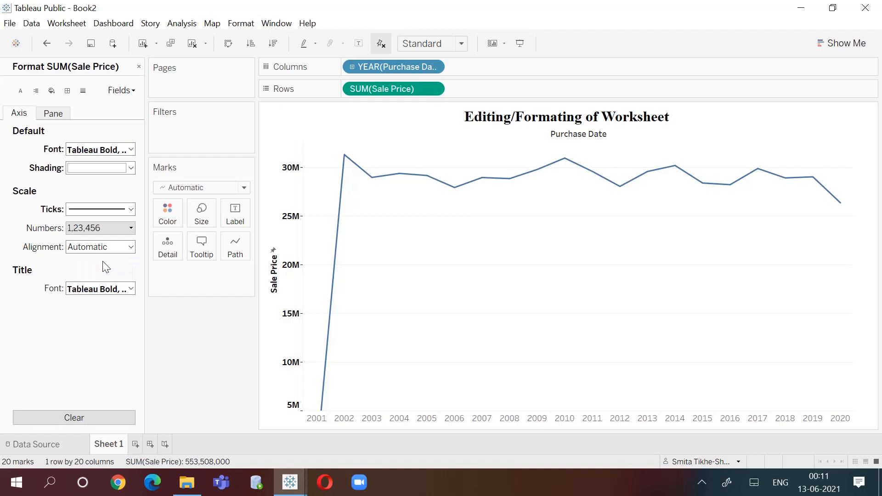
# Step: Format the Sale Price axis numbers as Currency (Standard) with the English (India) locale
pyautogui.click(131, 228)
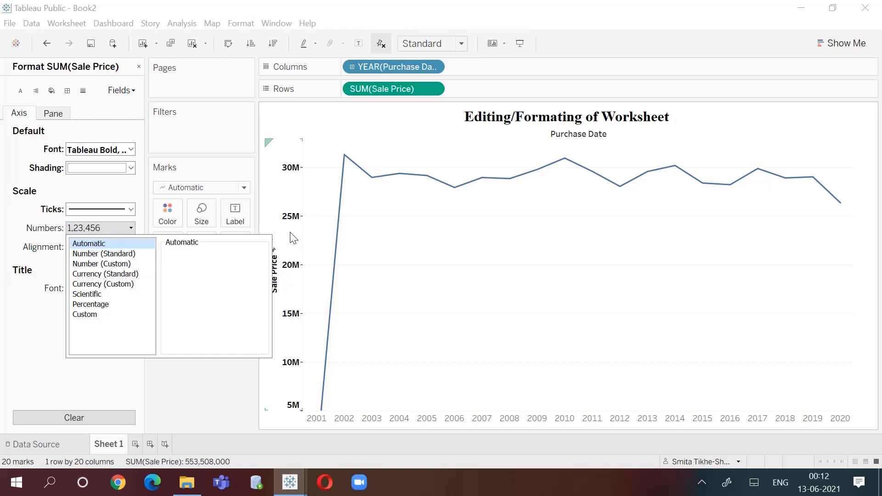
pyautogui.click(120, 278)
pyautogui.click(186, 268)
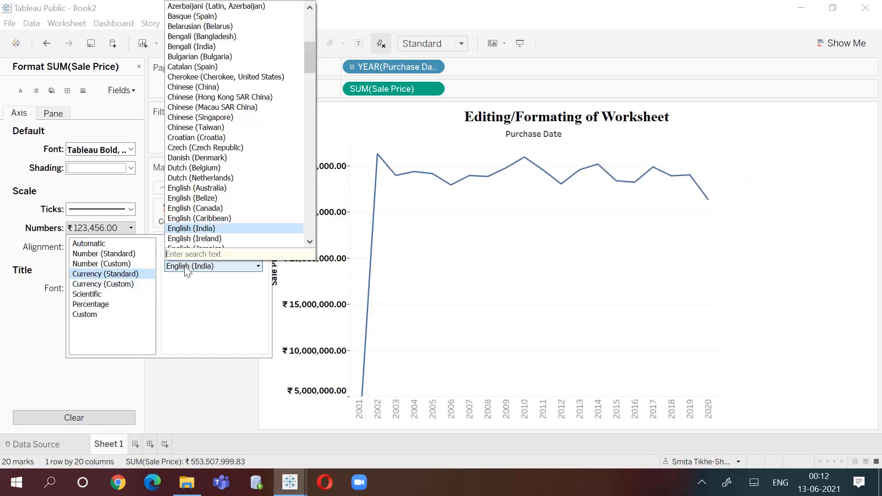
pyautogui.click(207, 228)
# Step: Change the standard currency locale of the Sale Price axis numbers to English (Canada)
pyautogui.click(103, 284)
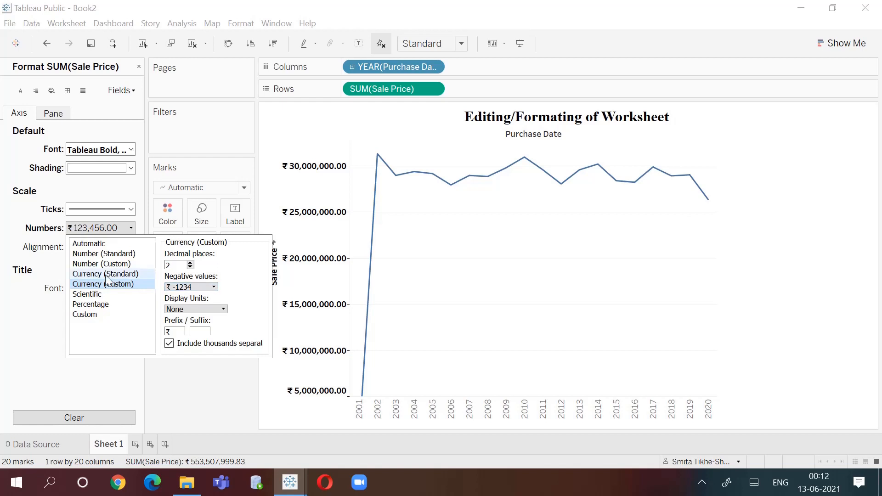
pyautogui.click(106, 274)
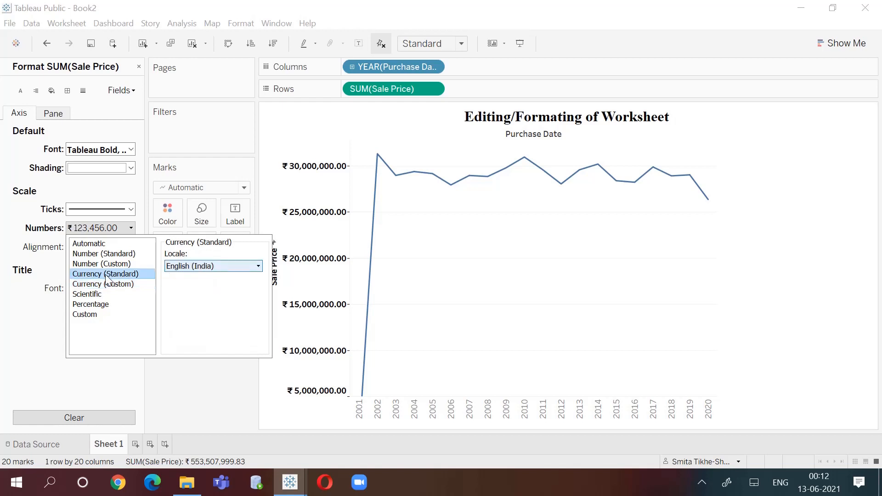
pyautogui.click(214, 268)
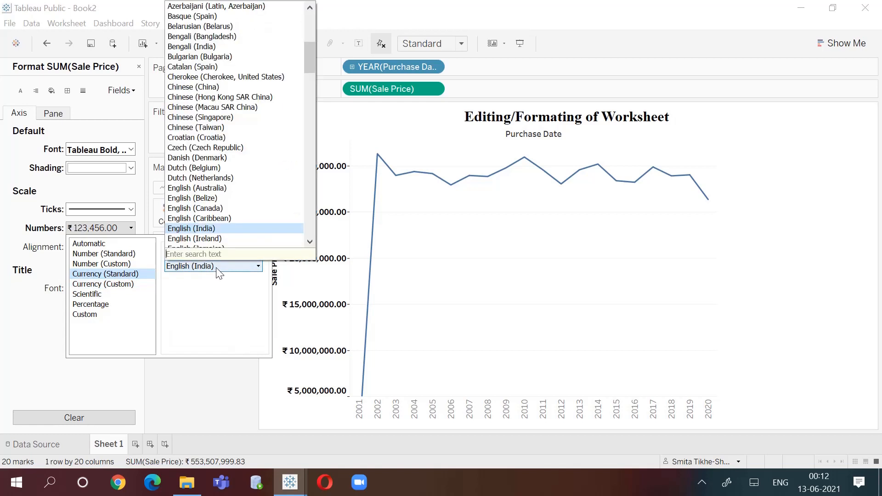
pyautogui.click(214, 209)
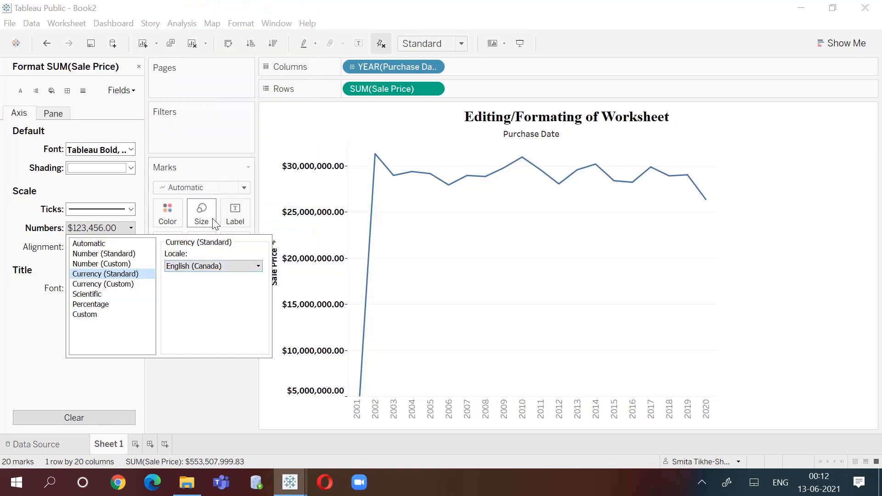
# Step: Switch the axis numbers to Currency (Custom) with 0 decimal places and Thousands (K) as display units
pyautogui.click(112, 285)
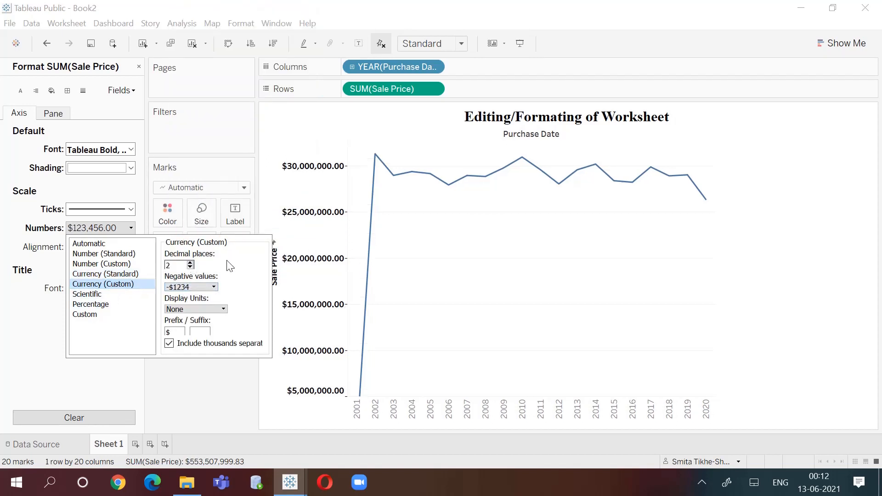
pyautogui.click(190, 267)
pyautogui.click(190, 267)
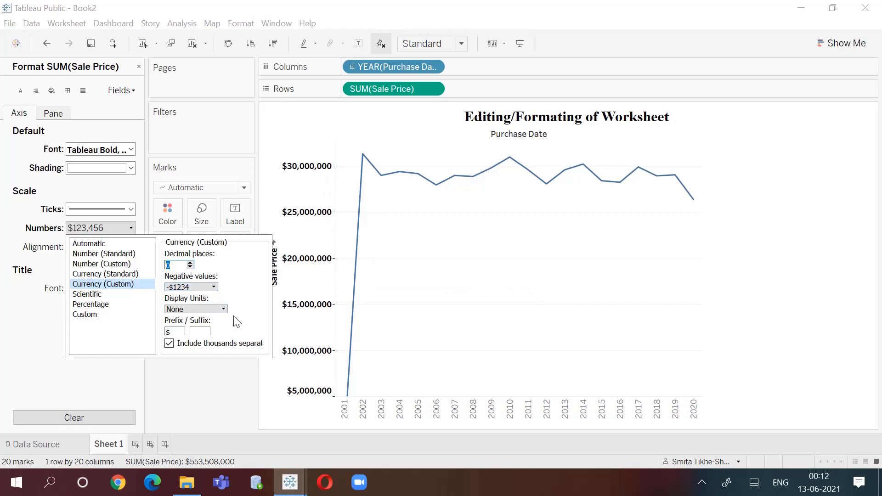
pyautogui.click(207, 308)
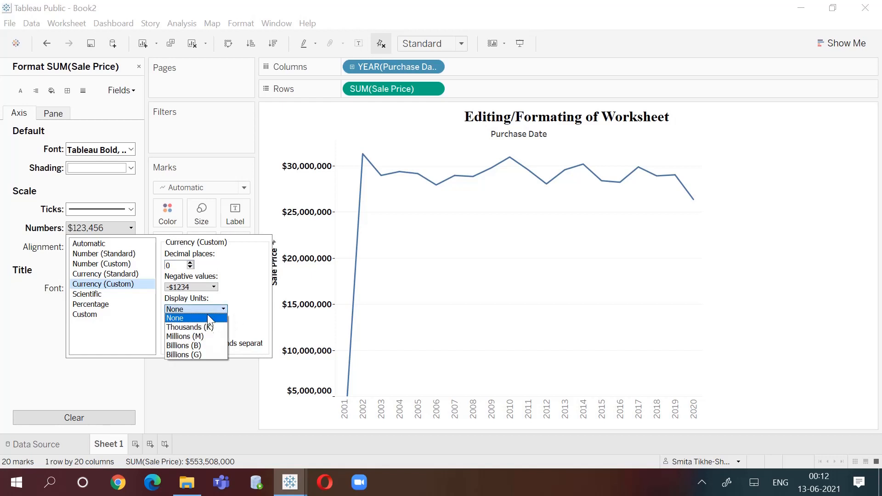
pyautogui.click(207, 327)
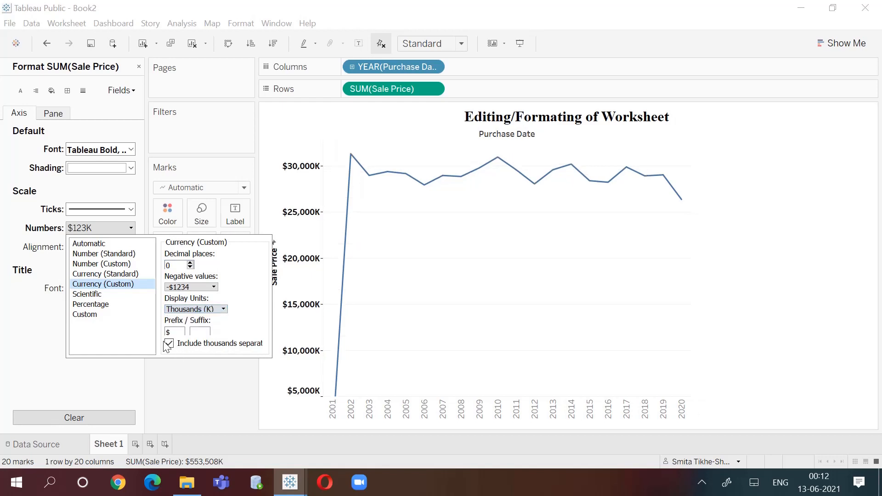
# Step: Set the negative values format of the axis's custom currency numbers to ($1234)
pyautogui.click(213, 287)
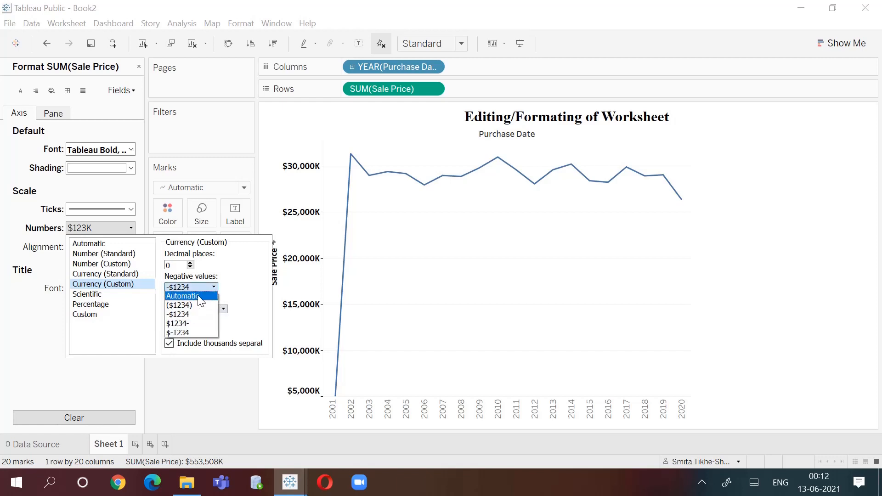
pyautogui.click(179, 305)
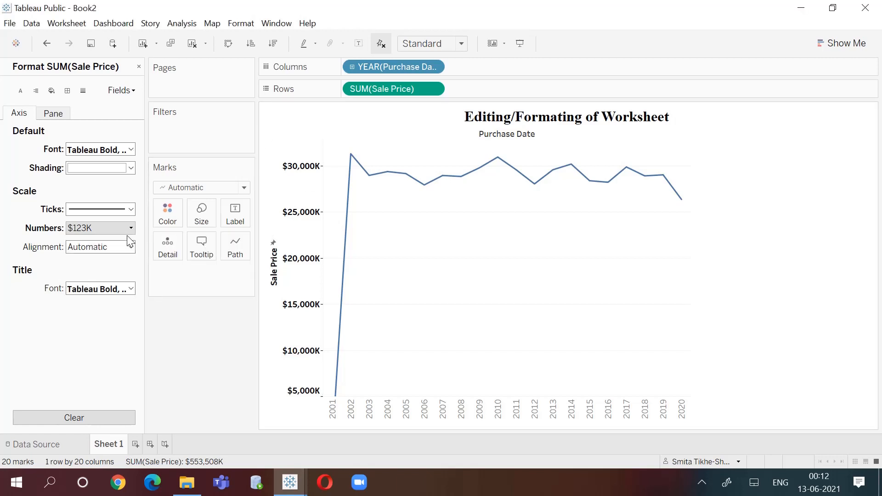
pyautogui.doubleClick(286, 176)
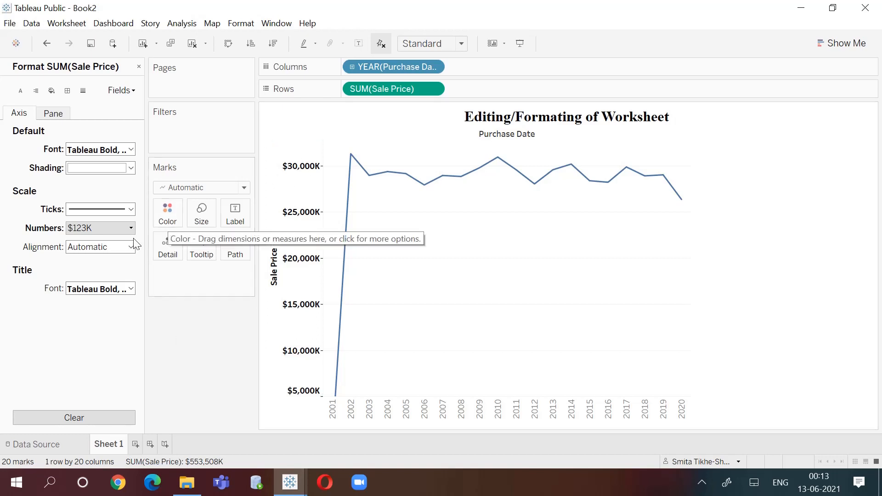
pyautogui.click(123, 229)
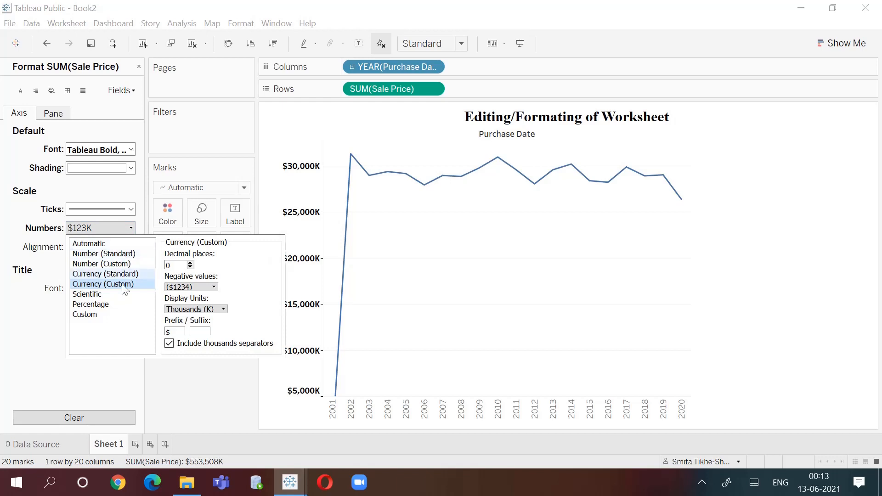
pyautogui.click(197, 395)
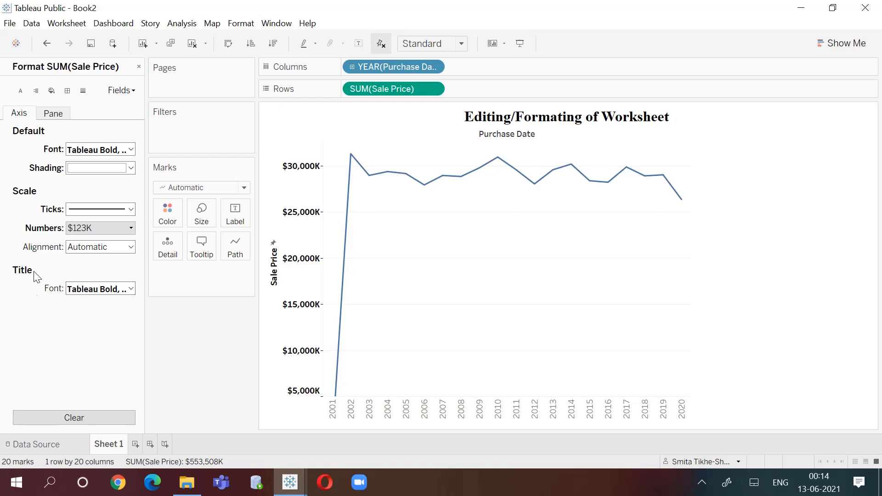
# Step: Set the Sale Price axis title font to Times New Roman in black at size 15
pyautogui.click(129, 289)
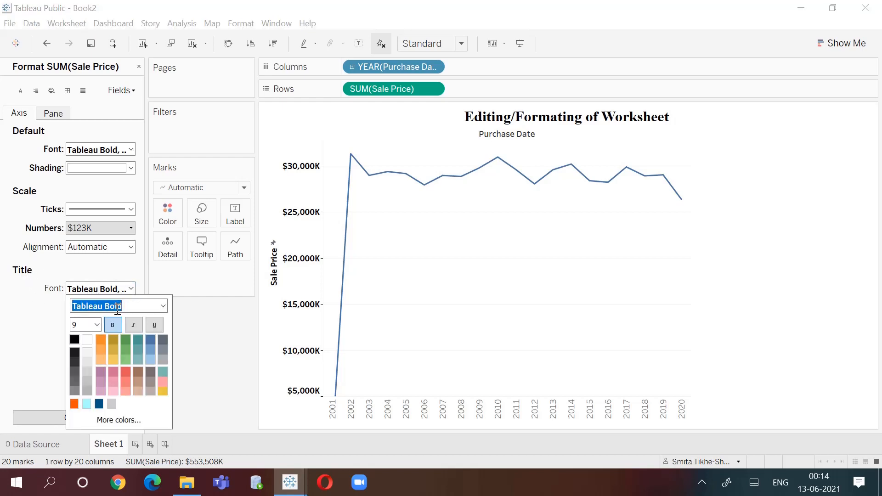
pyautogui.click(162, 305)
pyautogui.click(113, 87)
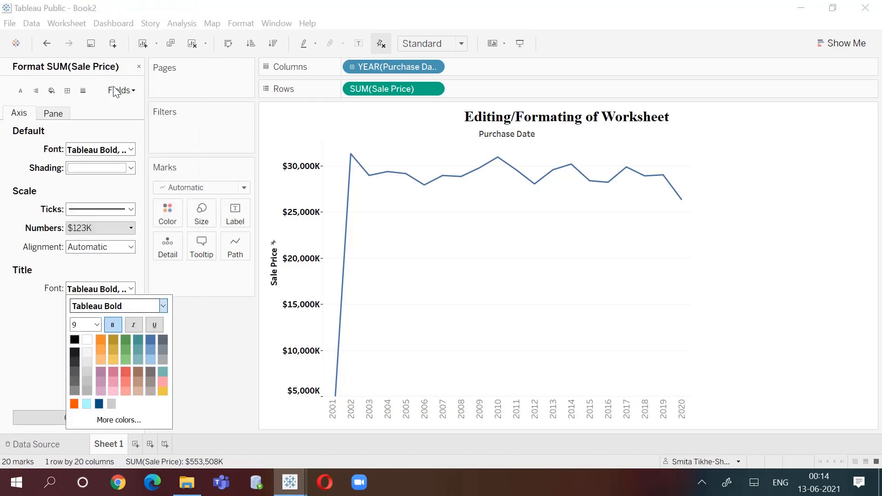
pyautogui.click(76, 344)
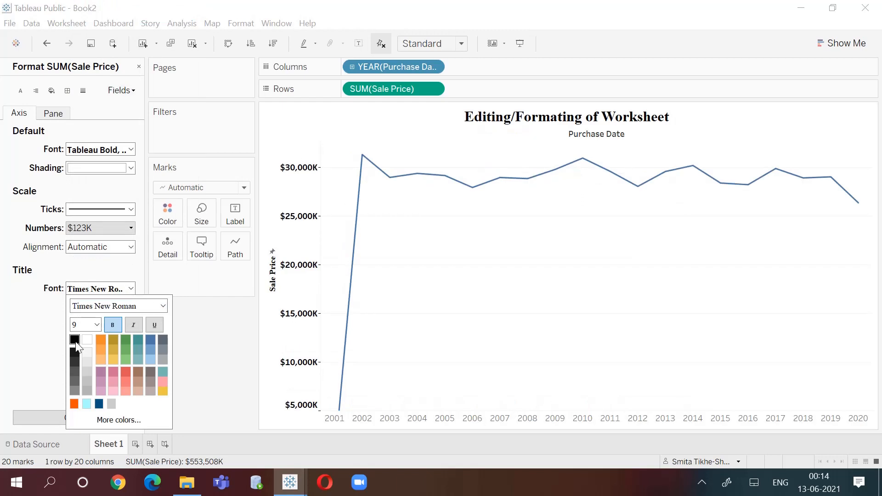
pyautogui.click(96, 324)
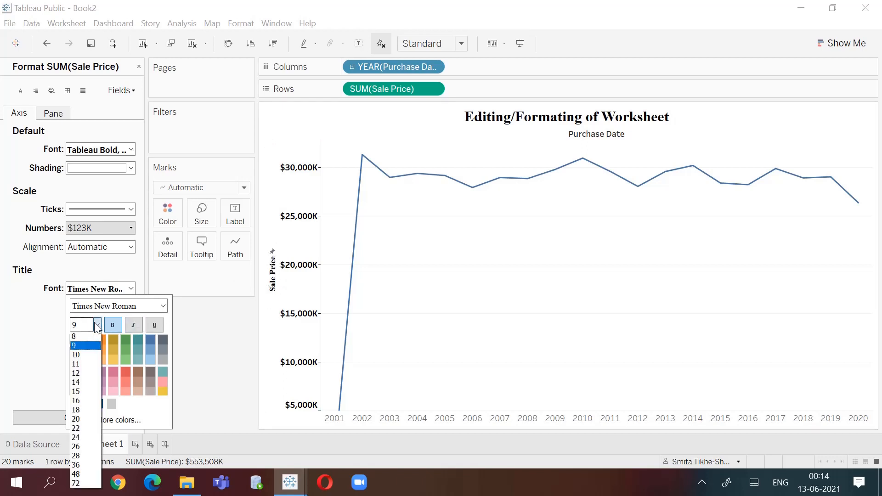
pyautogui.click(91, 390)
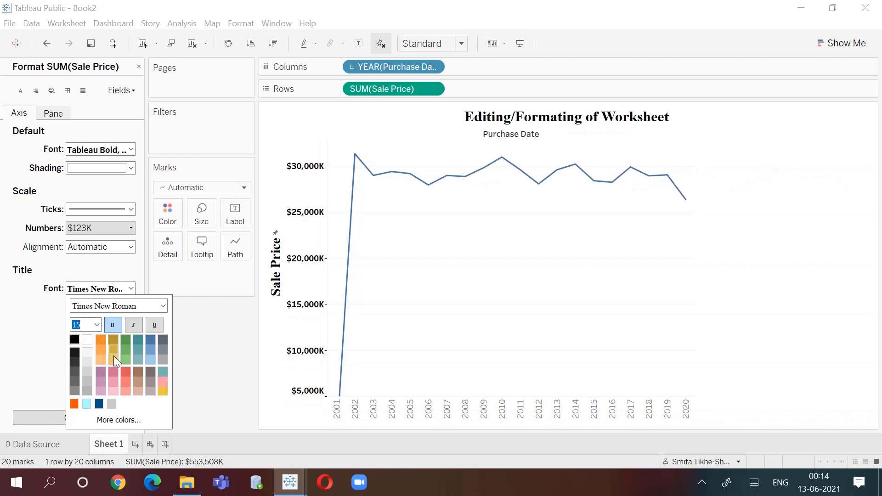
# Step: Try removing bold from the Sale Price axis title and turn bold back on
pyautogui.click(114, 326)
pyautogui.click(114, 326)
pyautogui.click(189, 328)
pyautogui.click(131, 288)
pyautogui.click(200, 336)
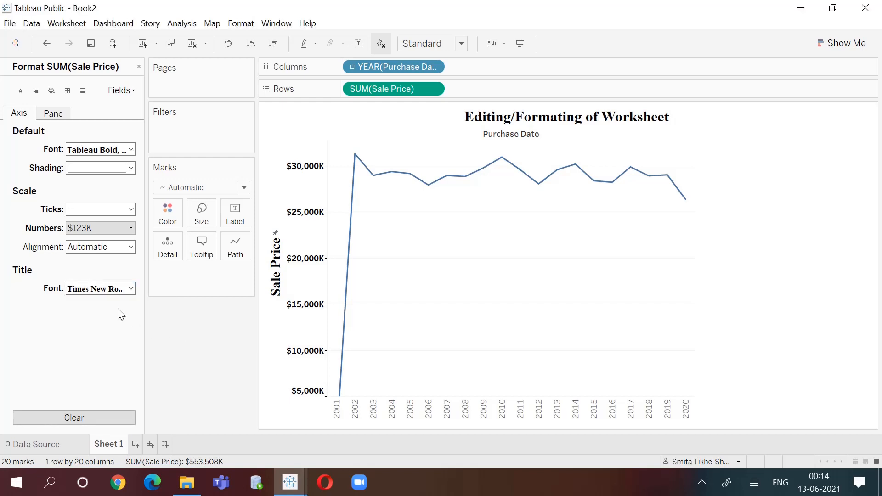
# Step: Reduce the Sale Price axis title's font size to 12
pyautogui.click(133, 289)
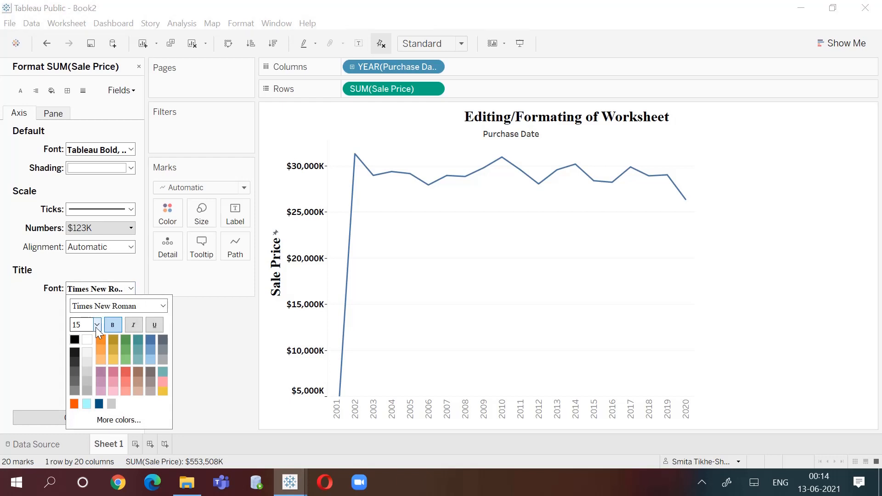
pyautogui.click(96, 326)
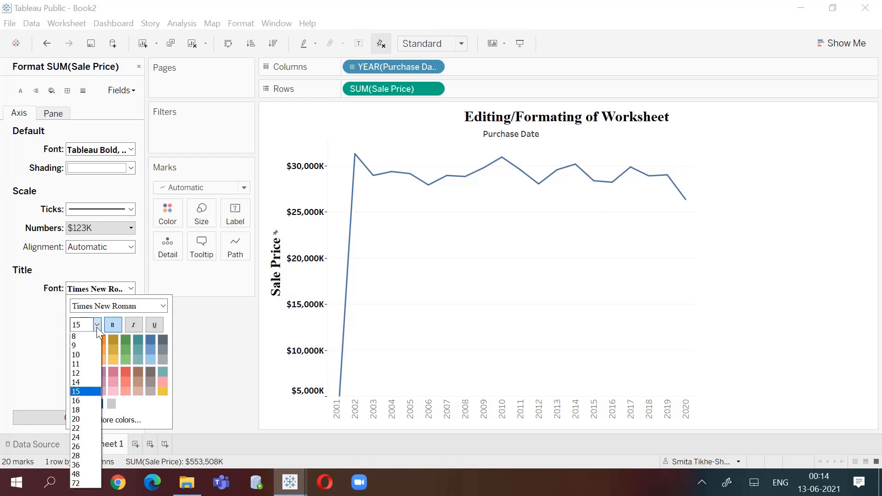
pyautogui.click(89, 373)
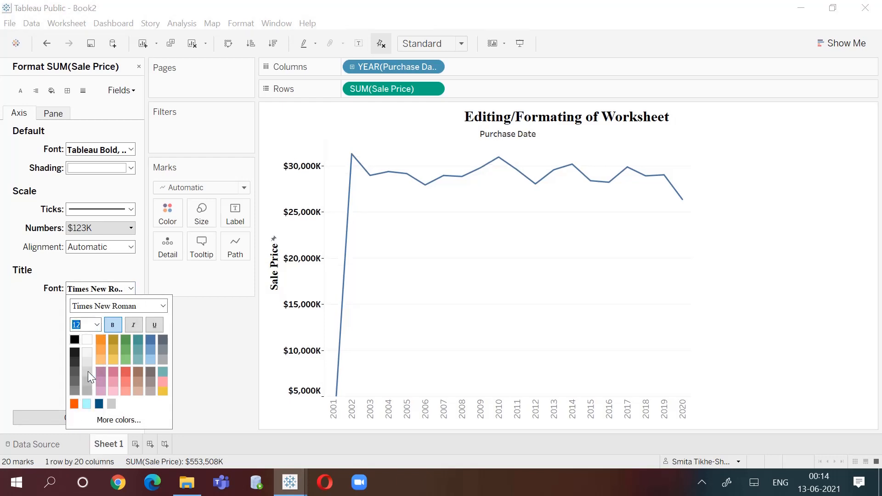
pyautogui.click(225, 336)
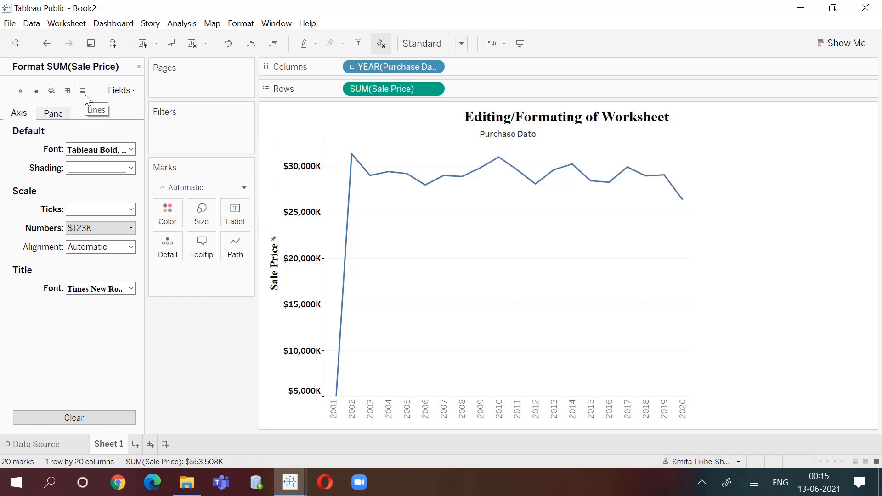
# Step: Examine the worksheet's font formatting options for the sheet, rows and columns
pyautogui.click(26, 92)
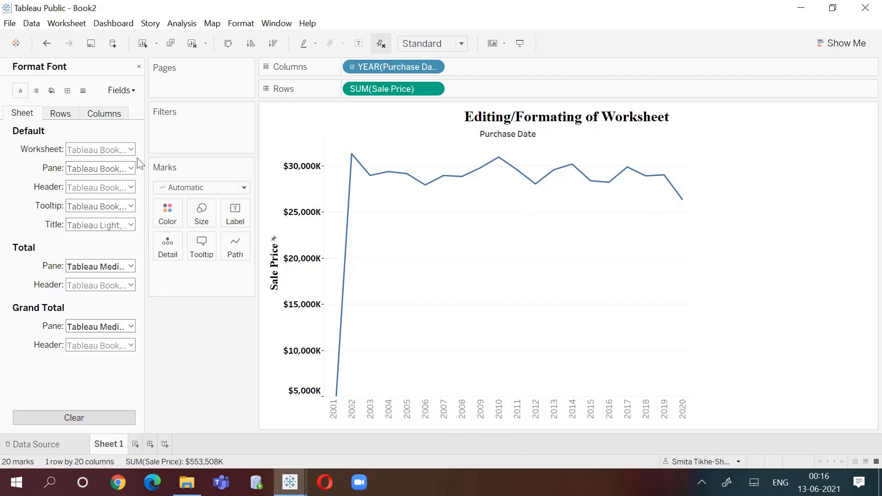
pyautogui.click(60, 118)
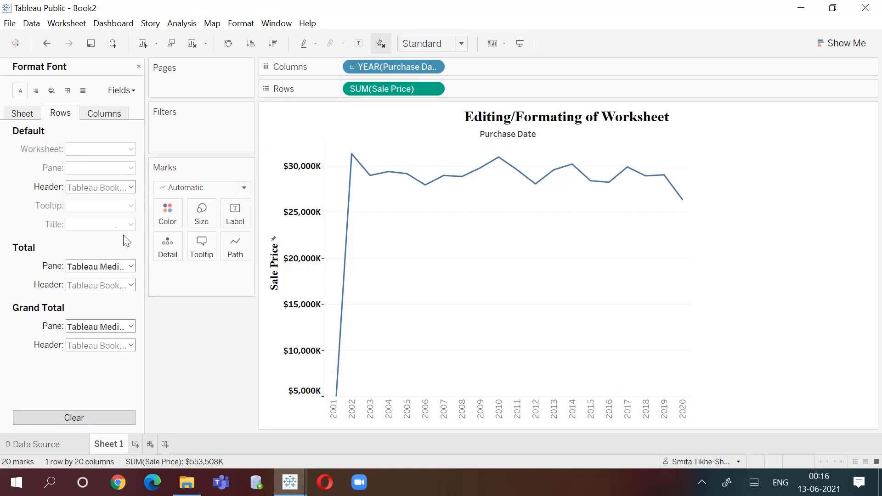
pyautogui.click(95, 114)
# Step: Set the default column header alignment to the upright, horizontal text direction and fit the chart to Entire View
pyautogui.click(36, 91)
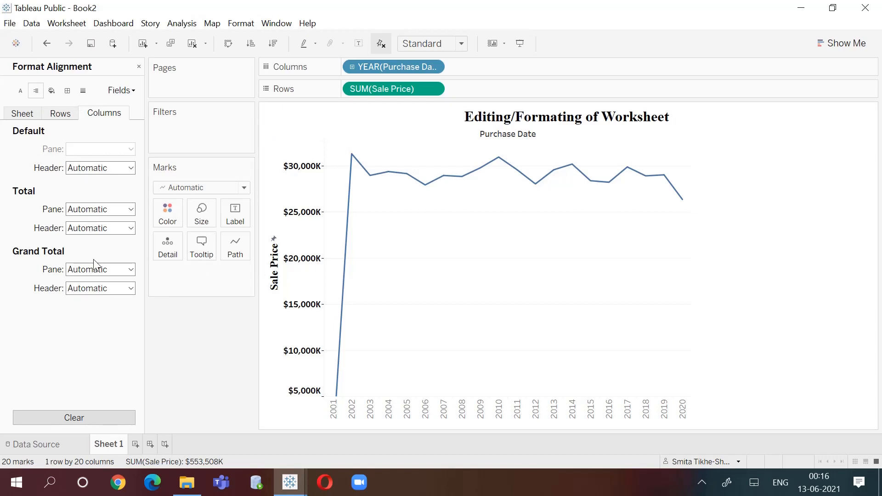
pyautogui.hotkey('ctrl', 'z')
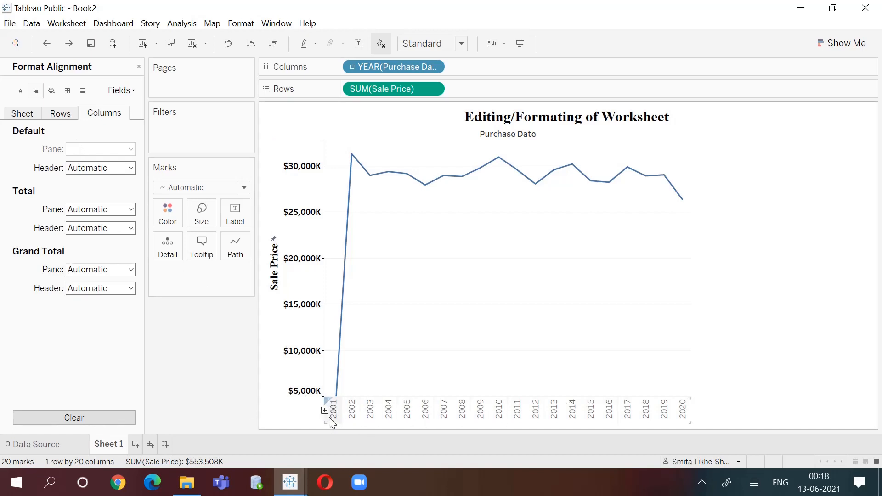
pyautogui.click(121, 168)
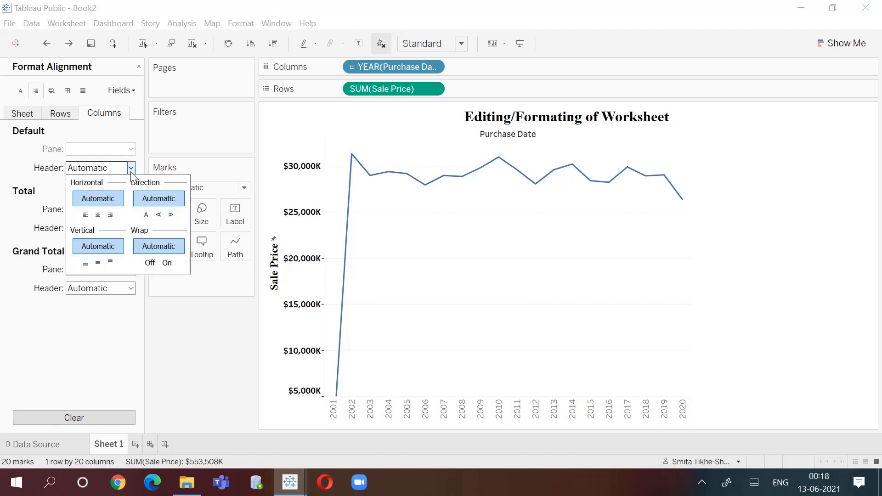
pyautogui.click(146, 214)
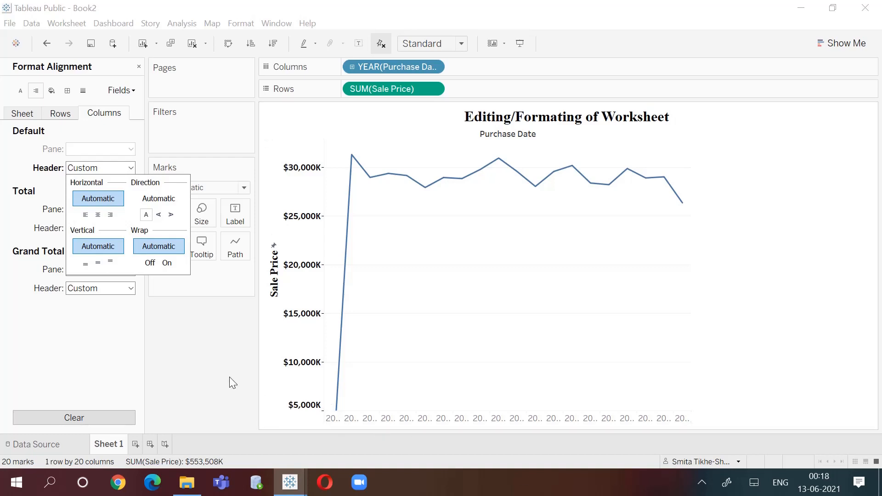
pyautogui.click(203, 354)
pyautogui.click(461, 43)
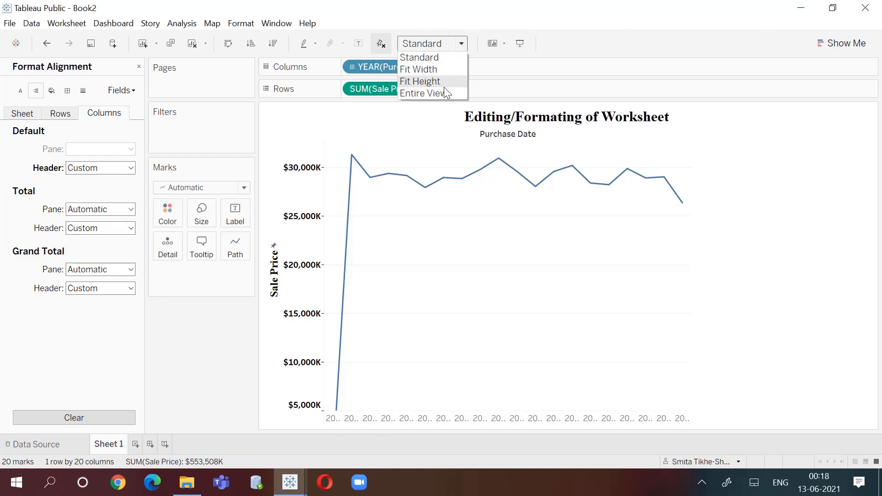
pyautogui.click(445, 93)
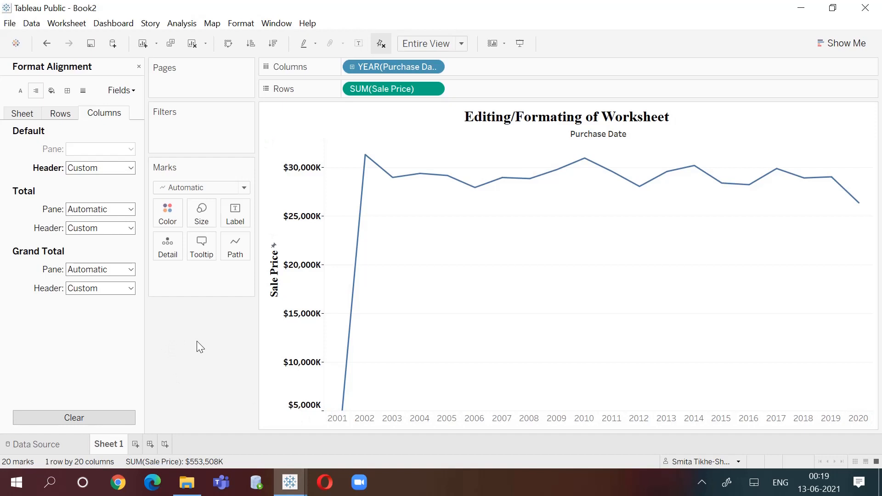
# Step: Try light blue and dark blue as the sheet's default worksheet shading and return the shading to white
pyautogui.click(52, 91)
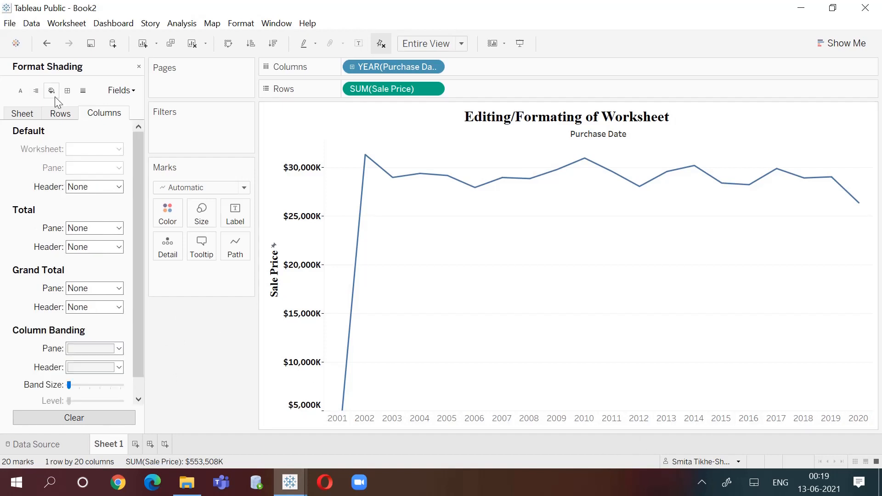
pyautogui.click(22, 113)
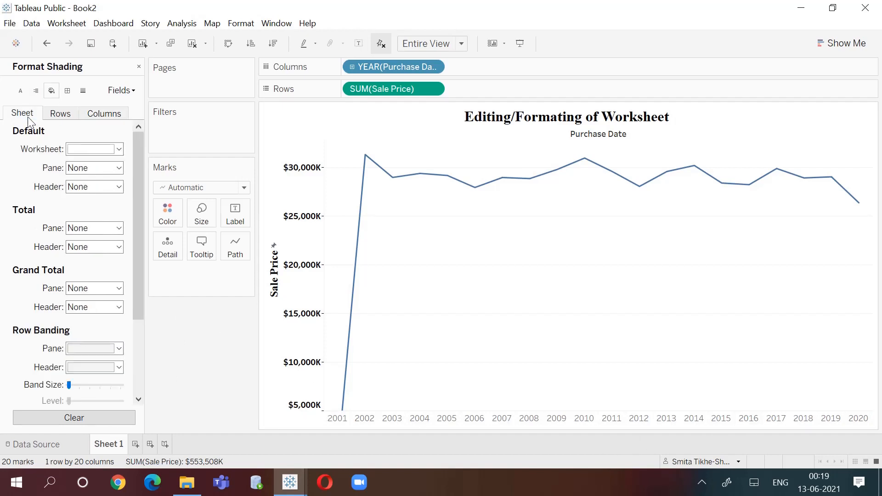
pyautogui.click(62, 115)
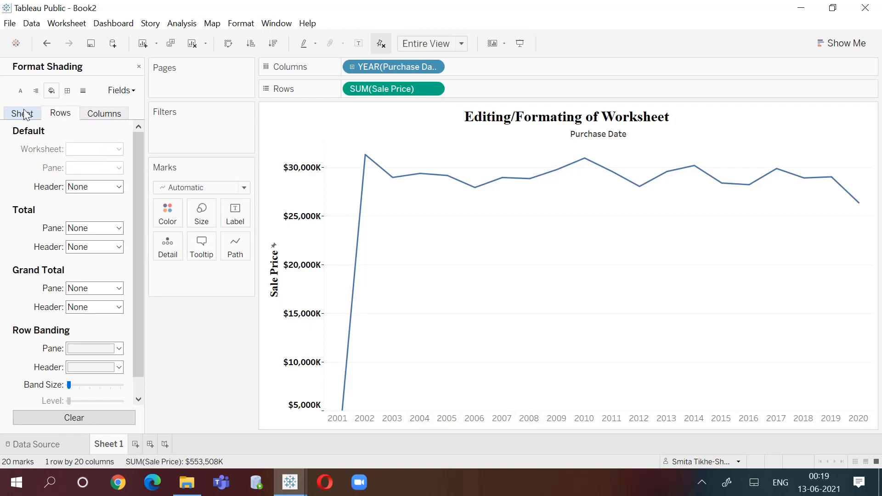
pyautogui.click(36, 117)
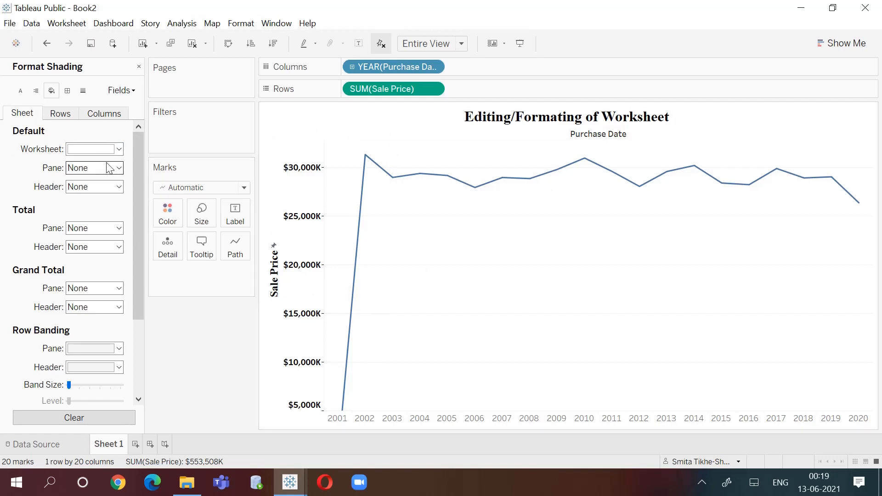
pyautogui.click(118, 149)
pyautogui.click(86, 244)
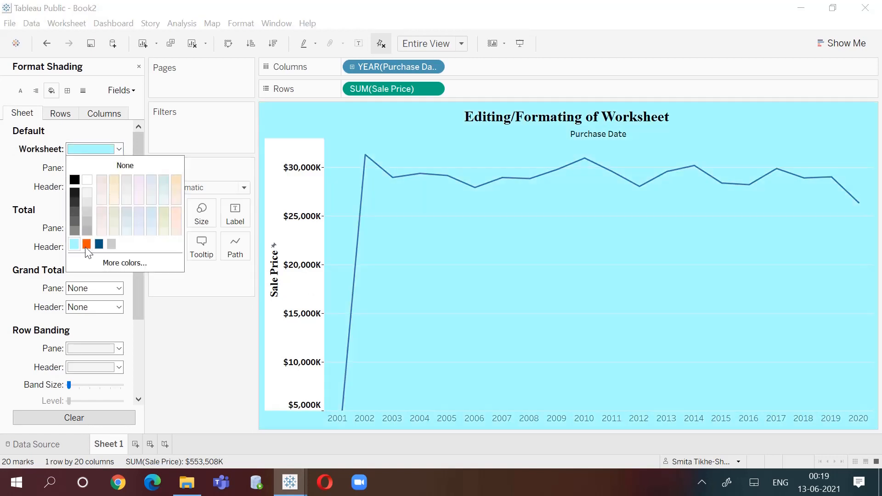
pyautogui.click(99, 244)
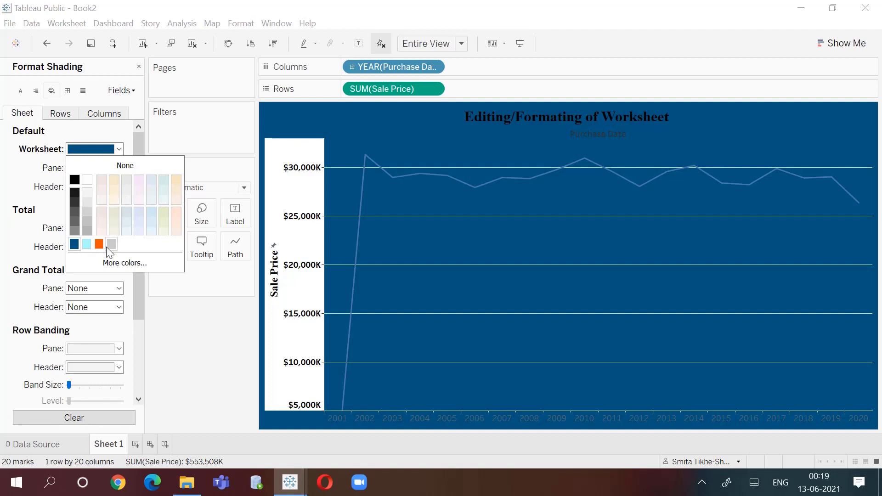
pyautogui.click(192, 319)
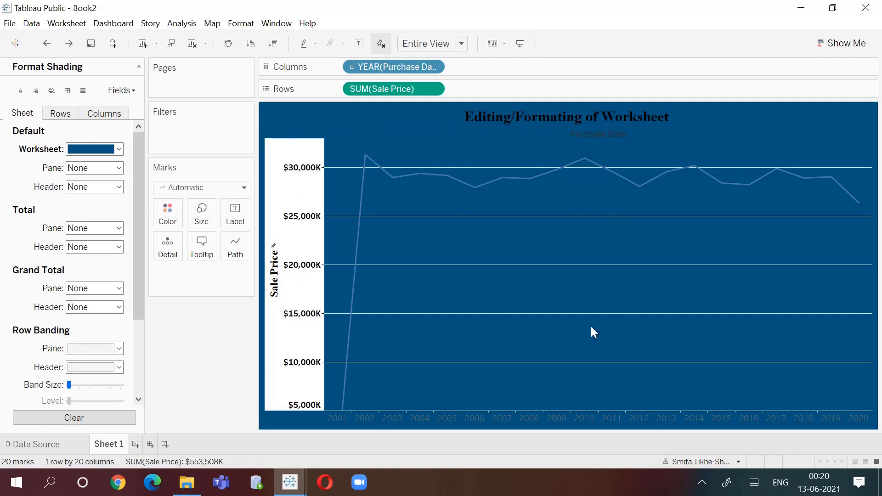
pyautogui.click(118, 150)
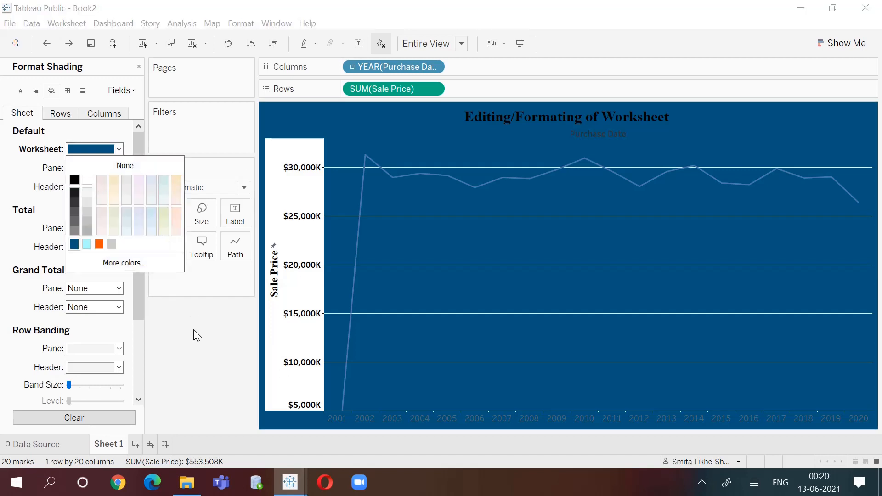
pyautogui.click(87, 180)
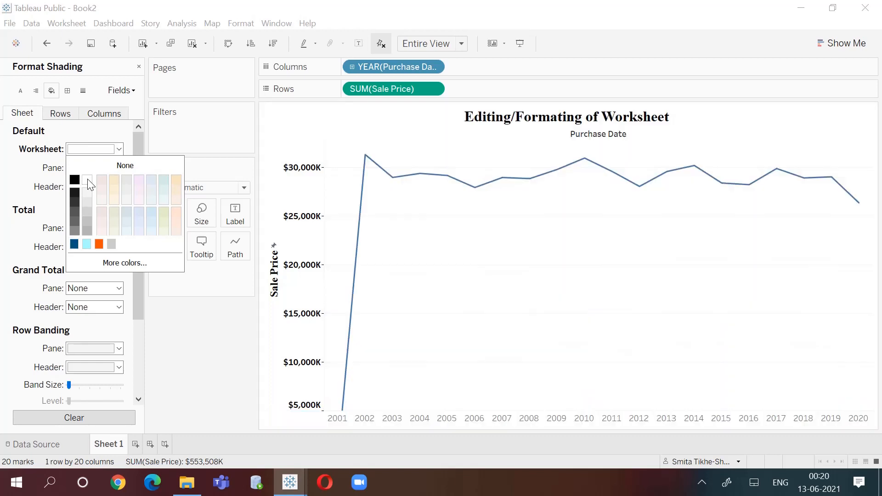
# Step: Give the sheet's default cell border an orange dashed line in the thickest width
pyautogui.click(67, 91)
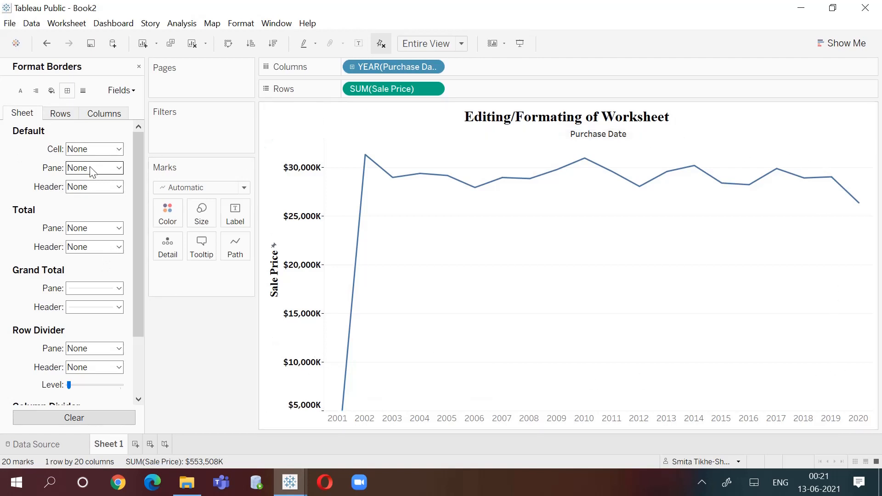
pyautogui.click(115, 149)
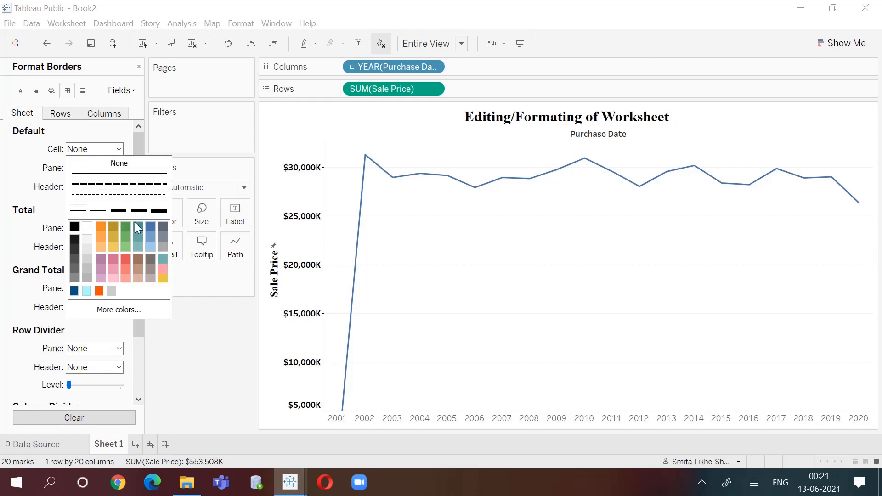
pyautogui.click(101, 226)
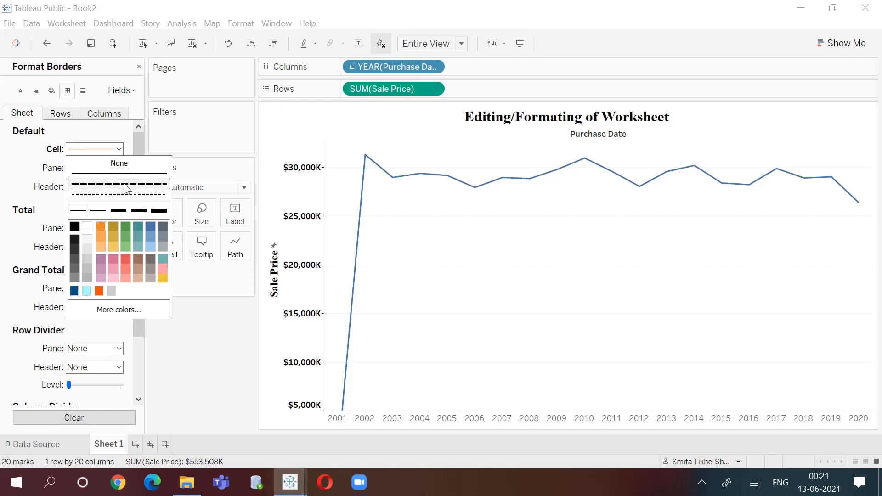
pyautogui.click(159, 210)
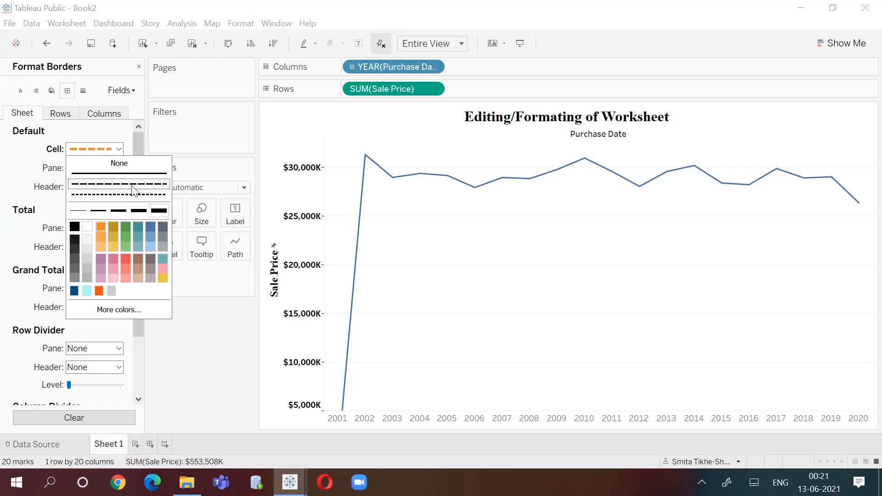
pyautogui.click(175, 333)
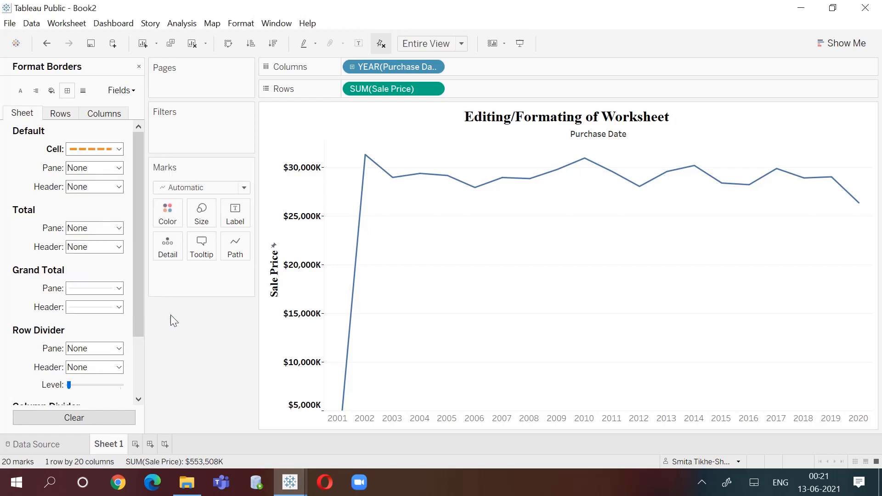
# Step: Format the sheet's default pane border as an orange dashed line in the thickest width
pyautogui.click(118, 167)
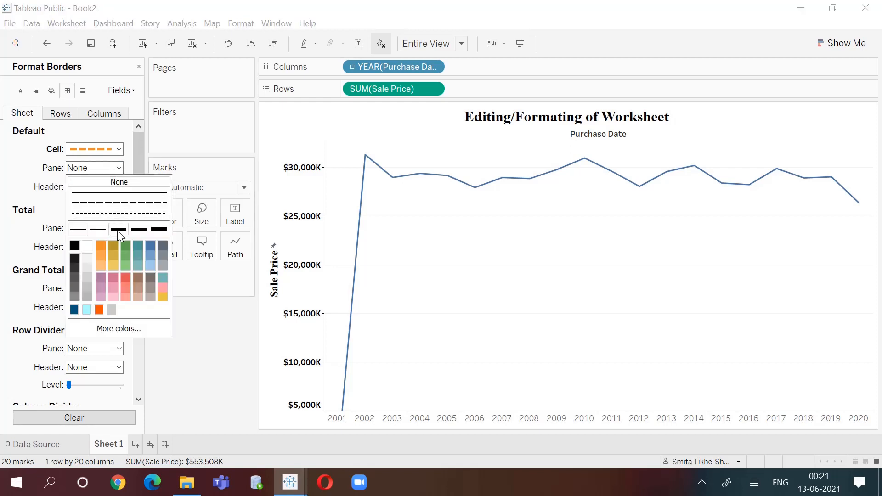
pyautogui.click(159, 229)
pyautogui.click(119, 203)
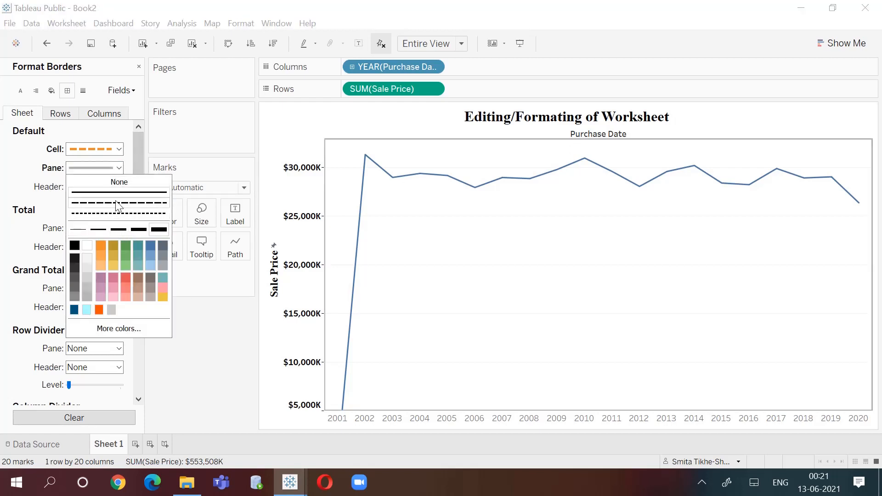
pyautogui.click(100, 253)
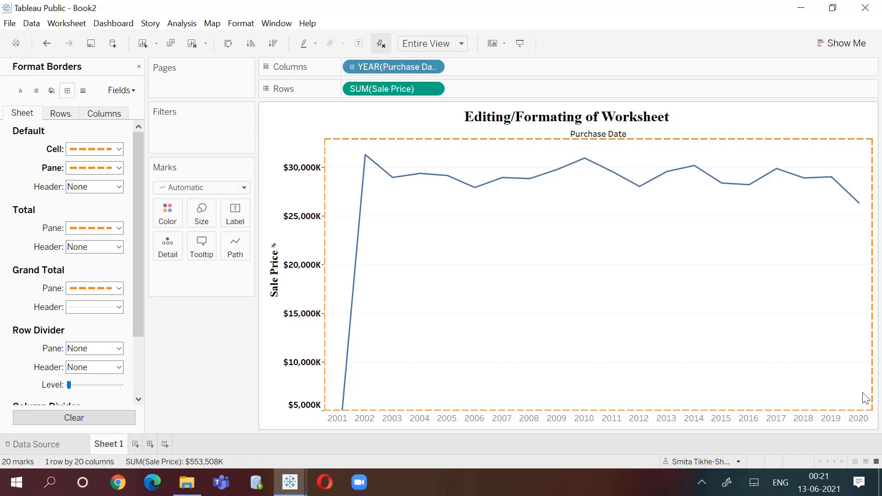
# Step: Change the sheet's default pane border to a solid black line in the thickest width
pyautogui.click(117, 168)
pyautogui.click(118, 191)
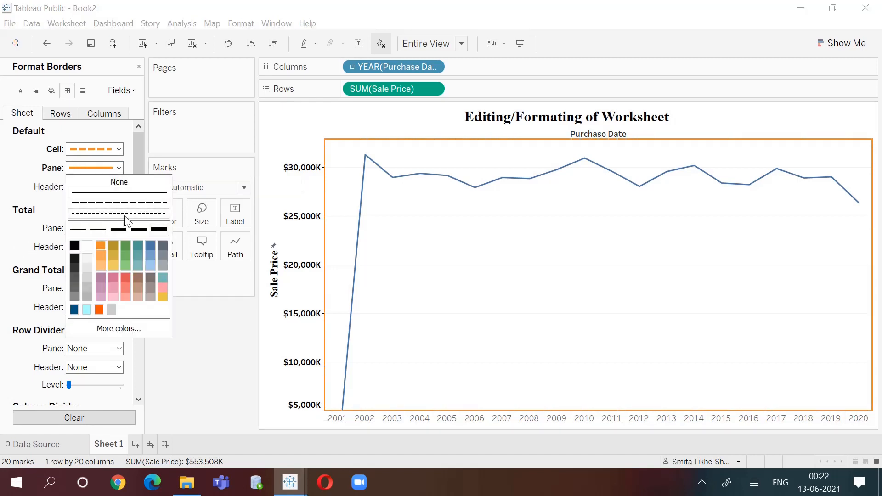
pyautogui.click(74, 252)
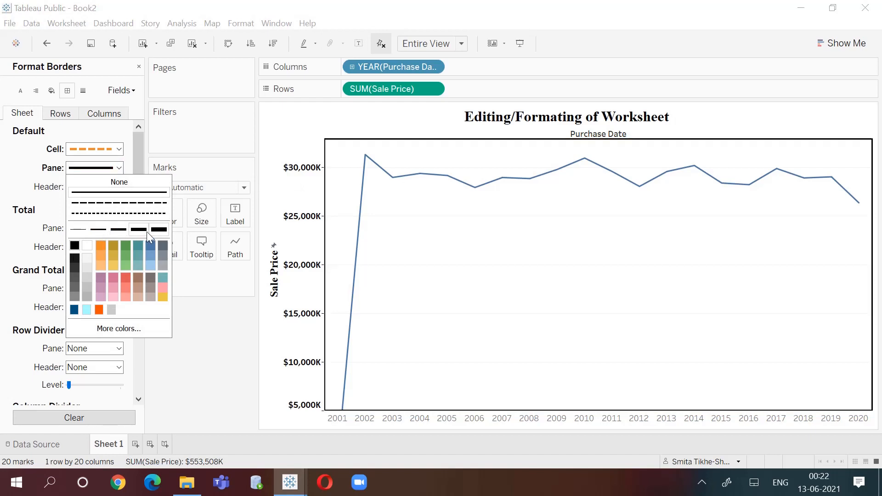
pyautogui.click(159, 230)
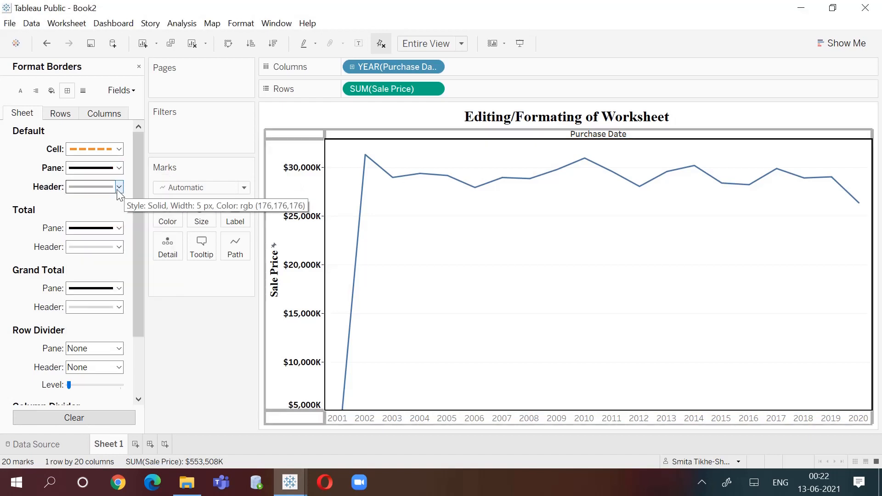
# Step: Recolor the sheet's default cell, pane and header borders white
pyautogui.click(119, 187)
pyautogui.click(119, 187)
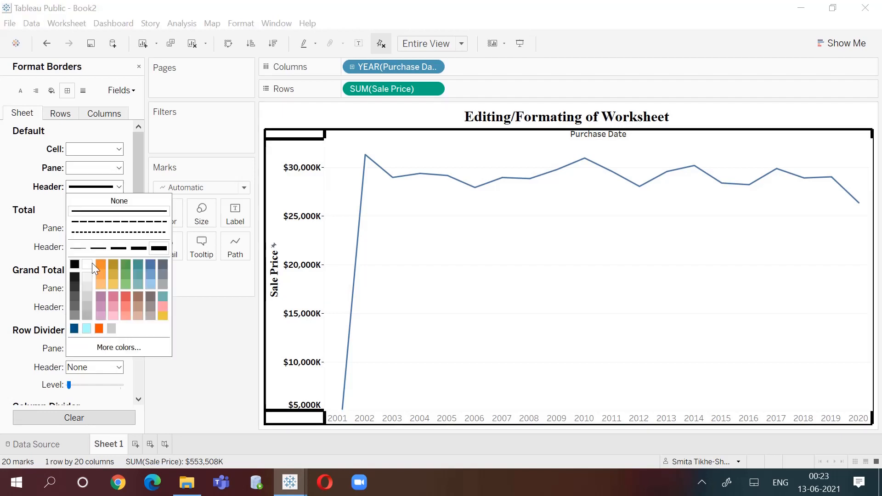
pyautogui.click(90, 264)
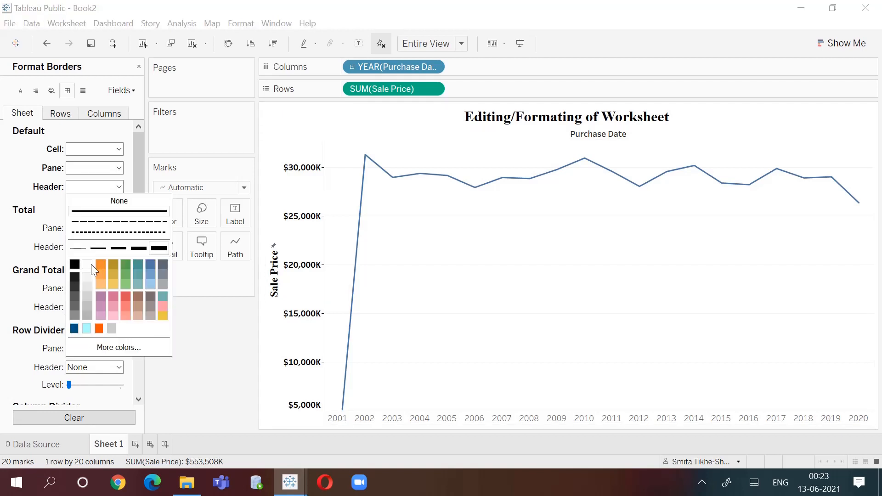
pyautogui.click(200, 330)
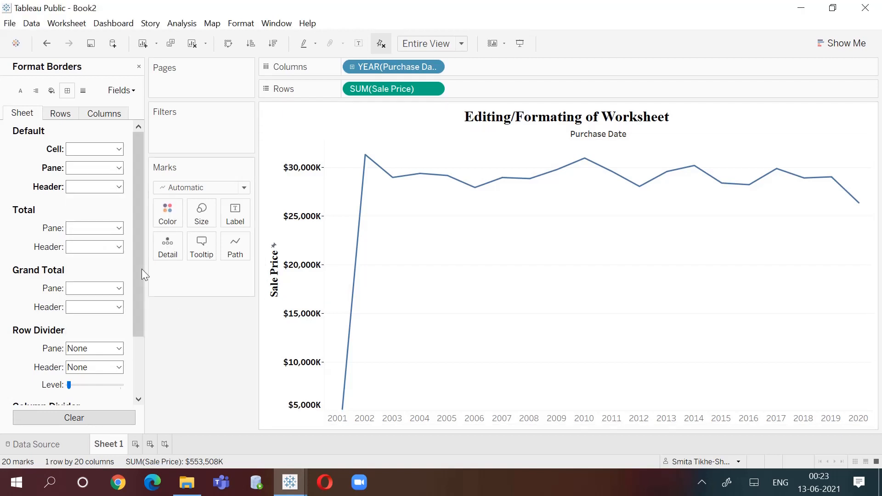
# Step: Set the grid lines for the whole sheet to the dotted line style
pyautogui.click(105, 113)
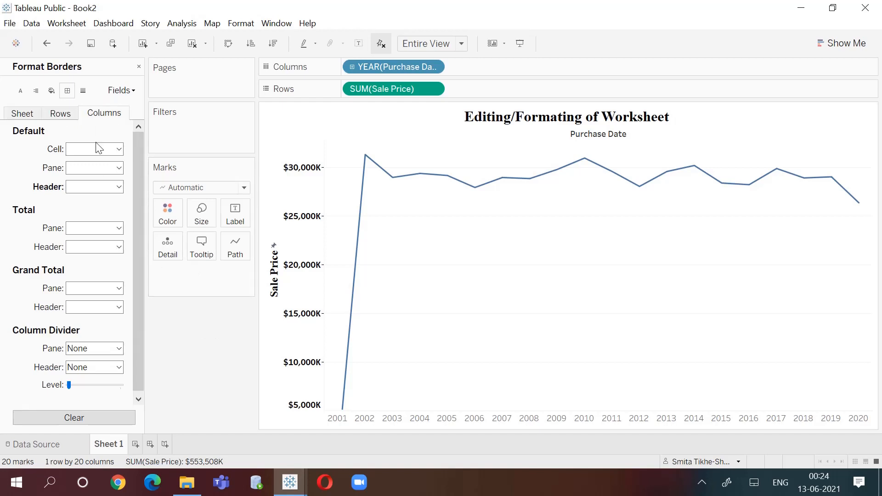
pyautogui.click(83, 91)
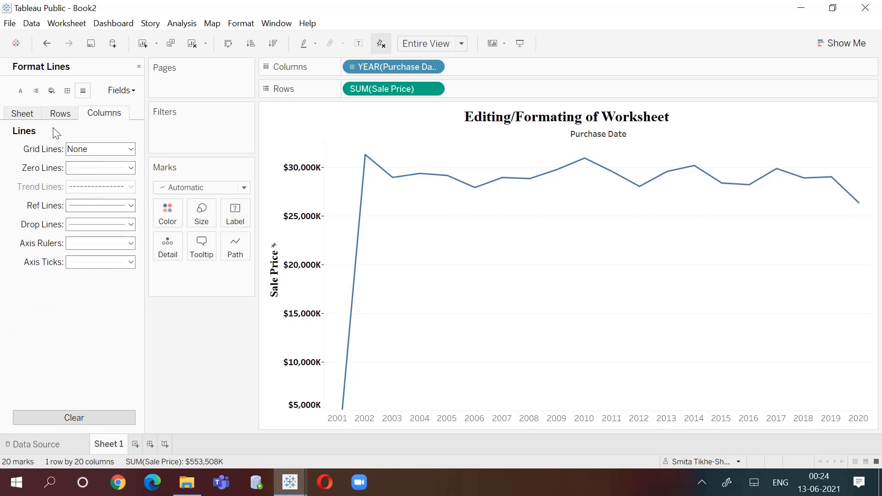
pyautogui.click(22, 113)
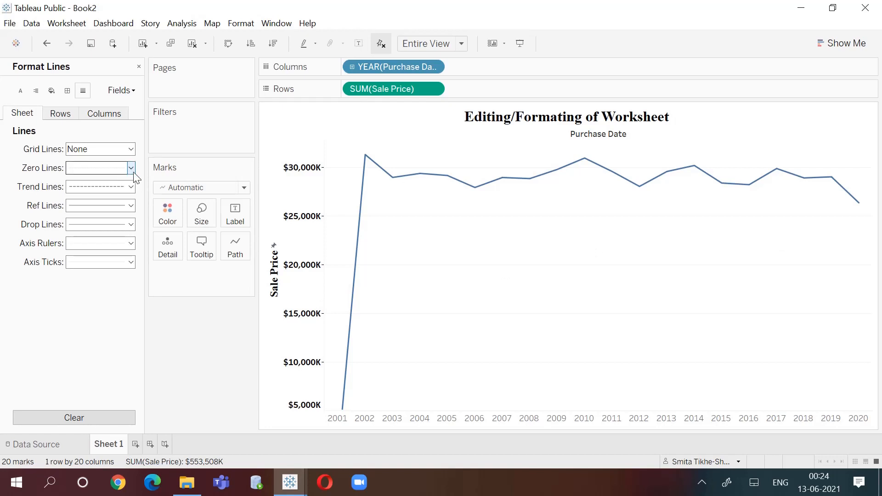
pyautogui.click(131, 149)
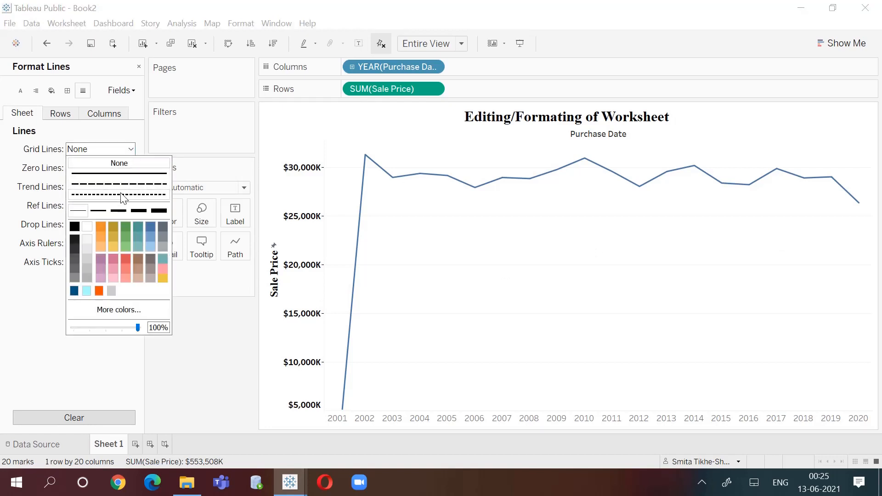
pyautogui.click(122, 195)
pyautogui.click(237, 321)
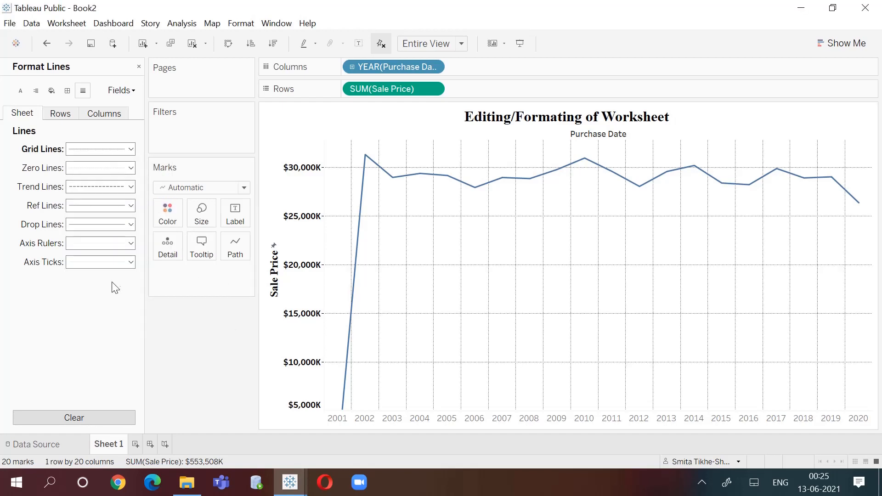
# Step: Set the sheet's trend lines to the dotted style and recolor its grid lines orange
pyautogui.click(124, 206)
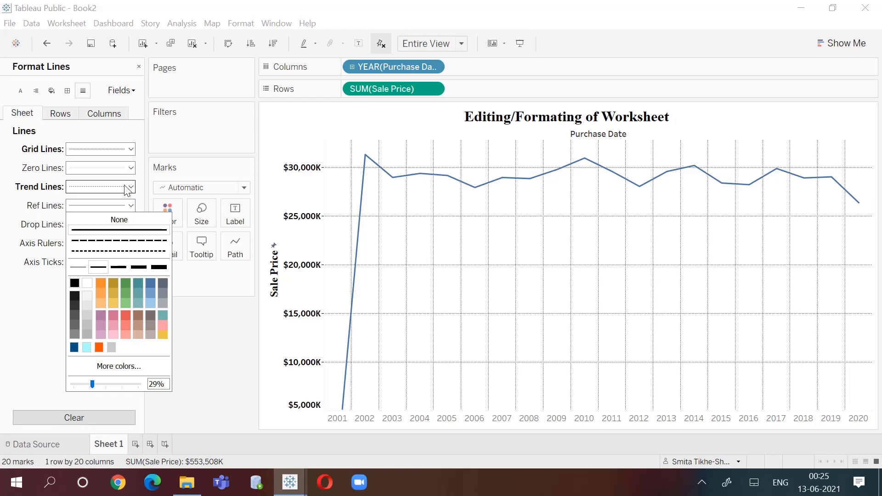
pyautogui.click(130, 150)
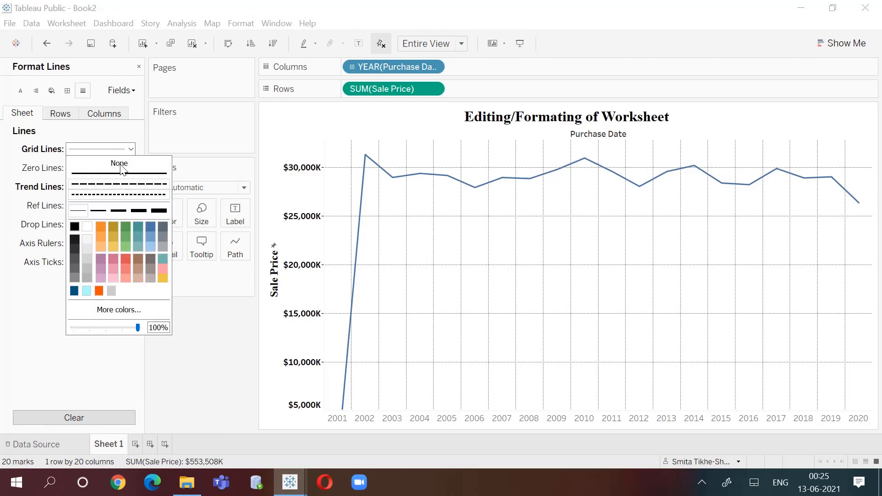
pyautogui.click(100, 229)
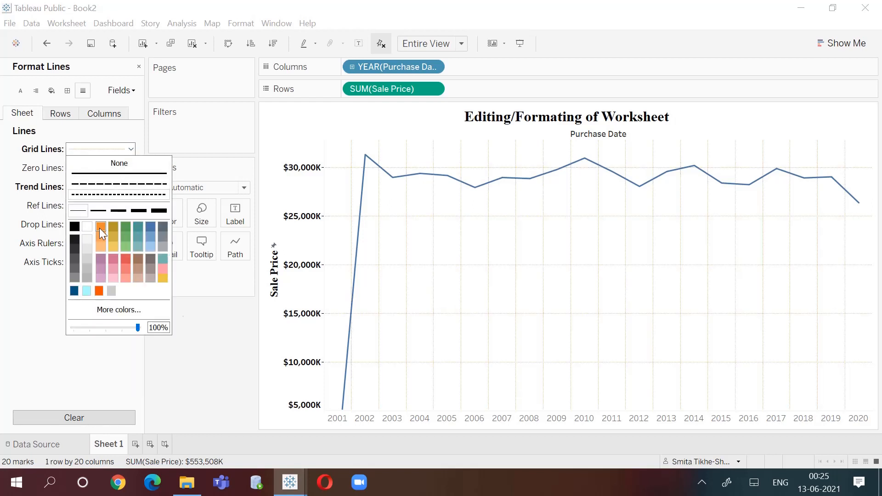
pyautogui.click(202, 353)
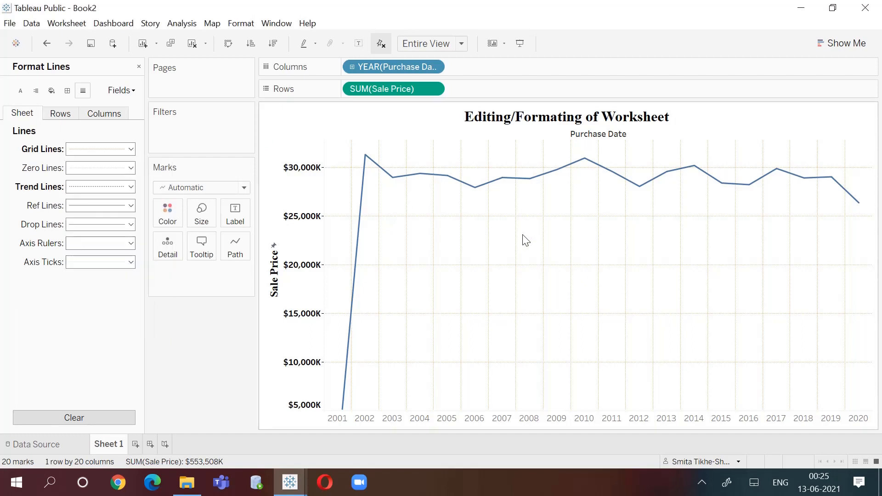
# Step: Change the color of the sheet's grid lines to gray
pyautogui.click(130, 148)
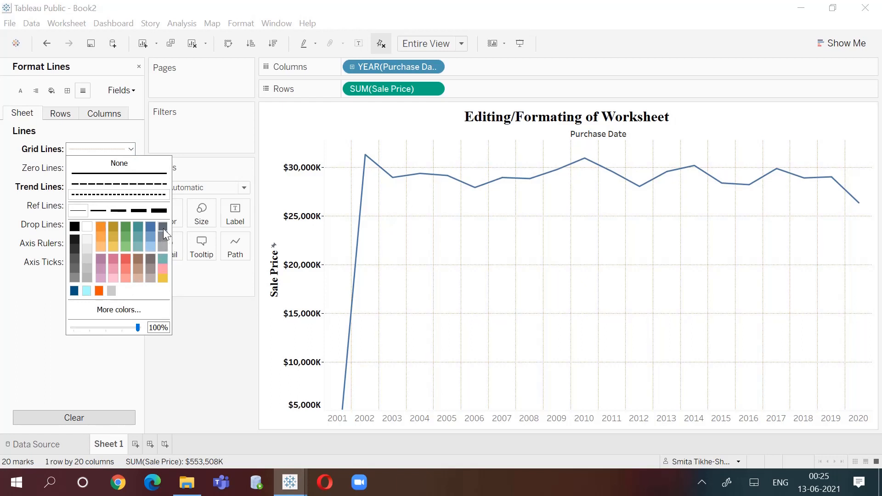
pyautogui.click(220, 374)
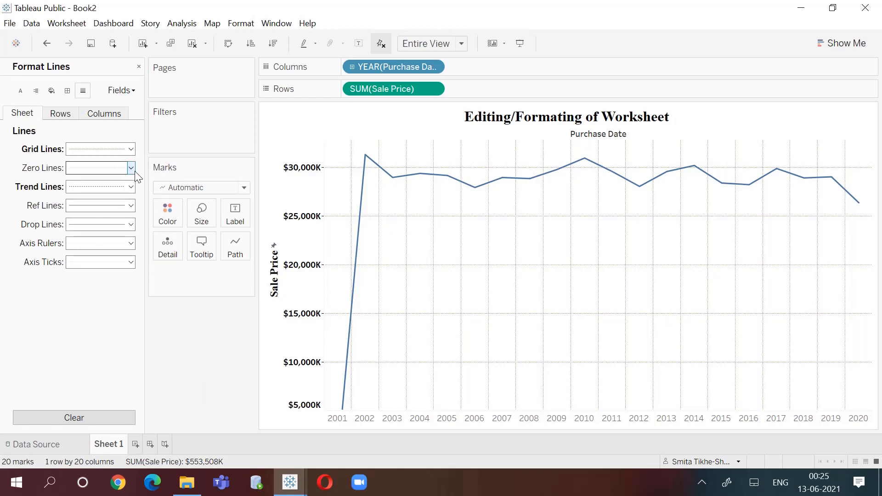
pyautogui.hotkey('ctrl', 'z')
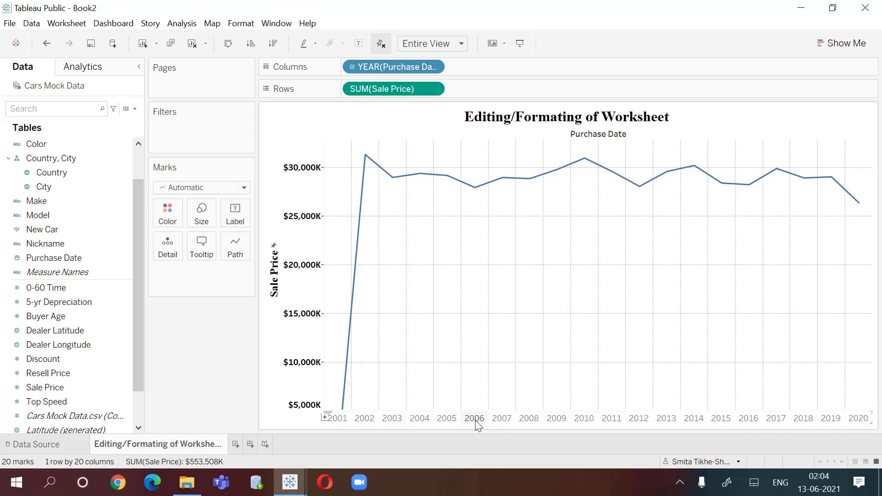
# Step: Hide the field labels for columns and make the year header labels bold in Tableau Bold
pyautogui.rightClick(625, 137)
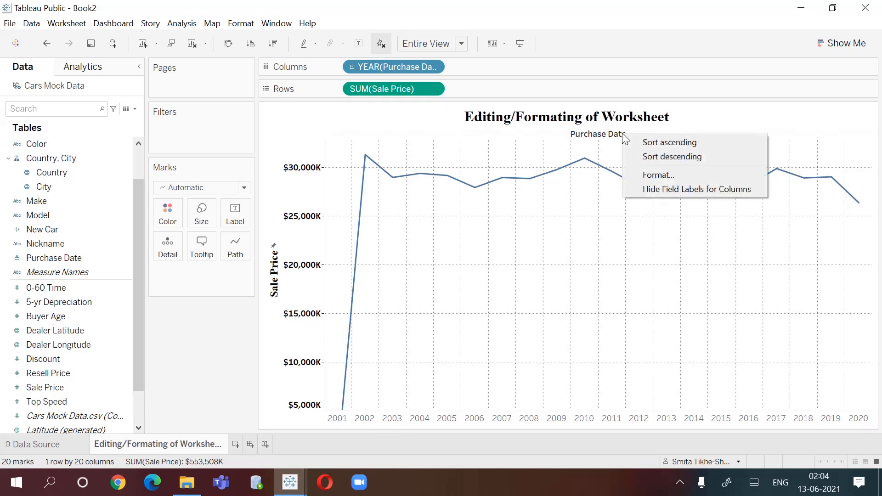
pyautogui.click(664, 188)
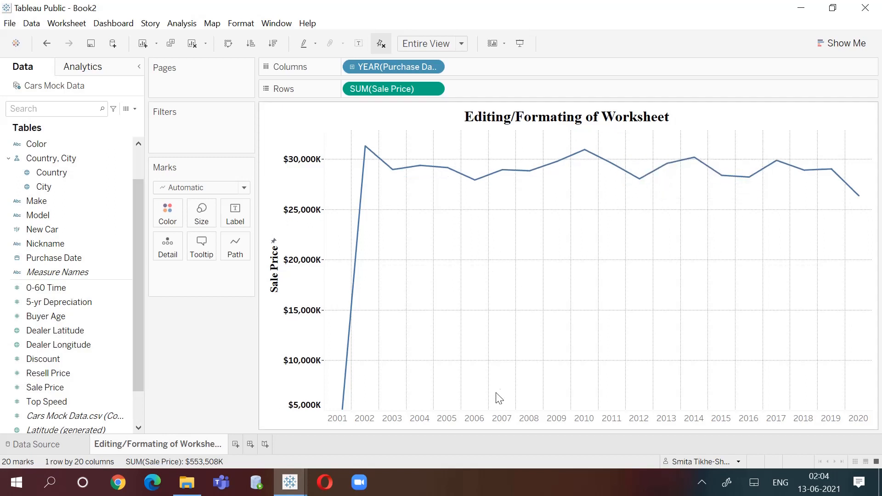
pyautogui.rightClick(349, 420)
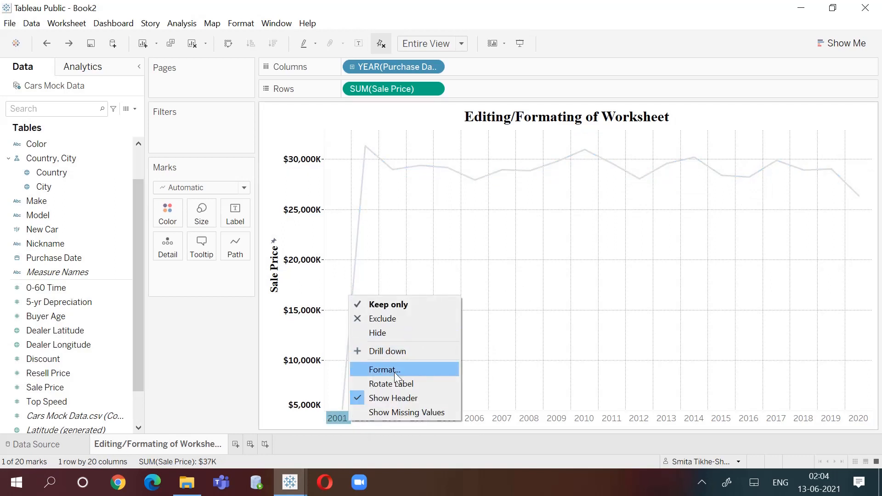
pyautogui.click(395, 370)
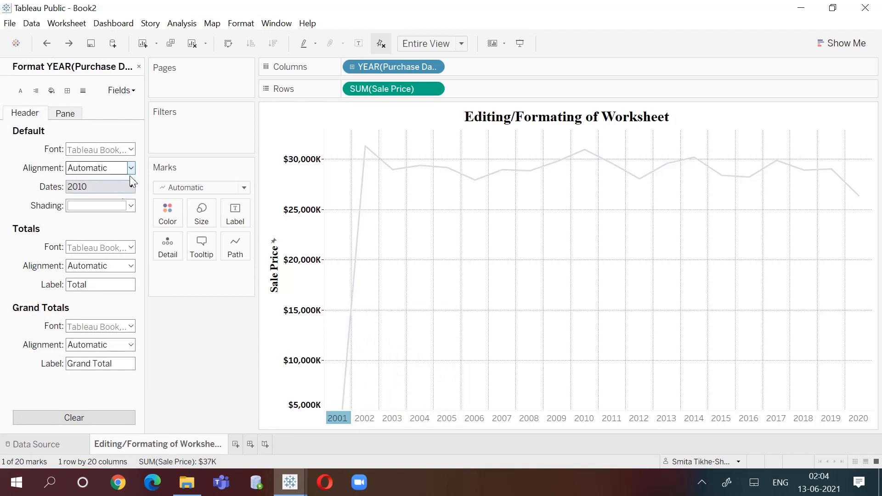
pyautogui.click(131, 150)
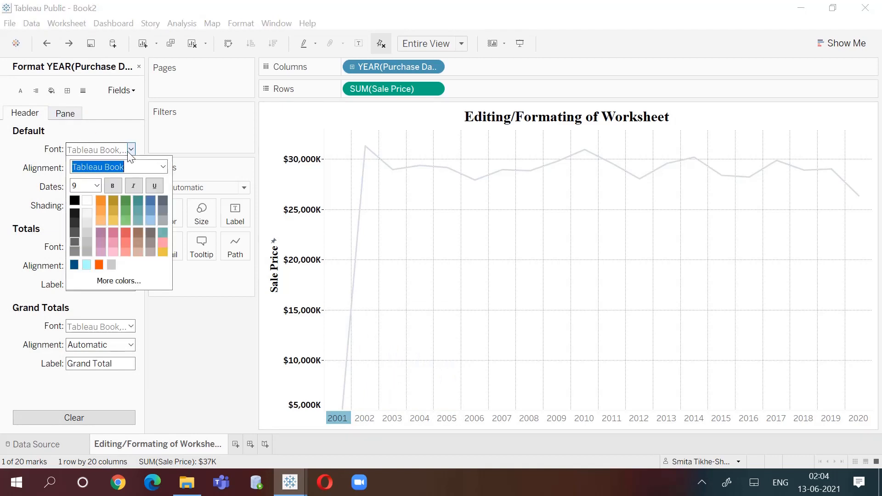
pyautogui.click(163, 167)
pyautogui.click(105, 189)
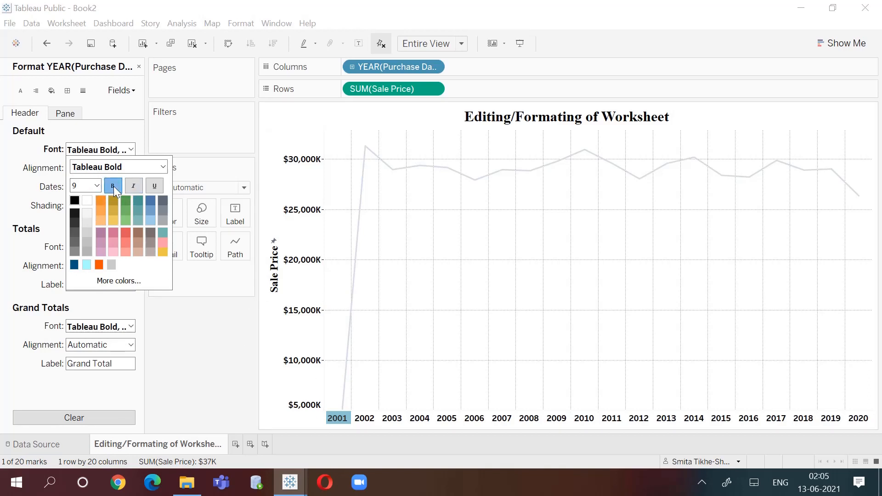
pyautogui.click(195, 340)
# Step: Try the Two-Digit date format on the year headers and set it back to Automatic
pyautogui.click(118, 167)
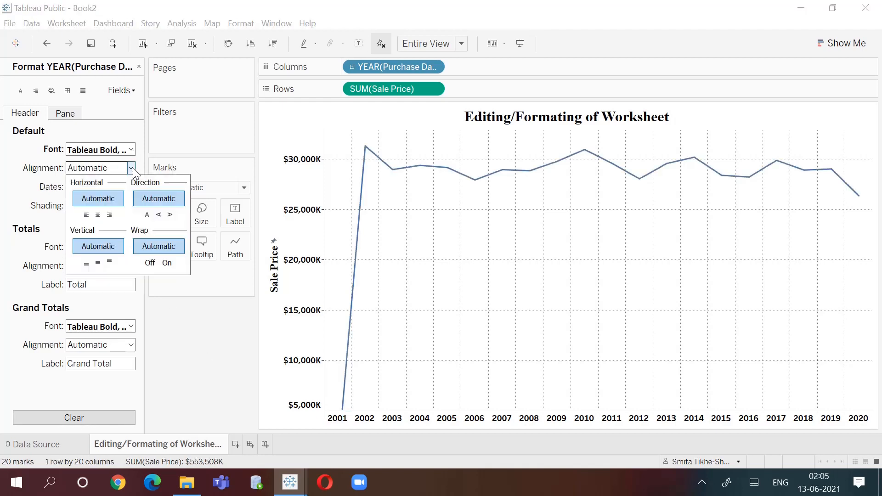
pyautogui.click(181, 373)
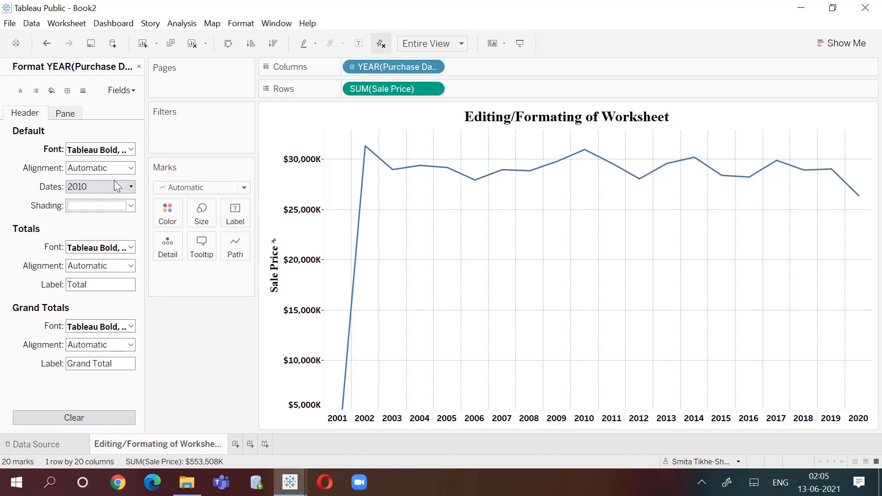
pyautogui.click(130, 189)
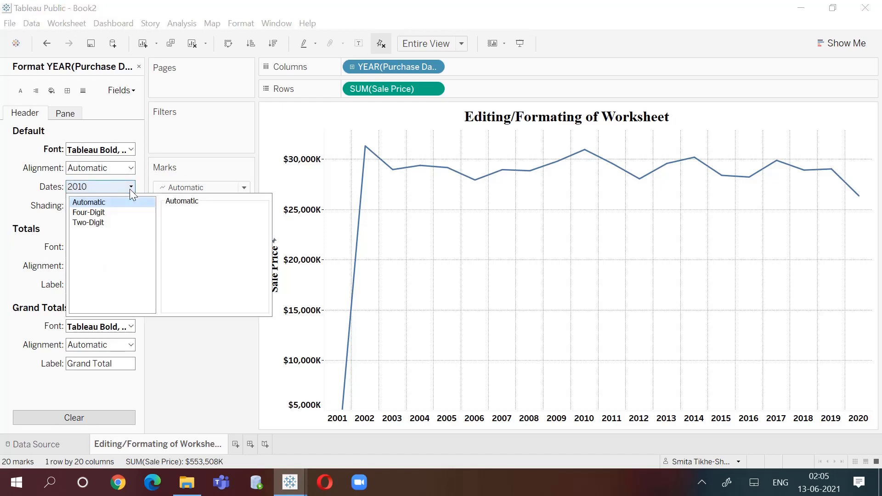
pyautogui.click(106, 222)
pyautogui.click(108, 205)
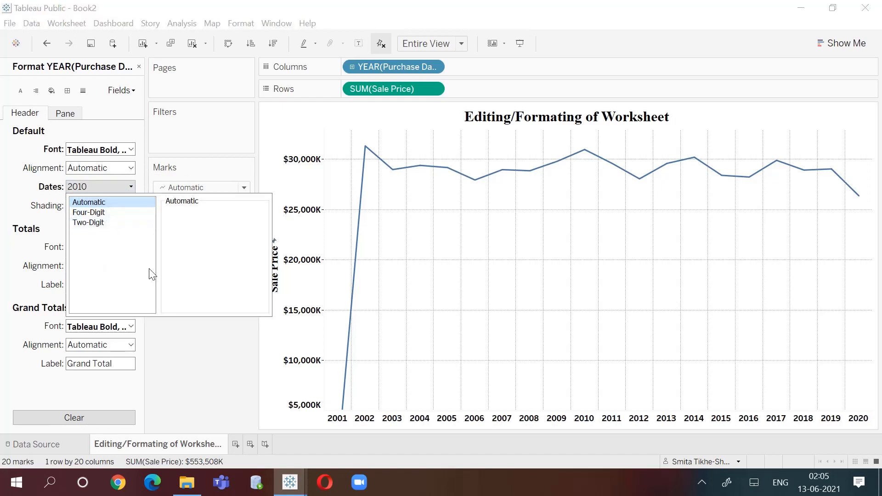
pyautogui.click(183, 344)
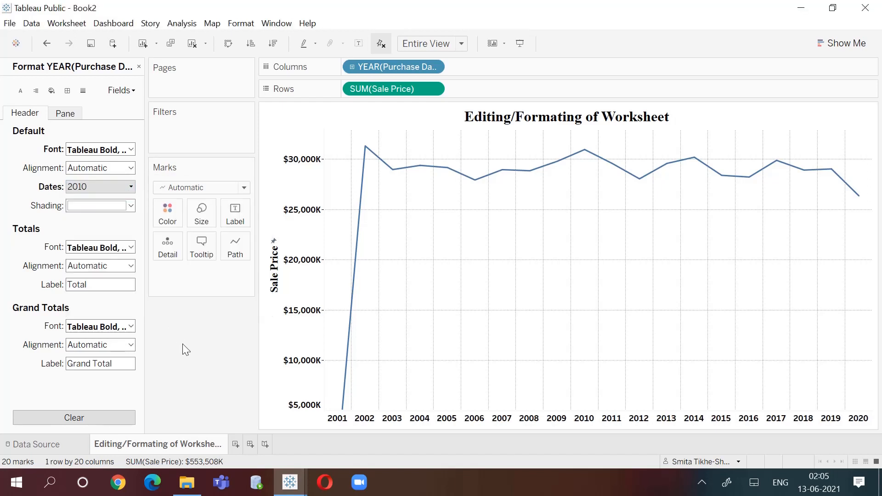
pyautogui.click(134, 205)
pyautogui.click(134, 206)
# Step: Show trend lines on the sale price line chart
pyautogui.click(184, 23)
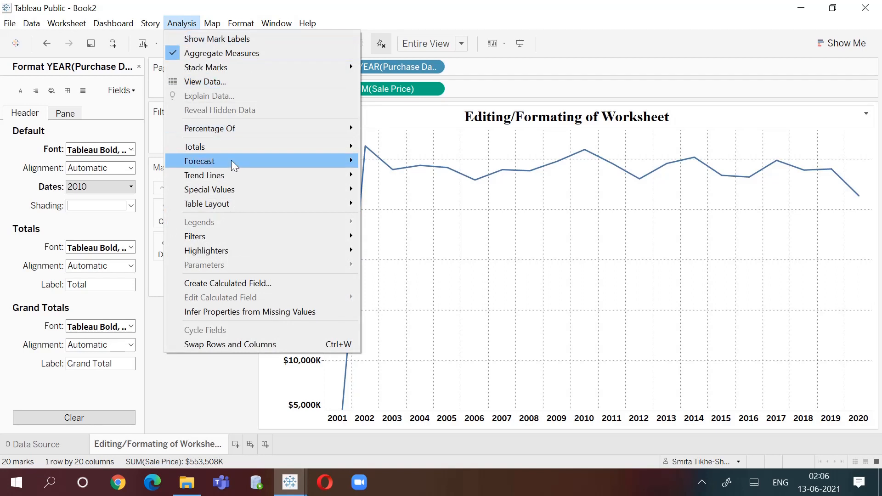
pyautogui.moveTo(234, 166)
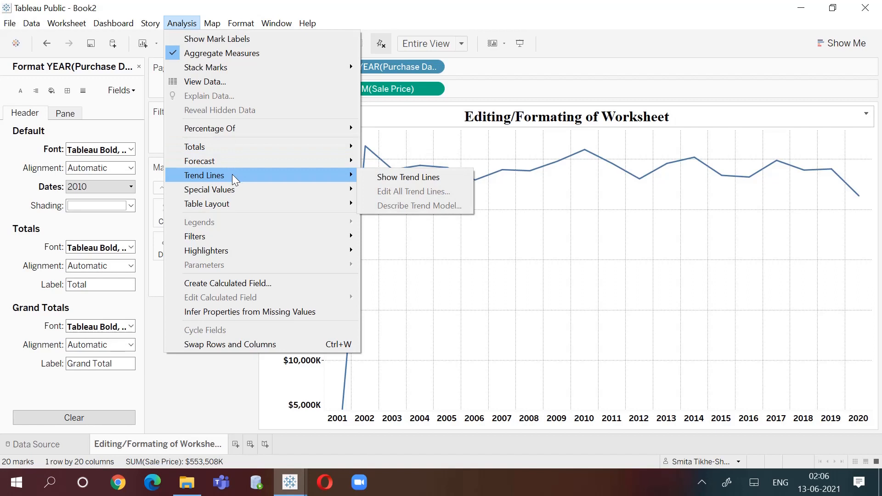
pyautogui.click(372, 177)
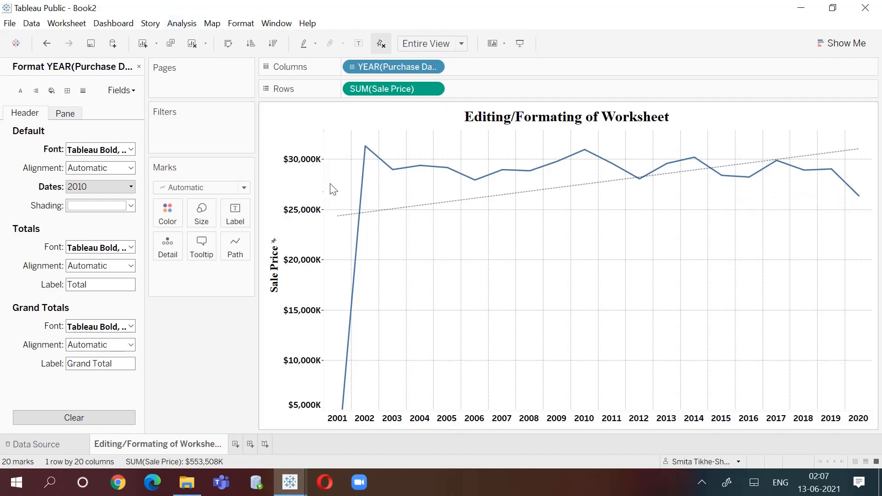
pyautogui.moveTo(353, 223)
# Step: Show a forecast on the sale price line chart and inspect its estimated values
pyautogui.click(178, 21)
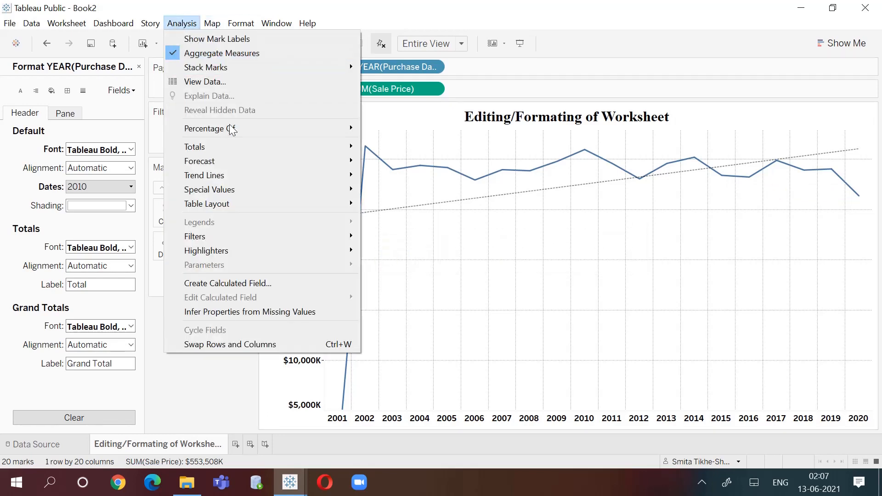
pyautogui.moveTo(325, 164)
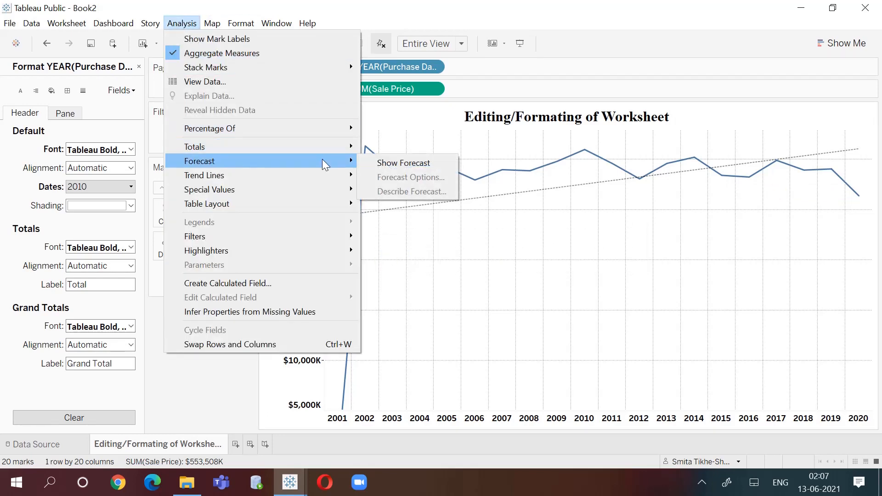
pyautogui.click(381, 162)
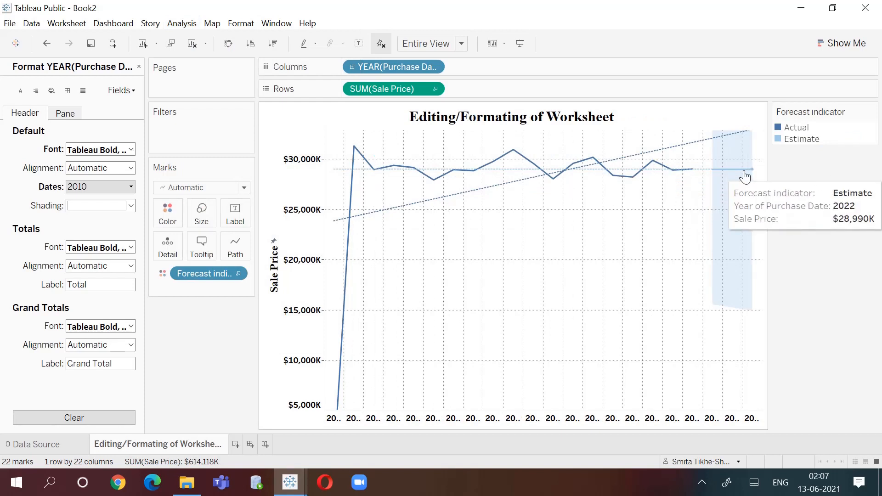
pyautogui.moveTo(727, 174)
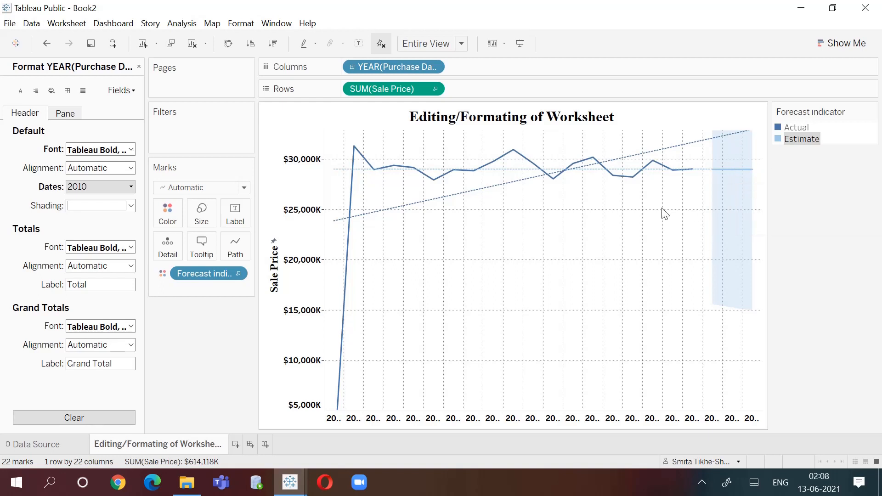
pyautogui.moveTo(404, 211)
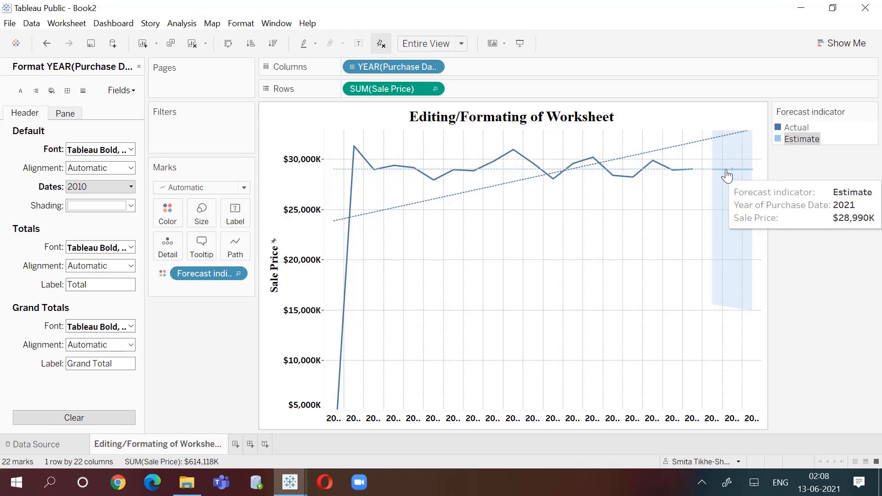
# Step: Set the forecast length to exactly 5 years
pyautogui.click(182, 23)
pyautogui.moveTo(197, 161)
pyautogui.click(409, 178)
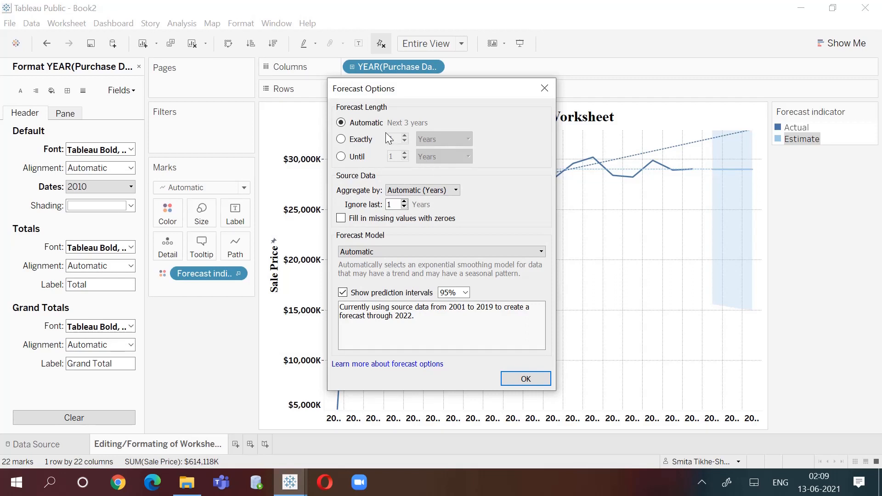
pyautogui.click(341, 140)
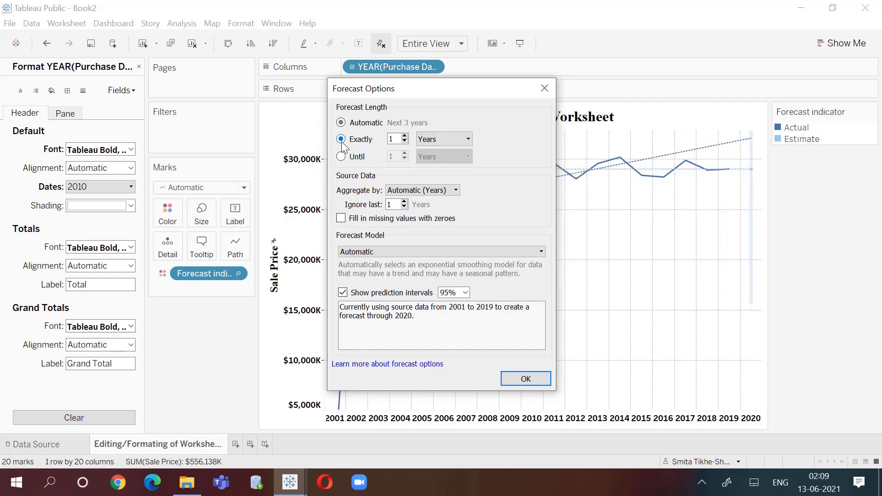
pyautogui.click(405, 137)
pyautogui.click(404, 136)
pyautogui.click(405, 136)
pyautogui.click(405, 137)
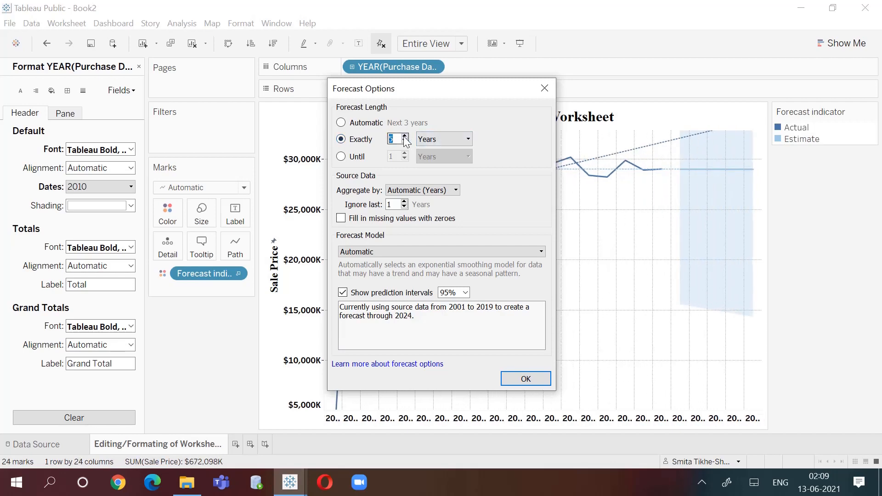
pyautogui.click(525, 380)
pyautogui.moveTo(685, 179)
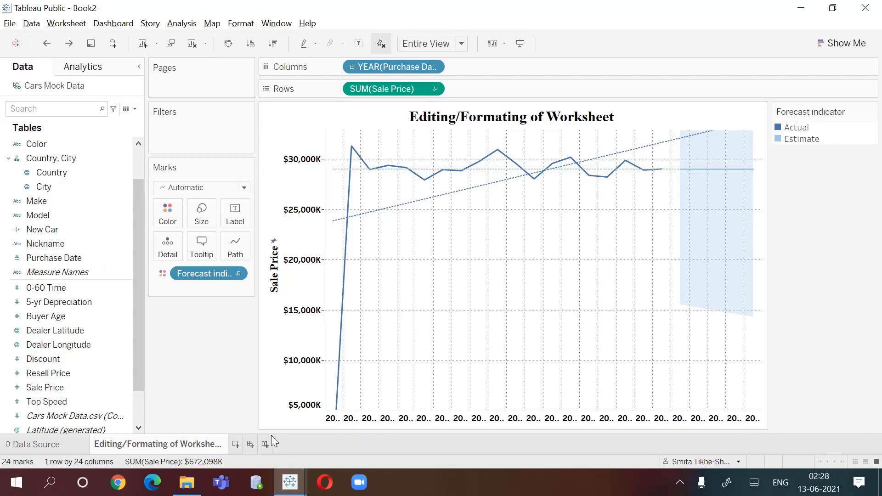
# Step: Add a new worksheet and rename it as Pareto Chart
pyautogui.click(236, 444)
pyautogui.rightClick(237, 442)
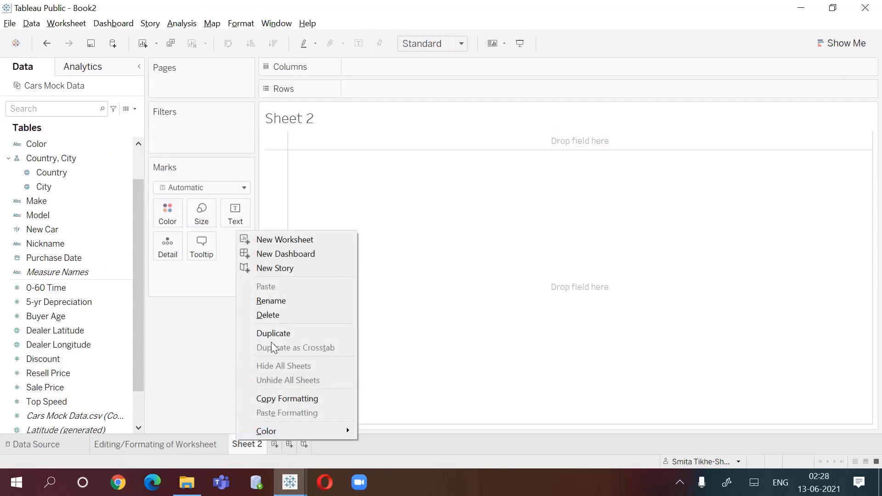
pyautogui.click(275, 306)
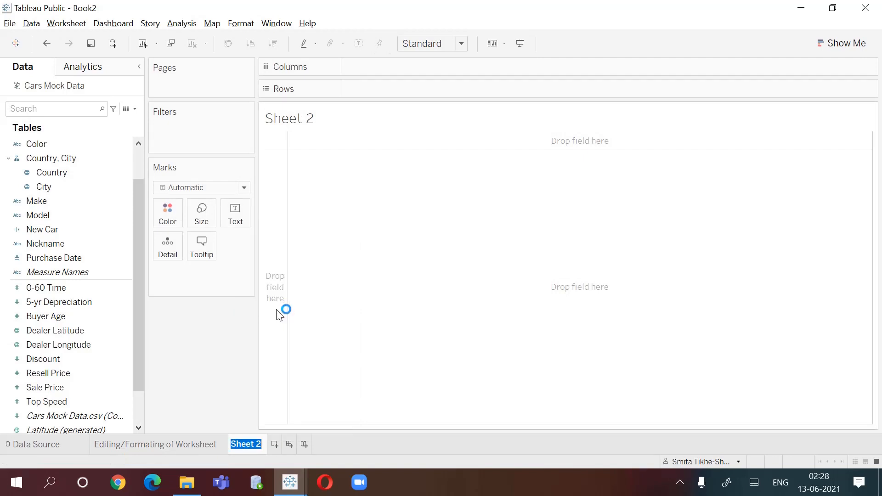
pyautogui.write('Pareto Chart')
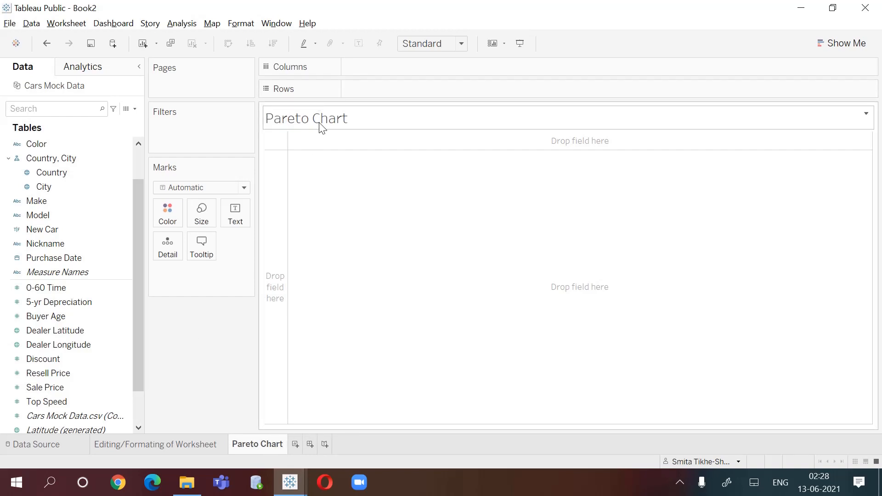
# Step: Replace the sheet name placeholder in the worksheet title with the text Pareto Chart
pyautogui.rightClick(375, 122)
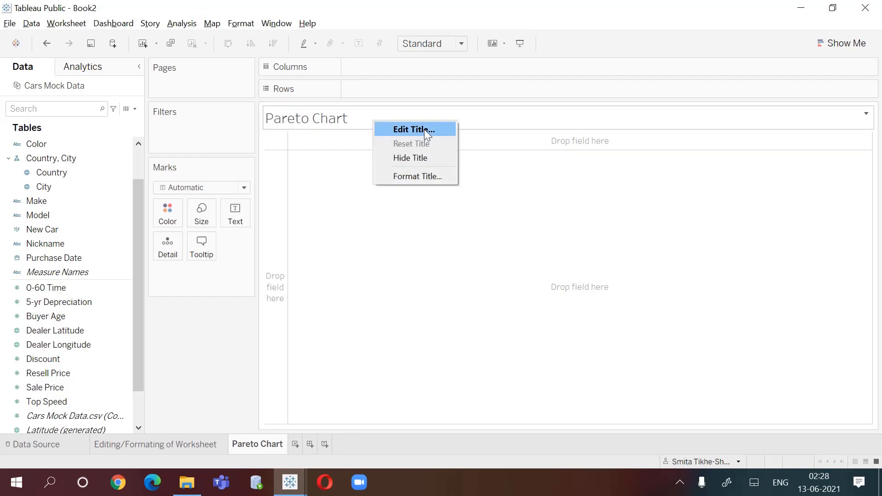
pyautogui.click(424, 129)
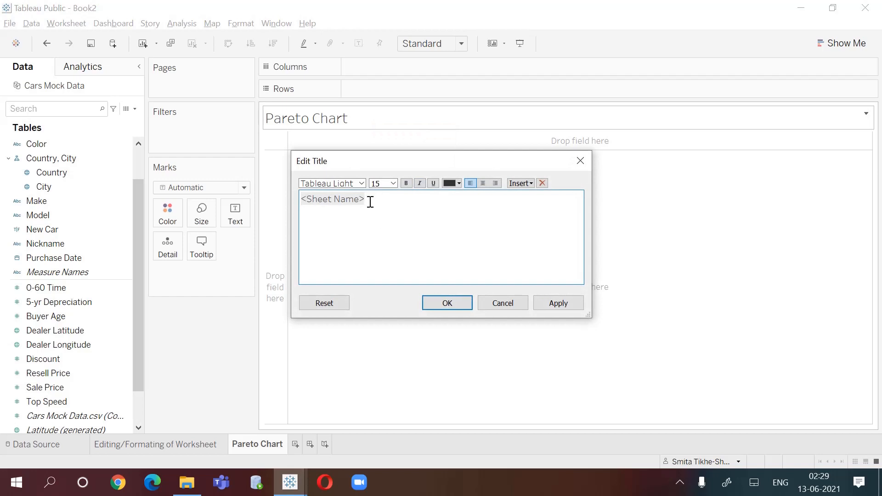
pyautogui.press('BackSpace')
pyautogui.press('BackSpace')
pyautogui.press('BackSpace')
pyautogui.press('BackSpace')
pyautogui.press('BackSpace')
pyautogui.press('BackSpace')
pyautogui.press('BackSpace')
pyautogui.press('BackSpace')
pyautogui.press('BackSpace')
pyautogui.press('BackSpace')
pyautogui.press('BackSpace')
pyautogui.press('BackSpace')
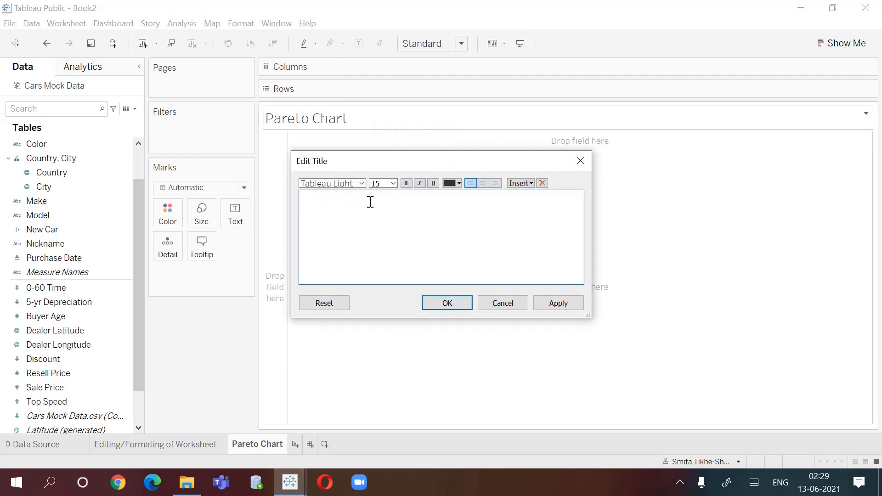
pyautogui.write('Pareto hartC')
# Step: Format the worksheet title as bold Times New Roman and center it
pyautogui.click(374, 184)
pyautogui.moveTo(366, 201); pyautogui.dragTo(258, 202)
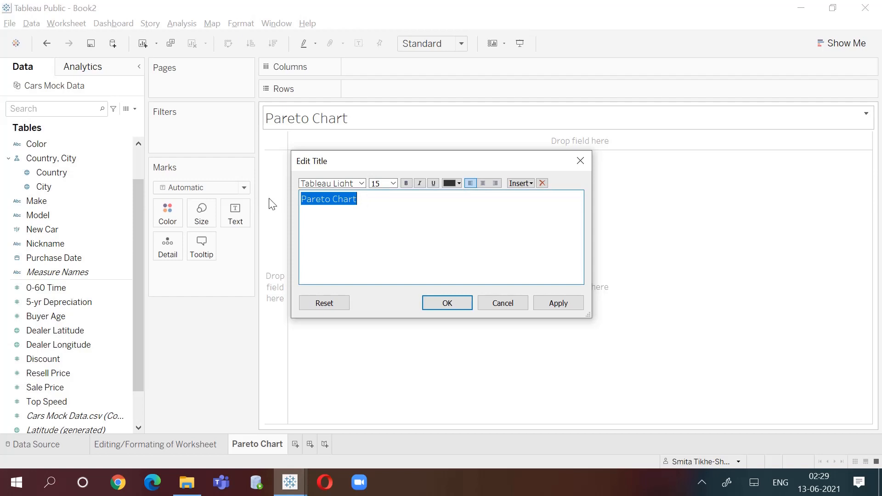
pyautogui.click(406, 184)
pyautogui.click(406, 184)
pyautogui.click(363, 184)
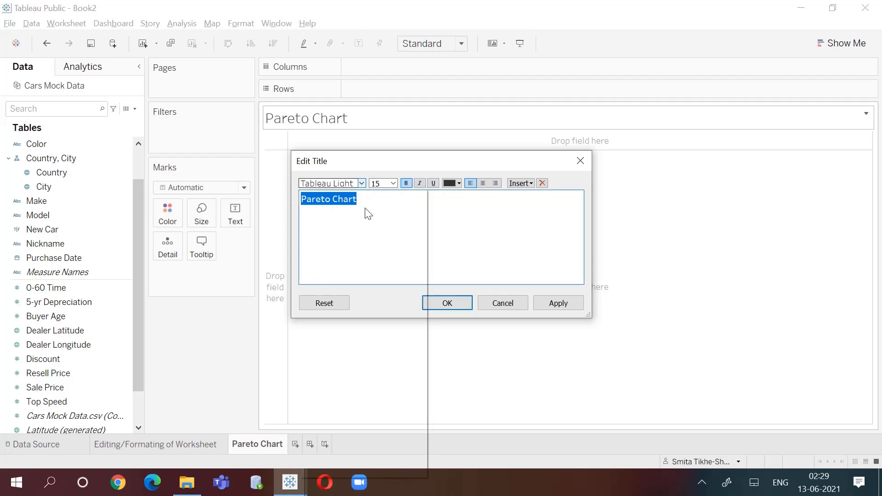
pyautogui.click(362, 280)
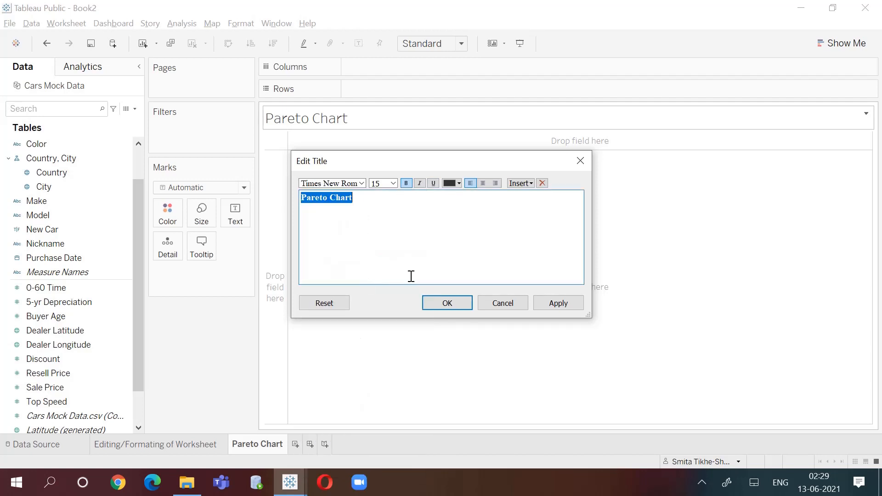
pyautogui.click(483, 183)
pyautogui.click(454, 302)
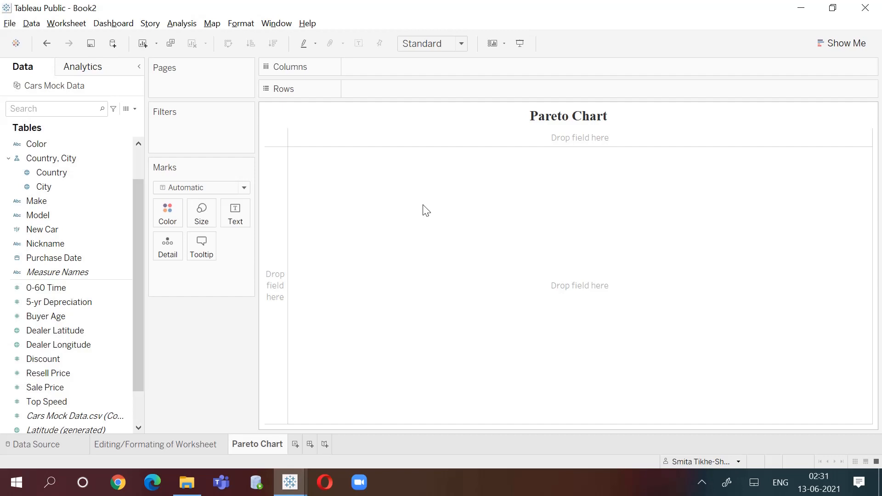
# Step: Place the Make field on Columns of the Pareto Chart sheet
pyautogui.hotkey('ctrl', 'z')
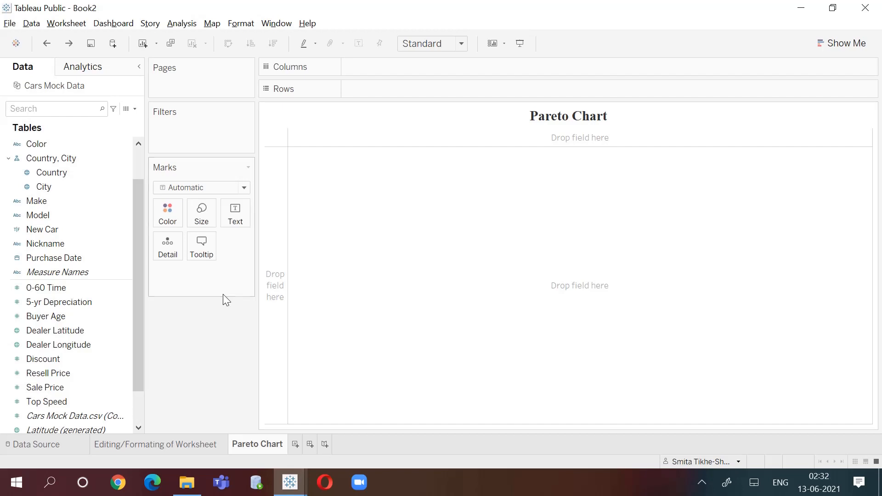
pyautogui.click(43, 202)
pyautogui.moveTo(43, 202); pyautogui.dragTo(367, 68)
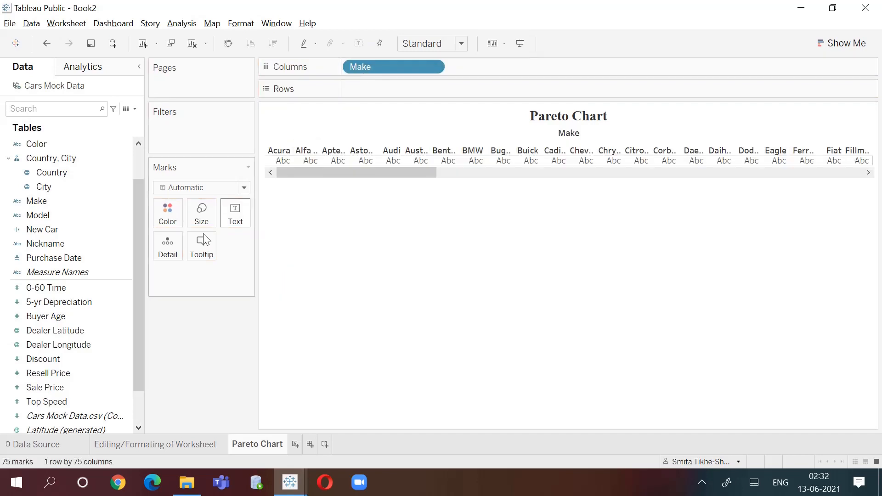
# Step: Place Sale Price on Rows twice and combine the two measures into a dual-axis chart
pyautogui.click(90, 388)
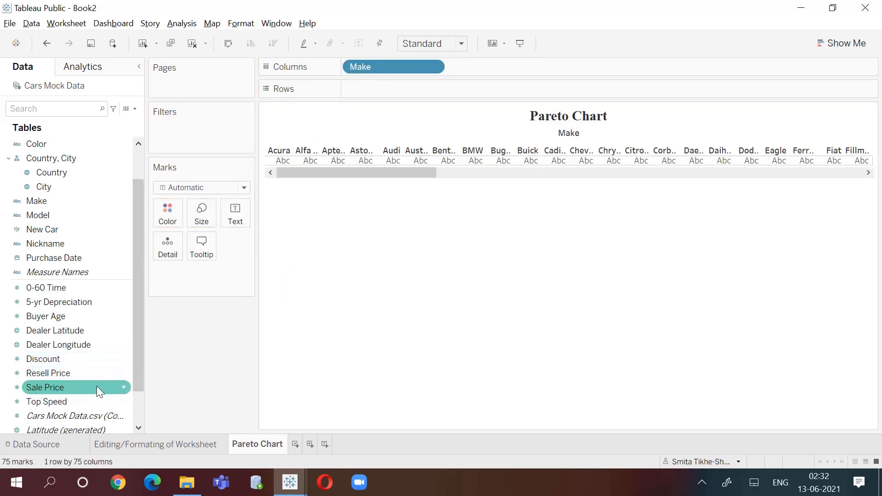
pyautogui.moveTo(97, 388); pyautogui.dragTo(104, 387)
pyautogui.moveTo(74, 383); pyautogui.dragTo(395, 83)
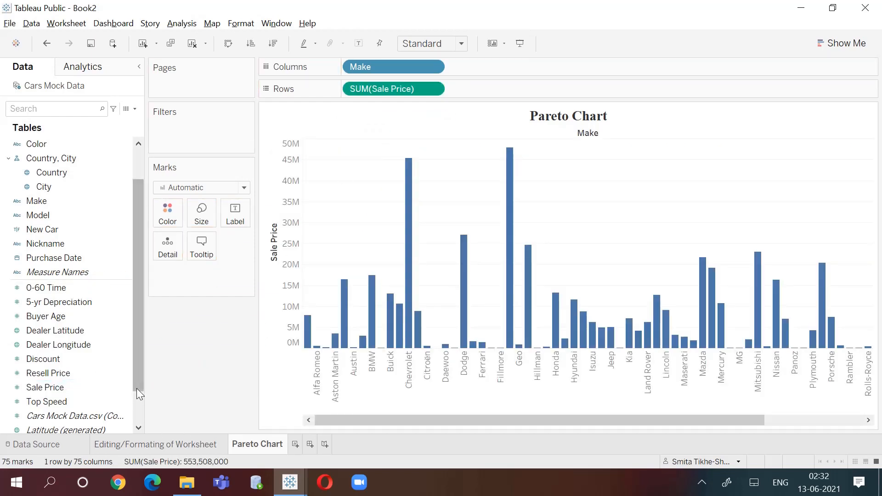
pyautogui.moveTo(136, 387); pyautogui.dragTo(142, 415)
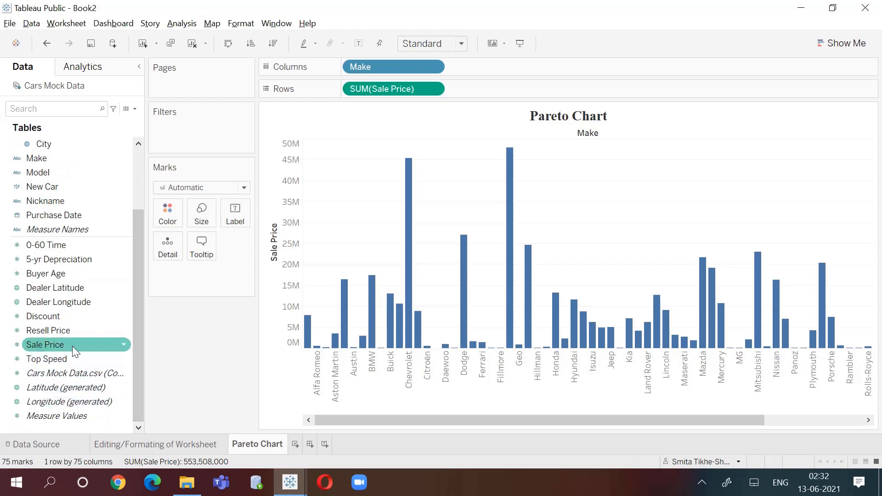
pyautogui.moveTo(72, 346); pyautogui.dragTo(501, 90)
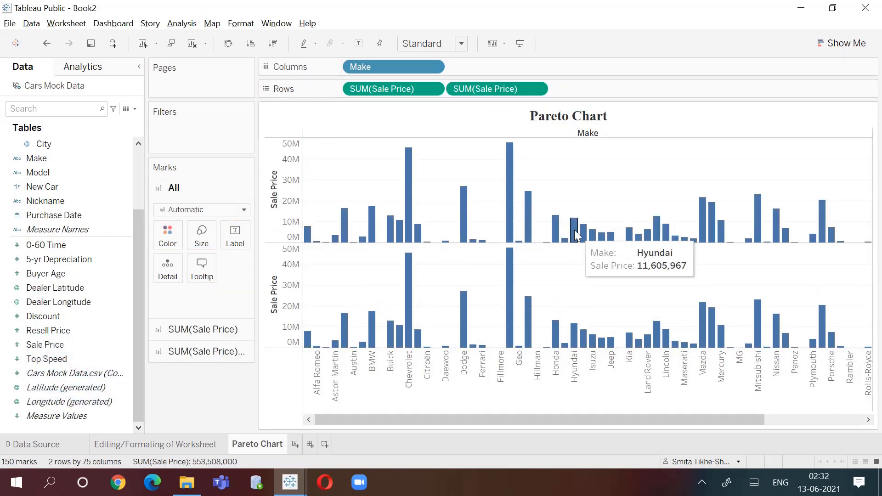
pyautogui.click(537, 90)
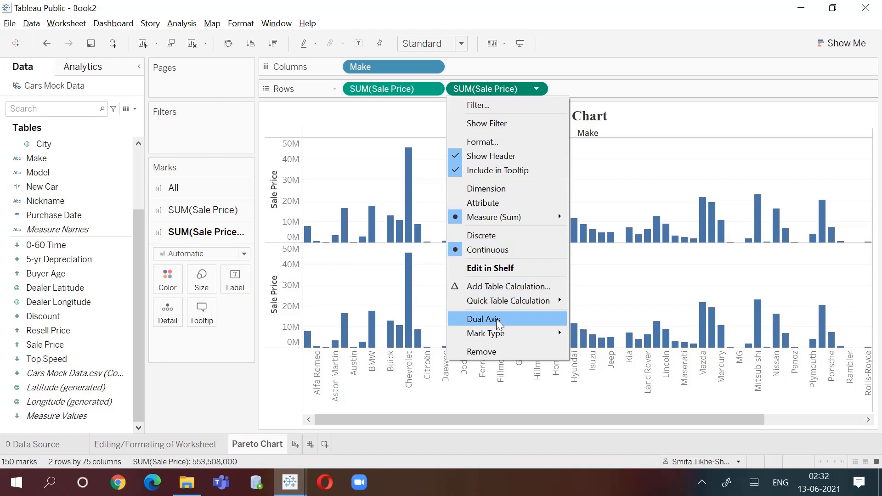
pyautogui.click(497, 321)
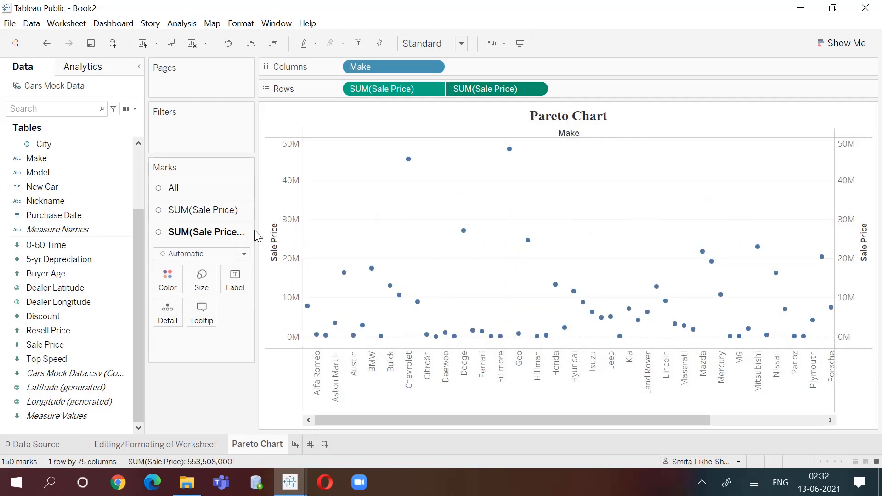
# Step: Set the mark type of the first Sale Price measure to Bar and of the second to Line
pyautogui.click(238, 209)
pyautogui.click(244, 231)
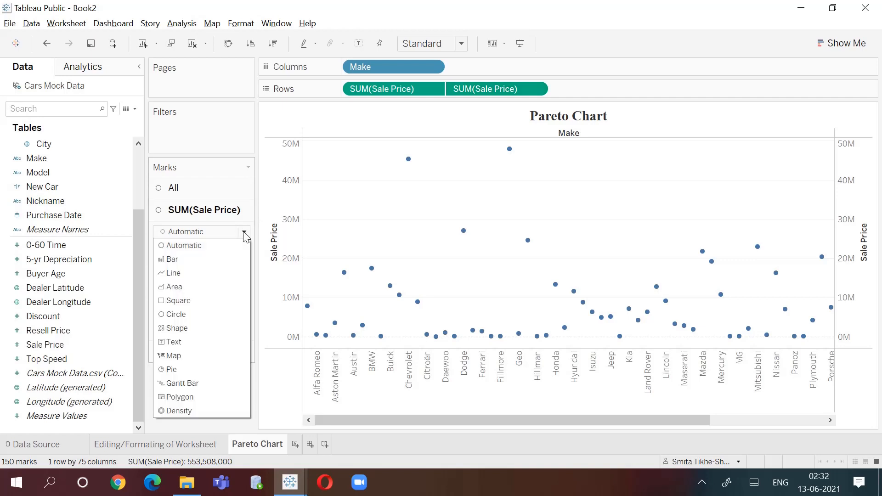
pyautogui.click(215, 260)
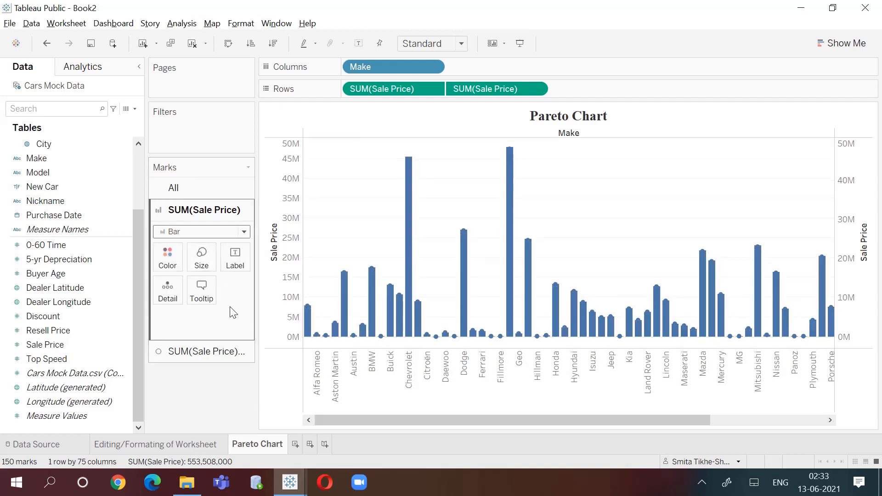
pyautogui.click(226, 351)
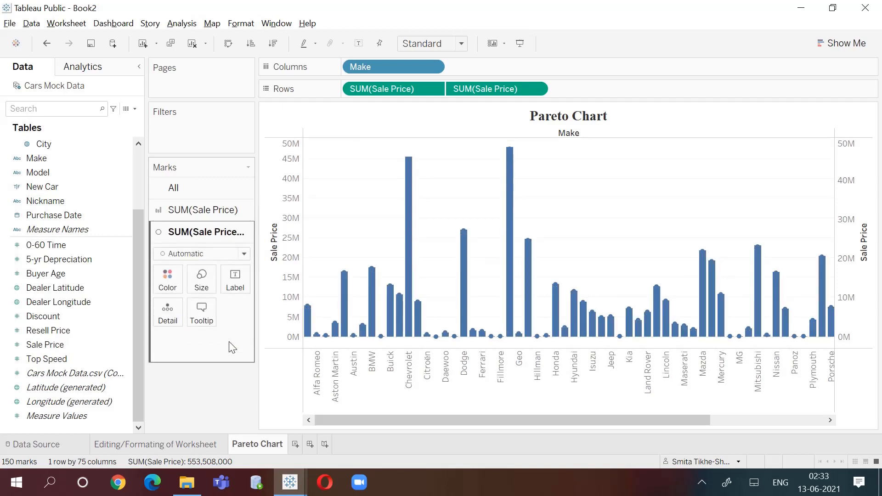
pyautogui.click(244, 254)
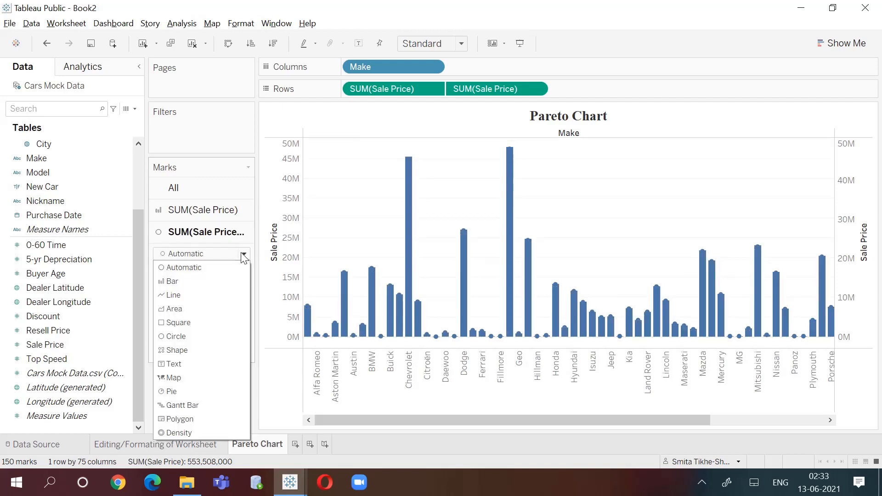
pyautogui.click(210, 294)
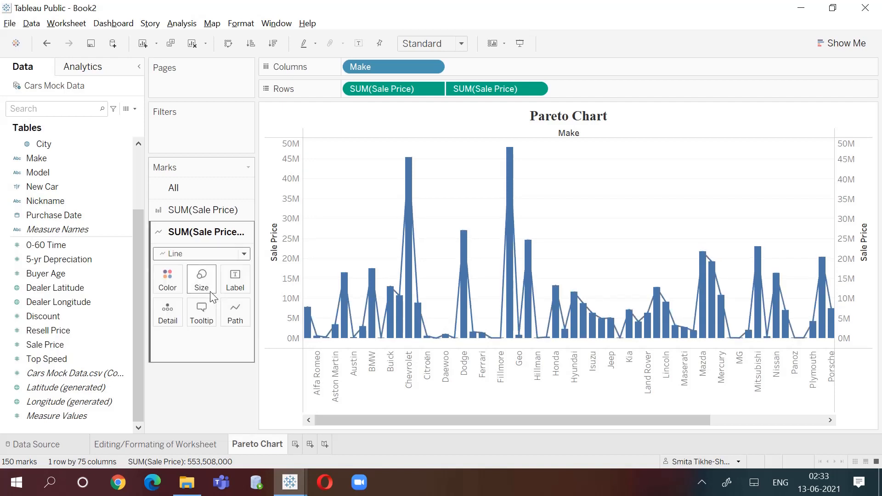
# Step: Sort the makes in descending order of sale price and color the second measure's line bright orange
pyautogui.click(274, 43)
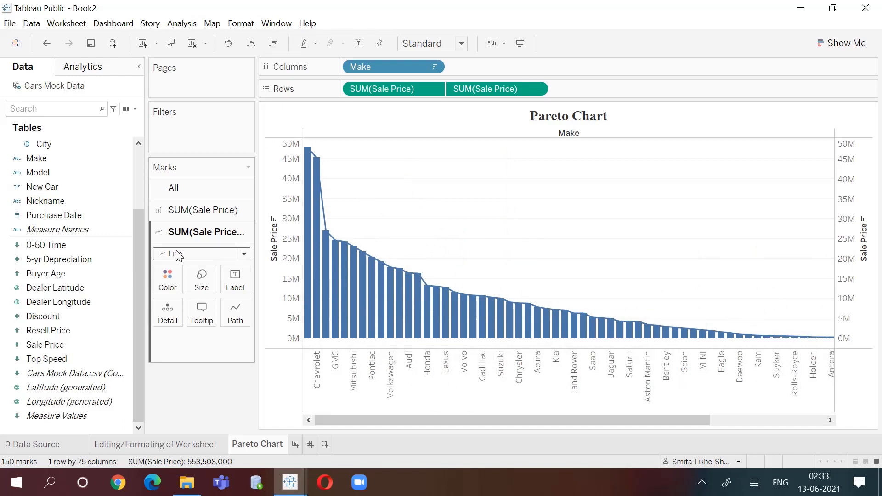
pyautogui.click(243, 254)
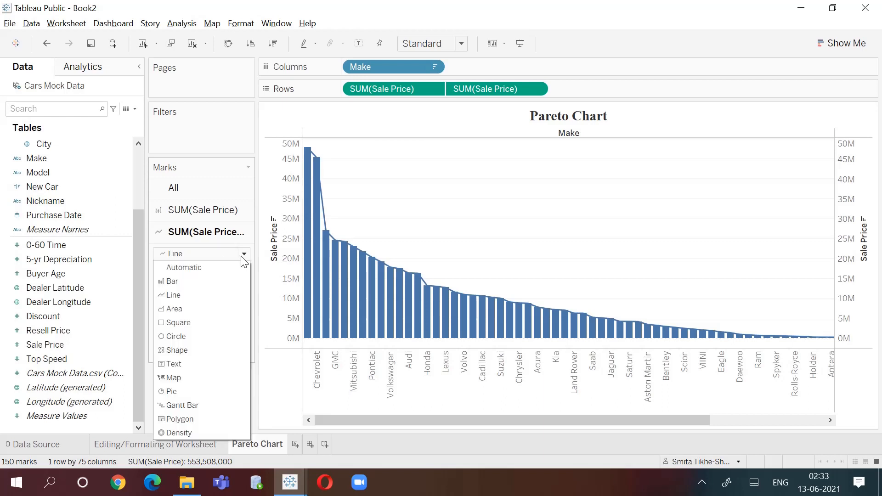
pyautogui.click(244, 254)
pyautogui.click(165, 281)
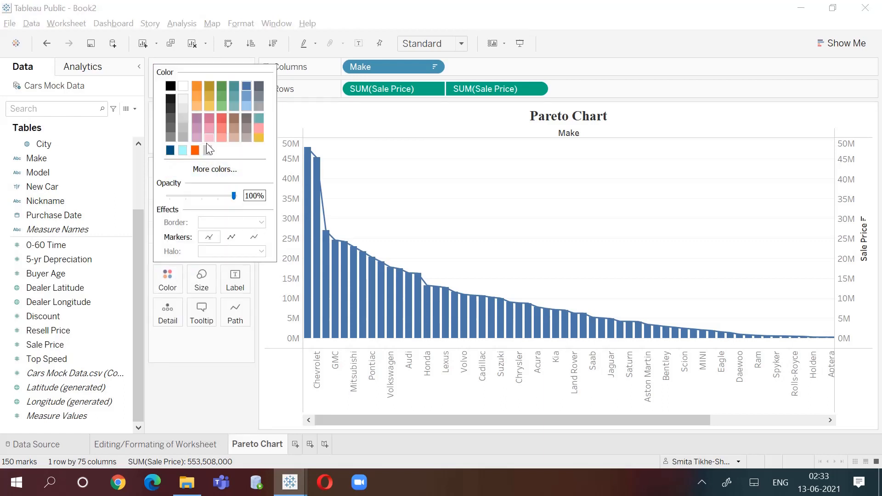
pyautogui.click(197, 87)
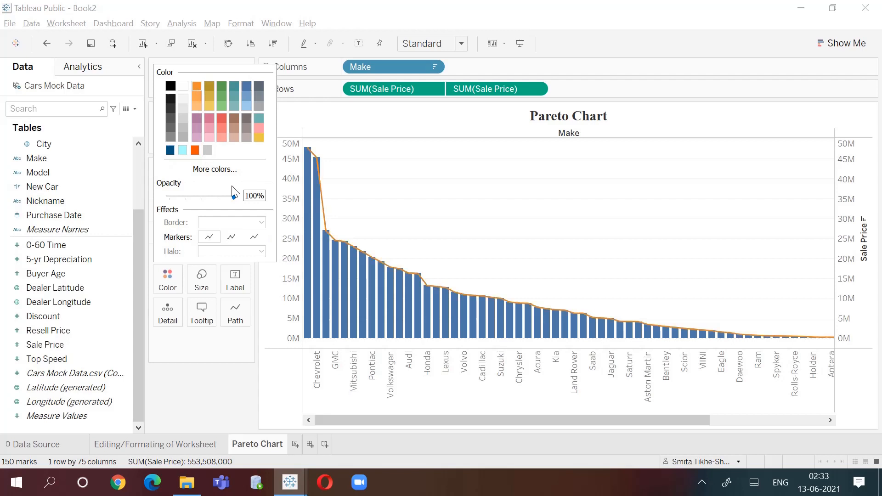
pyautogui.click(196, 150)
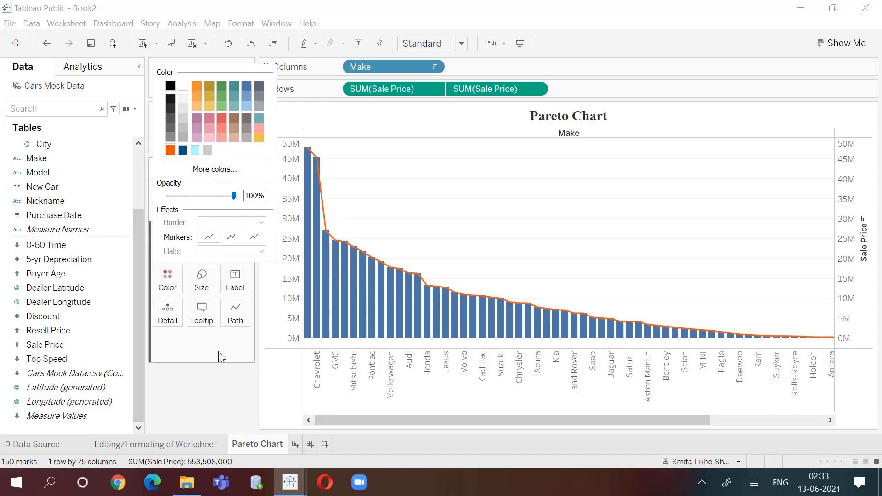
pyautogui.click(225, 379)
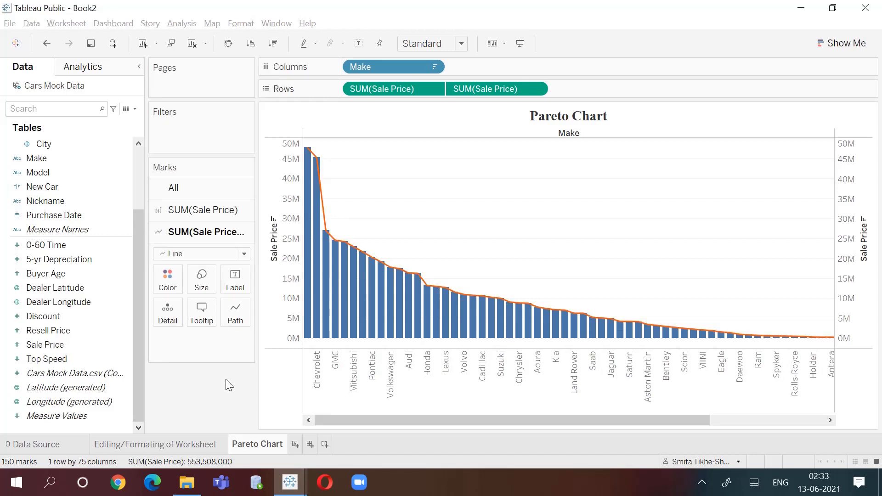
# Step: Apply a Running Total quick table calculation to the second Sale Price measure on Rows
pyautogui.click(536, 89)
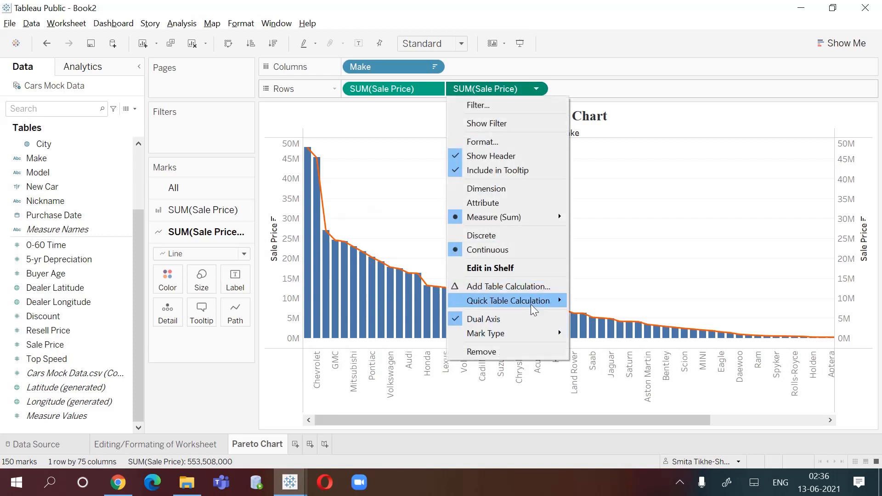
pyautogui.moveTo(535, 301)
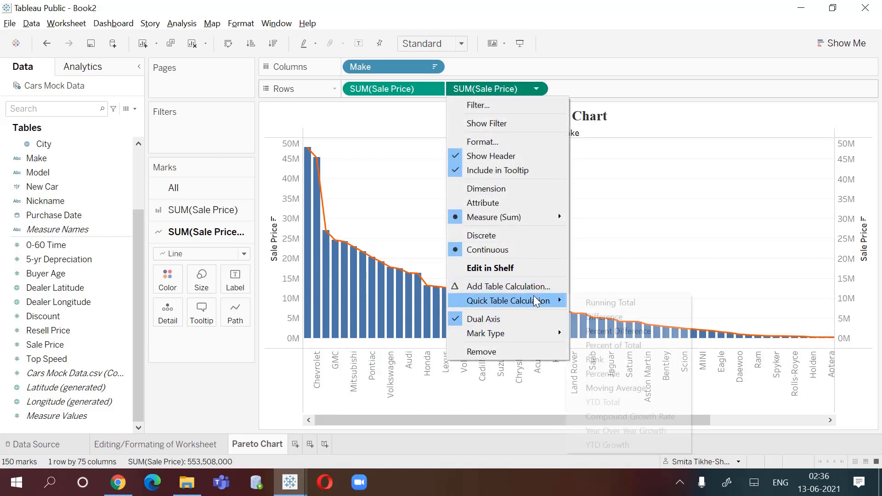
pyautogui.click(605, 302)
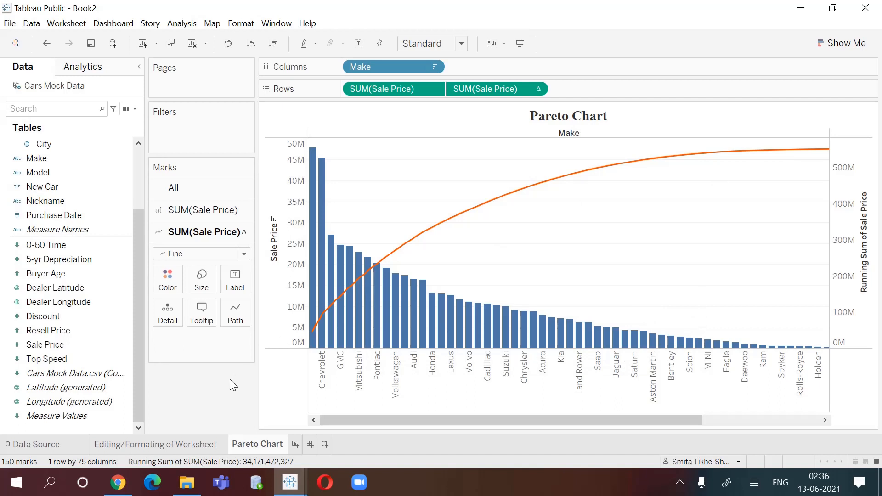
# Step: Change the running total marks to filled circle shapes and make them slightly larger
pyautogui.click(244, 254)
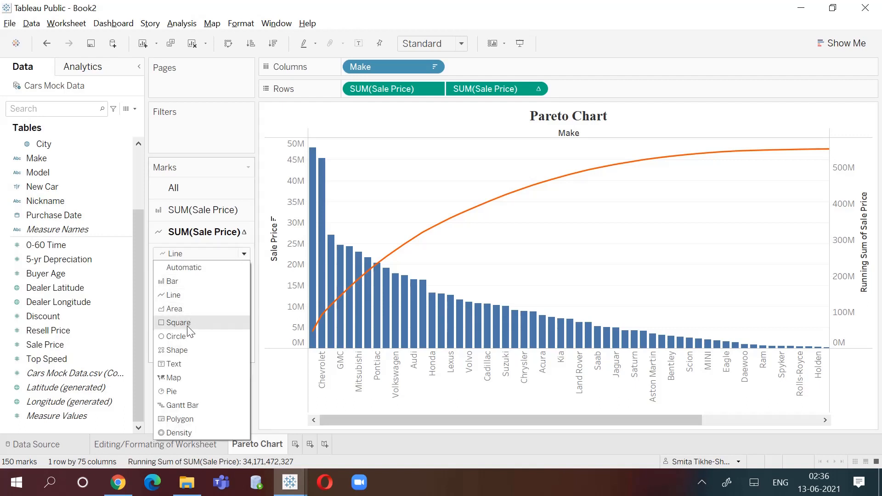
pyautogui.click(186, 351)
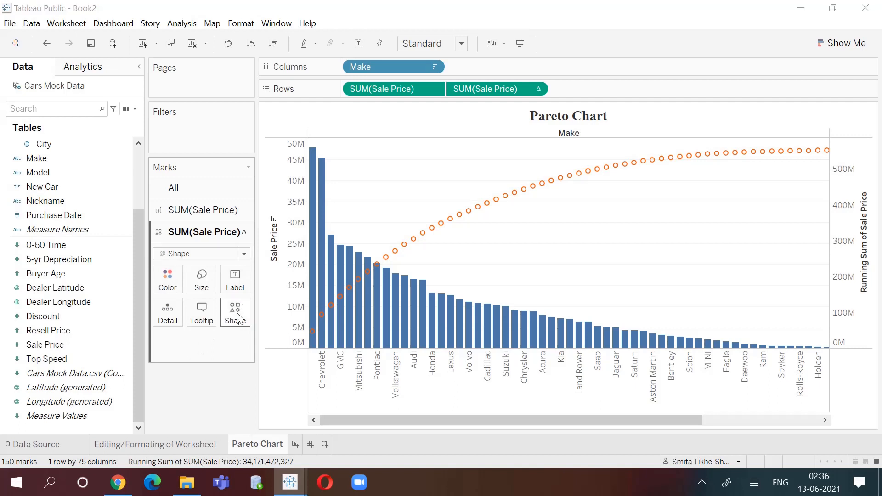
pyautogui.click(239, 316)
pyautogui.click(230, 358)
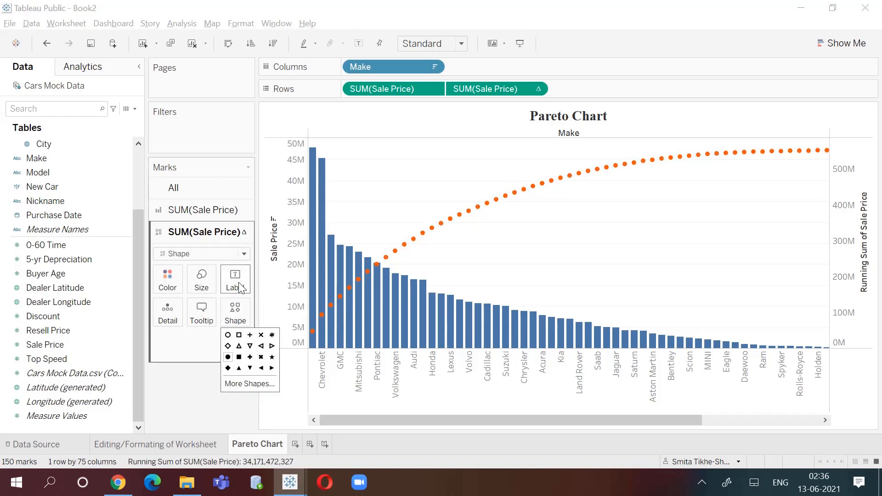
pyautogui.click(211, 289)
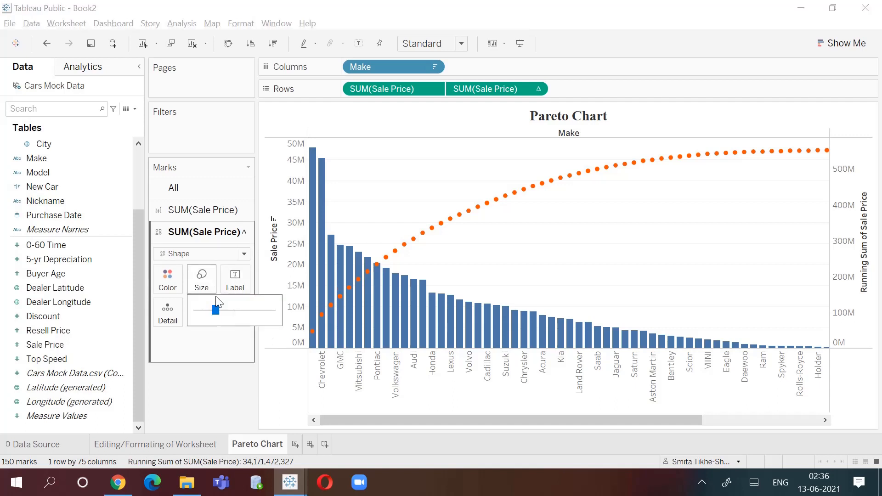
pyautogui.moveTo(230, 307); pyautogui.dragTo(229, 308)
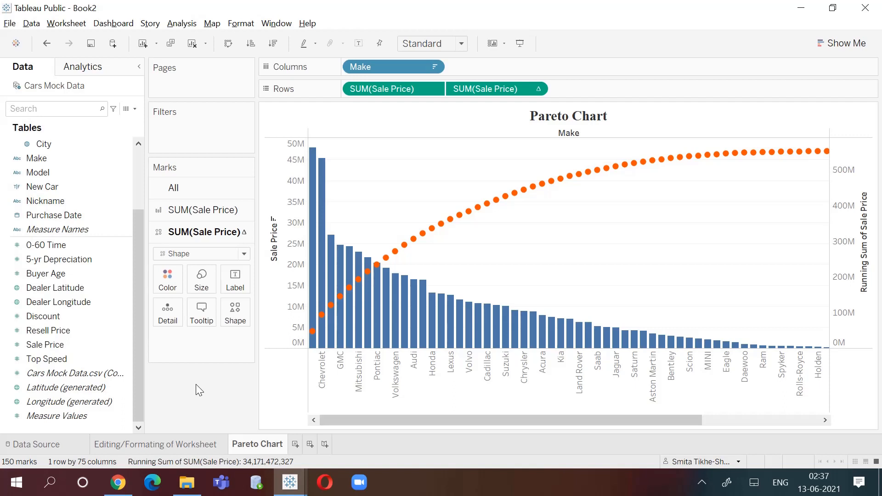
# Step: Add a new worksheet and replace the sheet name placeholder in its title with the text Motion Chart
pyautogui.click(295, 444)
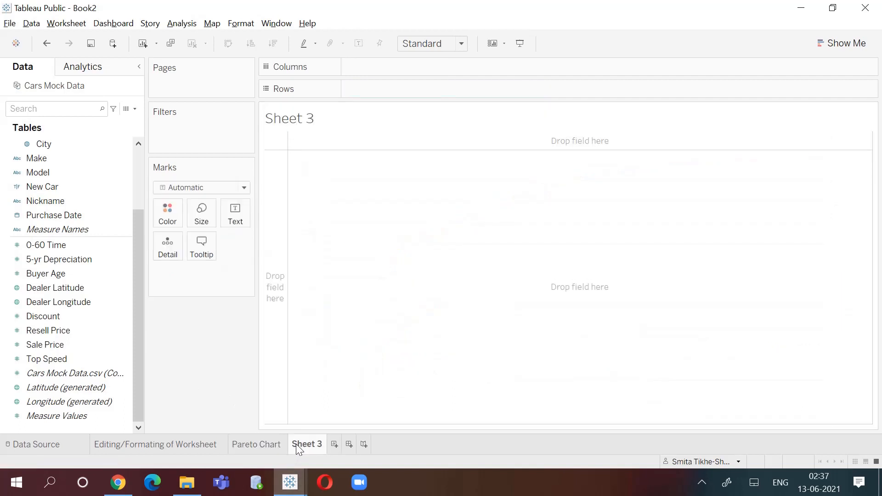
pyautogui.rightClick(302, 122)
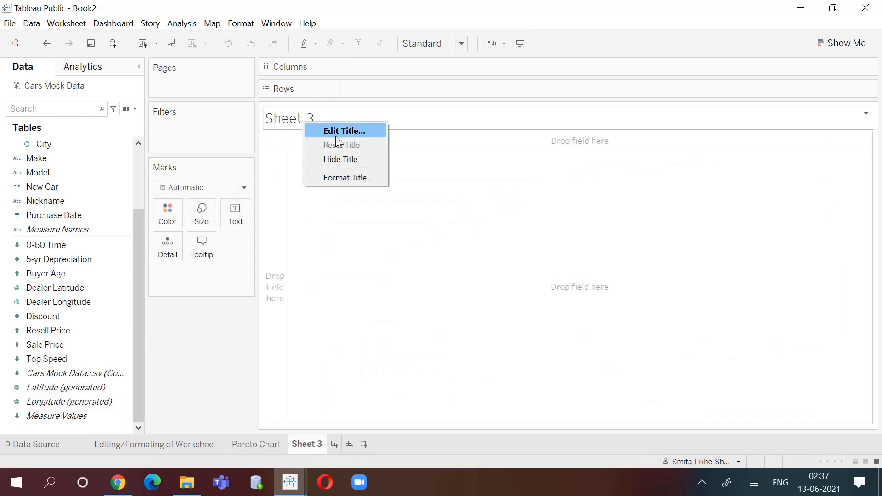
pyautogui.click(335, 134)
pyautogui.moveTo(370, 201); pyautogui.dragTo(289, 198)
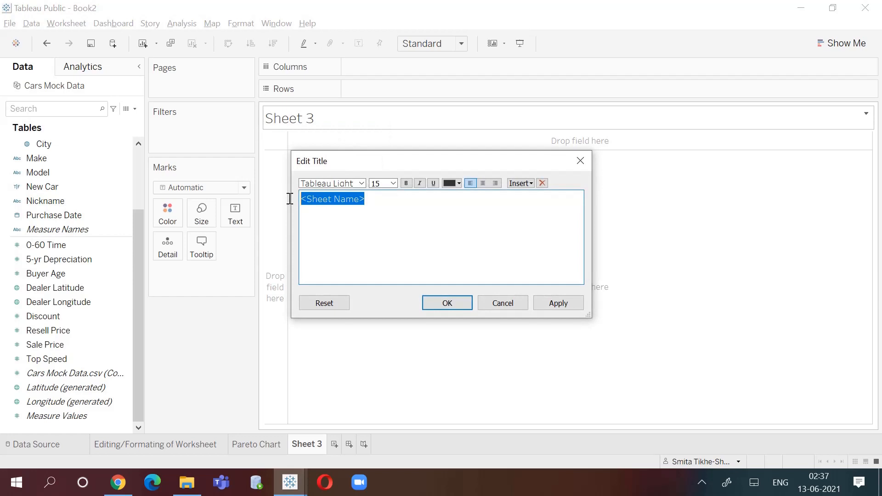
pyautogui.write('Motion')
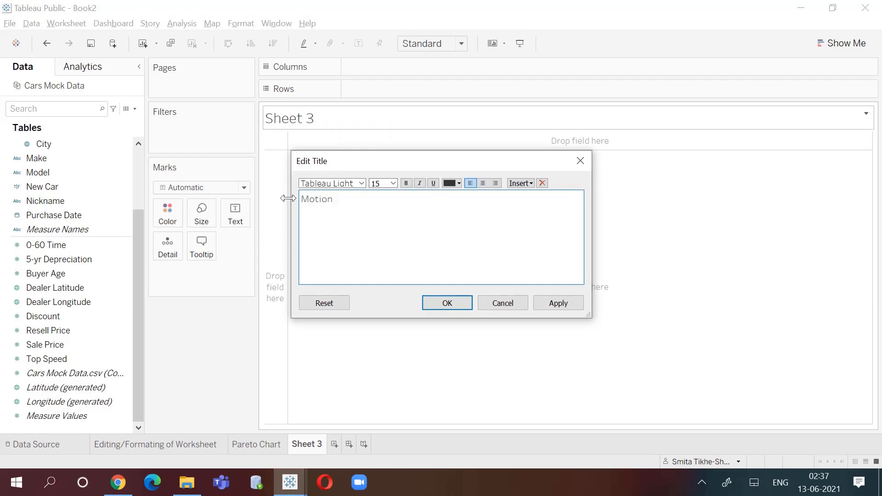
pyautogui.write(' Chart')
# Step: Format the Motion Chart title as bold Times New Roman and center it
pyautogui.hotkey('shift', 'Left')
pyautogui.hotkey('shift', 'Left')
pyautogui.hotkey('shift', 'Left')
pyautogui.hotkey('shift', 'Left')
pyautogui.hotkey('shift', 'Left')
pyautogui.hotkey('shift', 'Left')
pyautogui.hotkey('shift', 'Left')
pyautogui.hotkey('shift', 'Left')
pyautogui.hotkey('shift', 'Left')
pyautogui.hotkey('shift', 'Left')
pyautogui.hotkey('shift', 'Left')
pyautogui.hotkey('shift', 'Left')
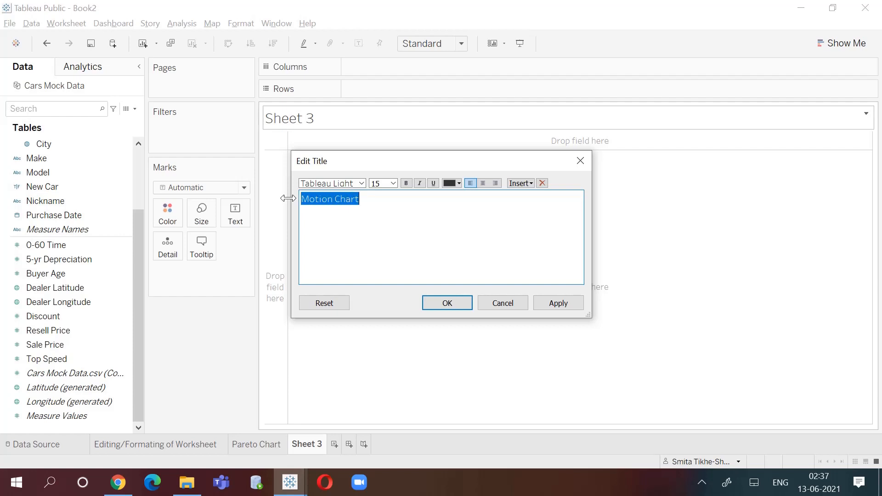
pyautogui.hotkey('ctrl', 'b')
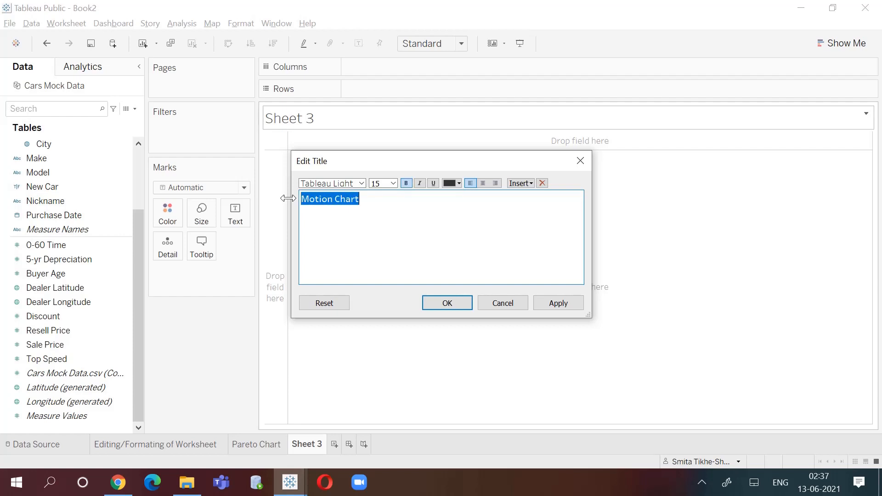
pyautogui.click(360, 183)
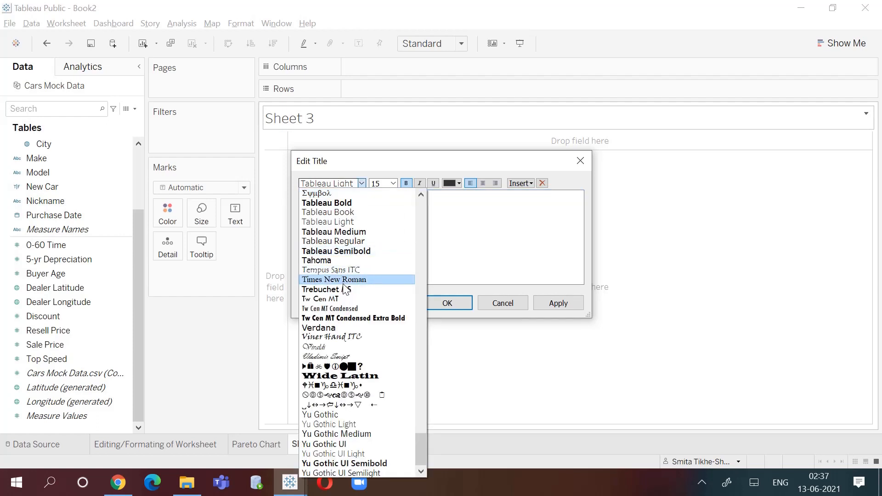
pyautogui.click(342, 280)
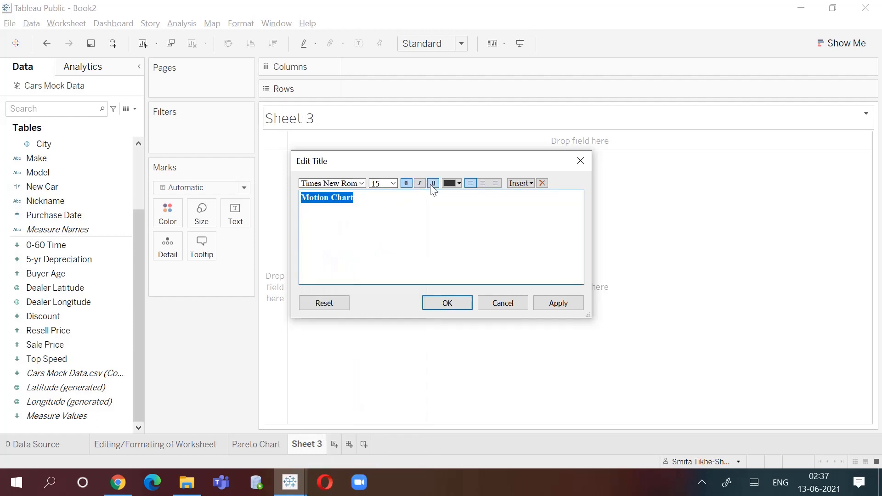
pyautogui.click(482, 183)
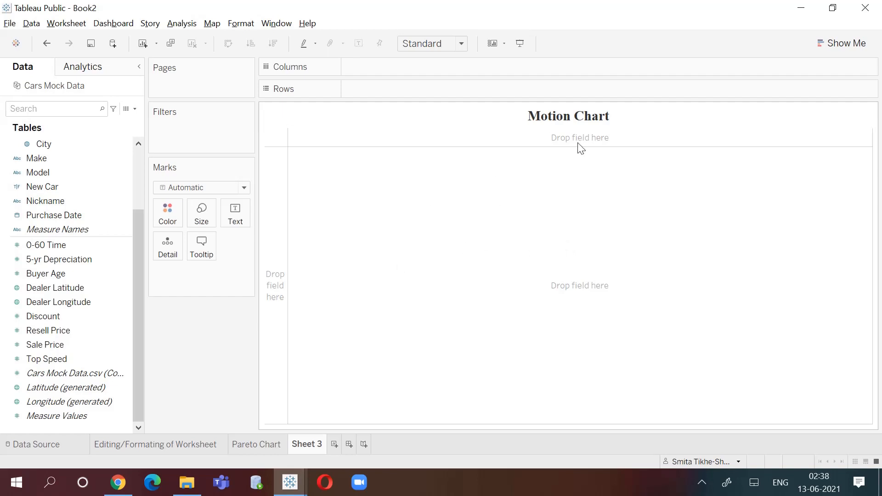
# Step: Place the Purchase Date field on Columns of the motion chart sheet
pyautogui.click(76, 215)
pyautogui.moveTo(76, 214); pyautogui.dragTo(390, 65)
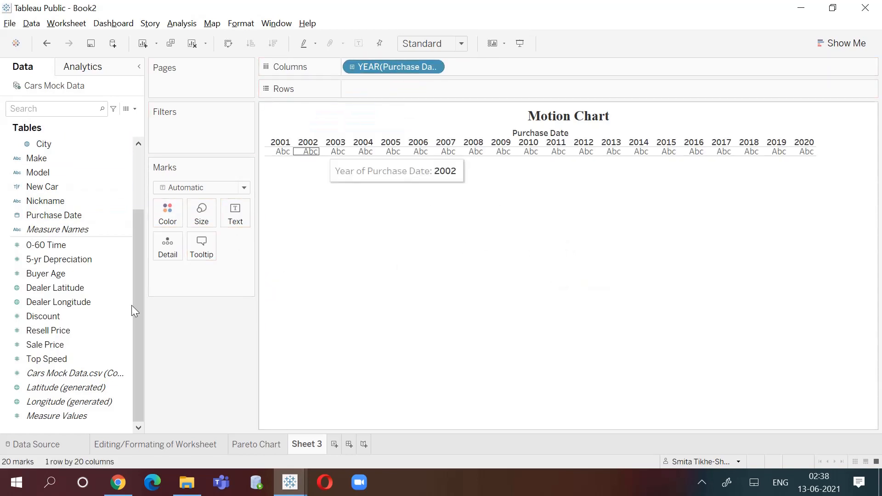
# Step: Place Sale Price and Discount on Rows of the motion chart and combine them as a dual axis
pyautogui.click(54, 272)
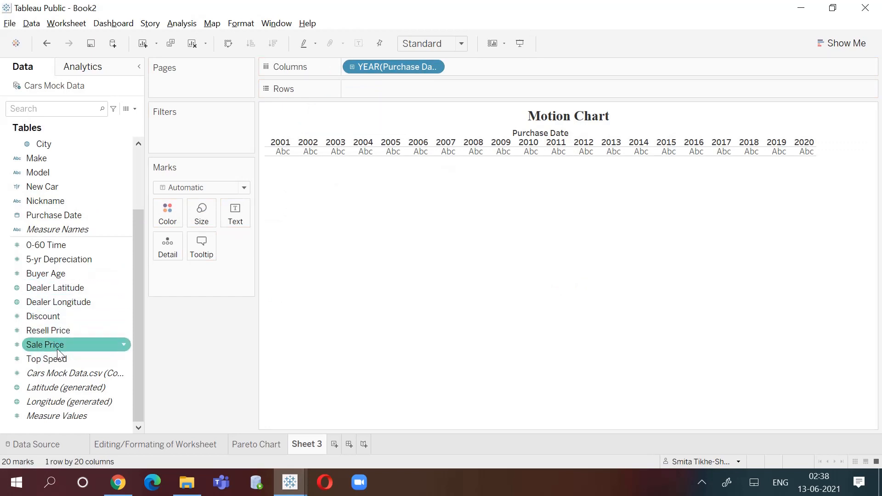
pyautogui.moveTo(53, 345); pyautogui.dragTo(377, 91)
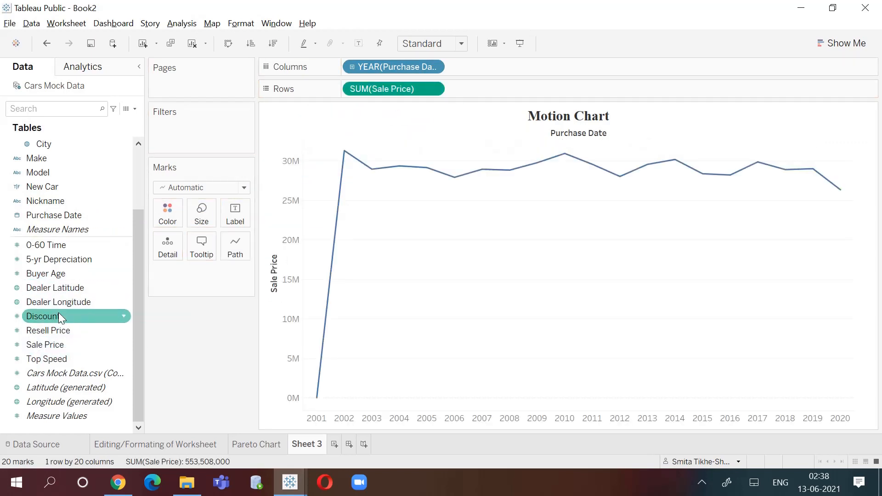
pyautogui.moveTo(70, 313); pyautogui.dragTo(494, 86)
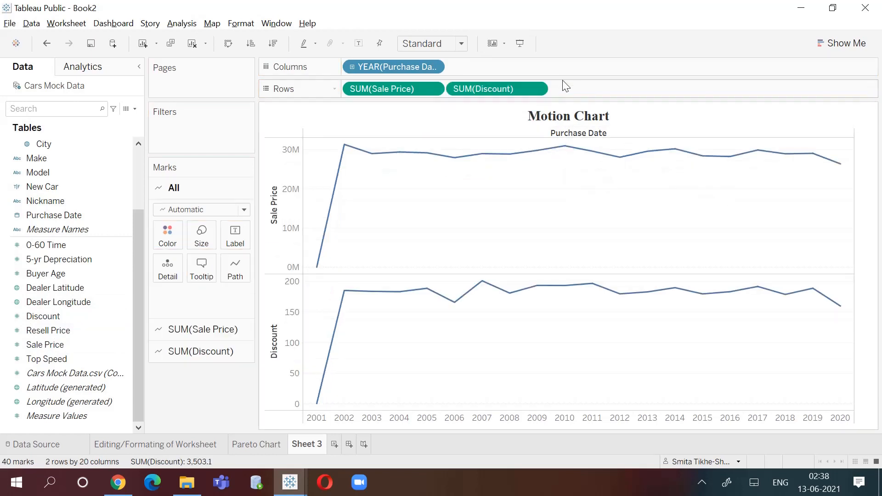
pyautogui.click(536, 89)
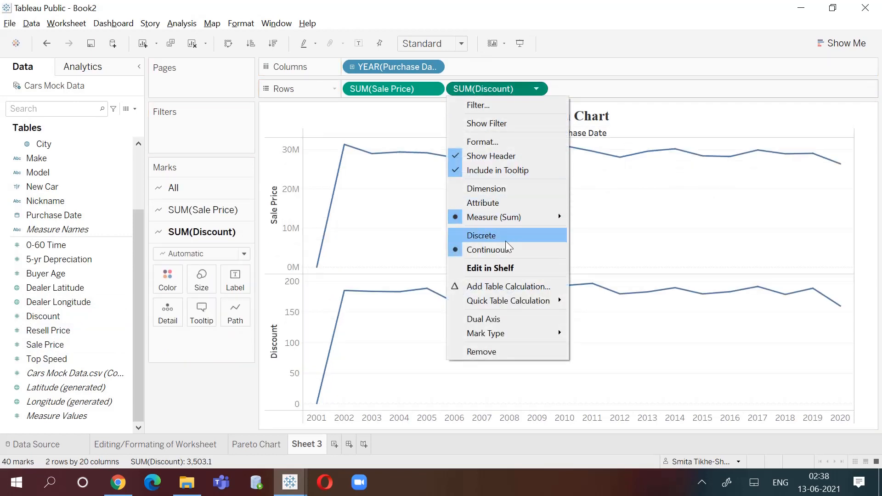
pyautogui.click(495, 323)
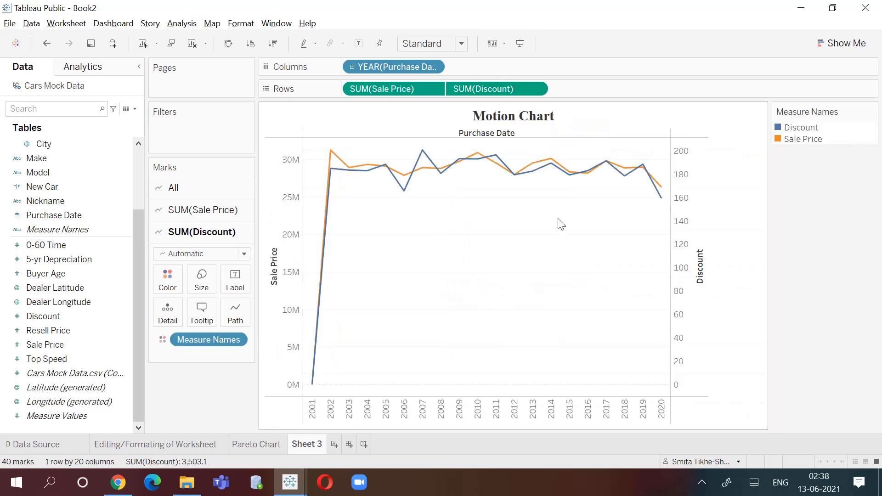
# Step: Hide the Measure Names color legend and set the view to Fit Width
pyautogui.click(871, 111)
pyautogui.click(803, 220)
pyautogui.click(436, 43)
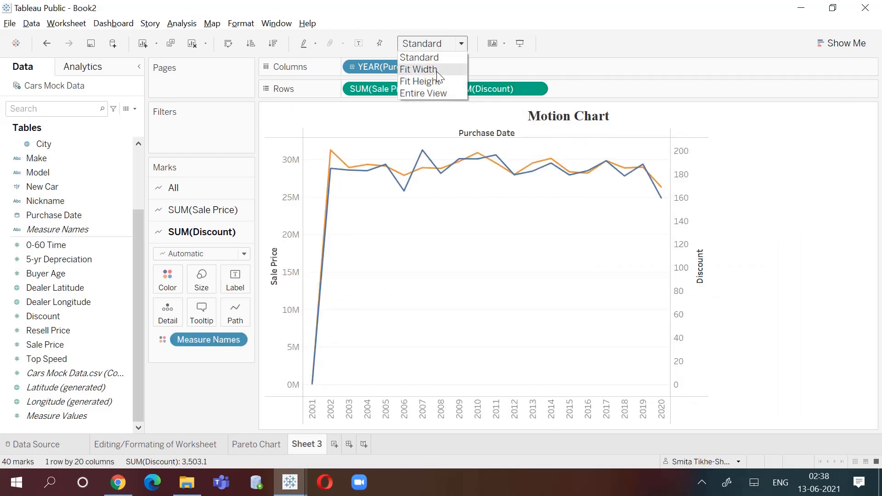
pyautogui.click(437, 69)
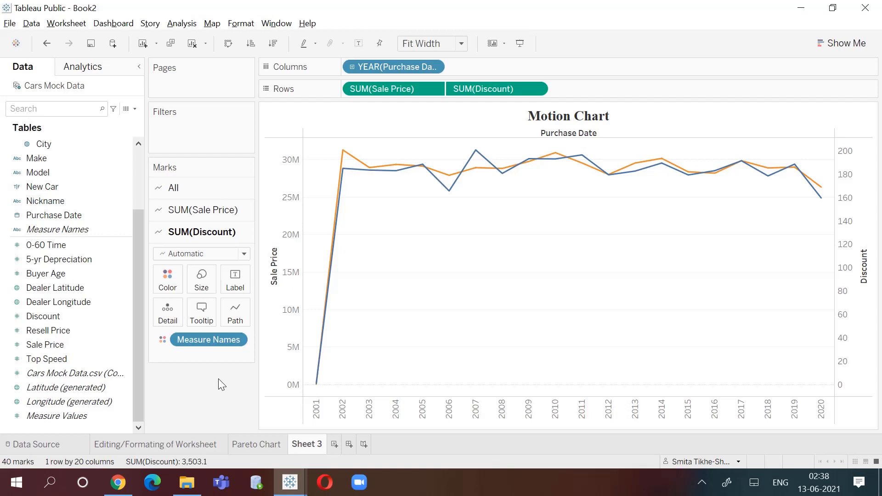
# Step: Change the marks of all measures to filled circle shapes and set the view fit to Standard
pyautogui.click(170, 188)
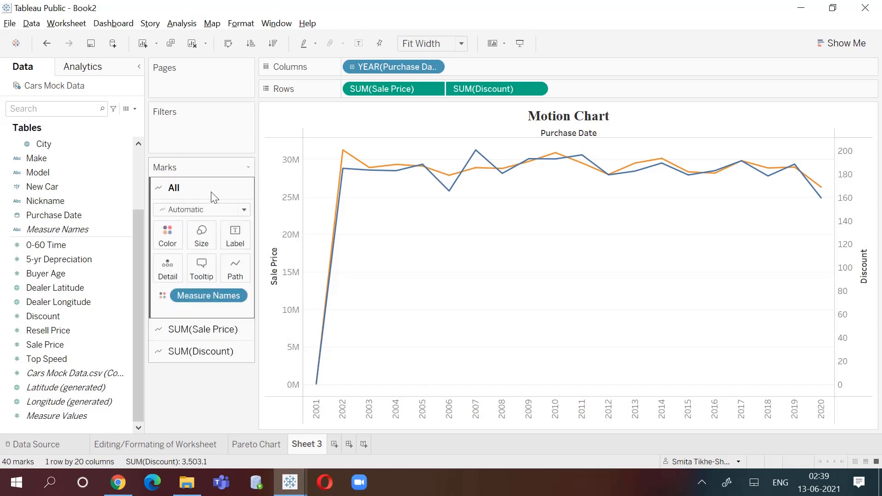
pyautogui.click(244, 209)
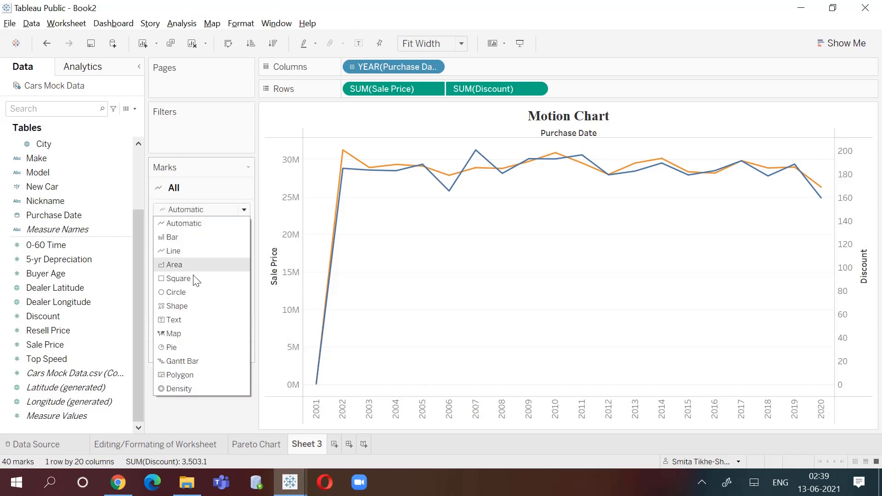
pyautogui.click(187, 306)
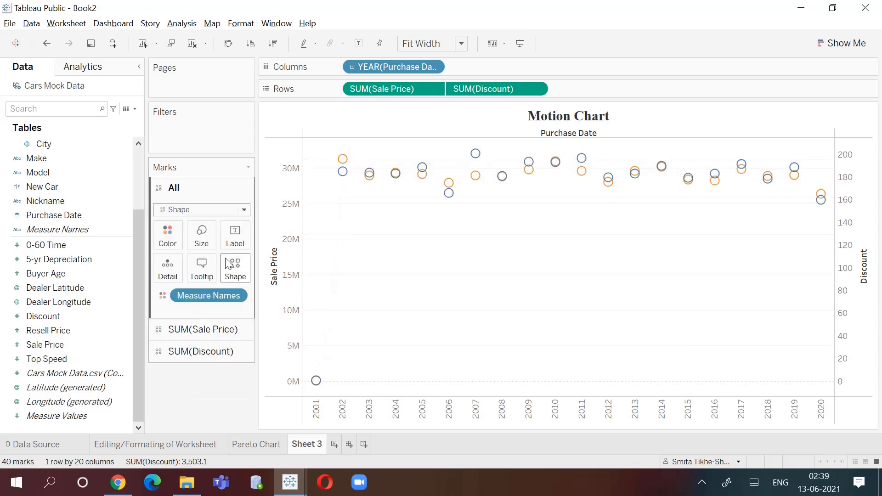
pyautogui.click(240, 271)
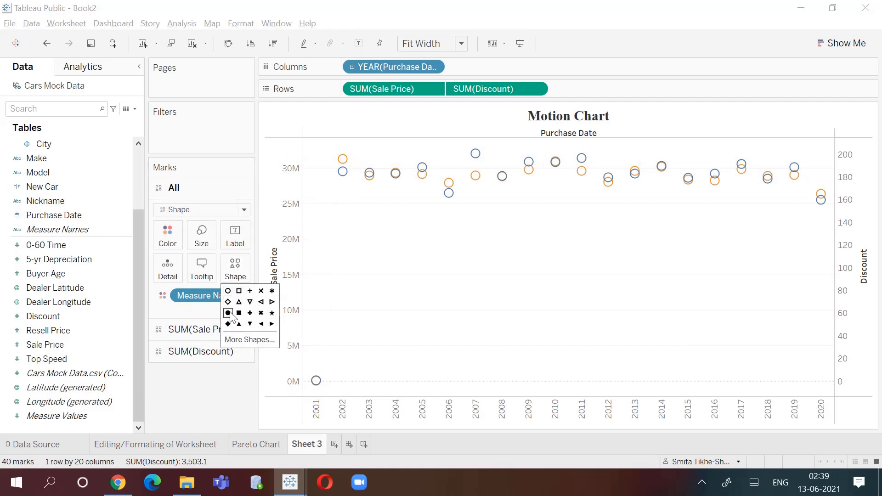
pyautogui.click(228, 313)
pyautogui.click(216, 390)
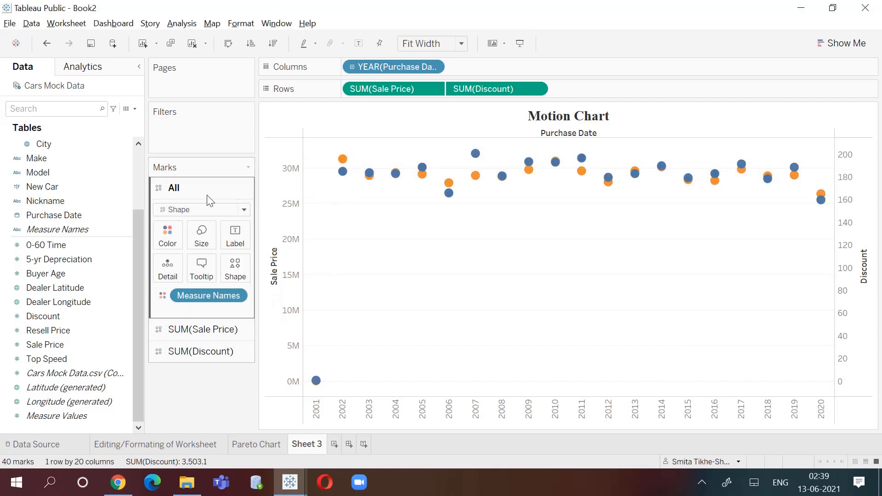
pyautogui.click(461, 44)
pyautogui.click(451, 60)
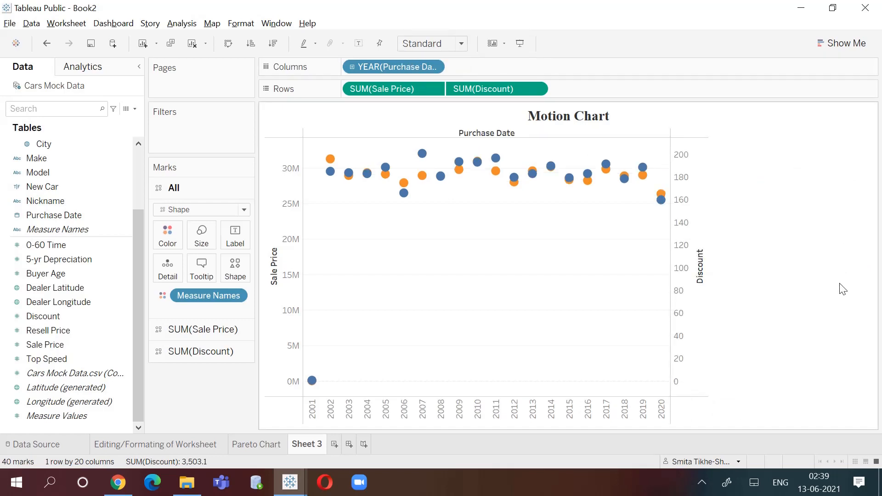
# Step: Place the Purchase Date field on Pages and play the yearly animation forward
pyautogui.click(53, 215)
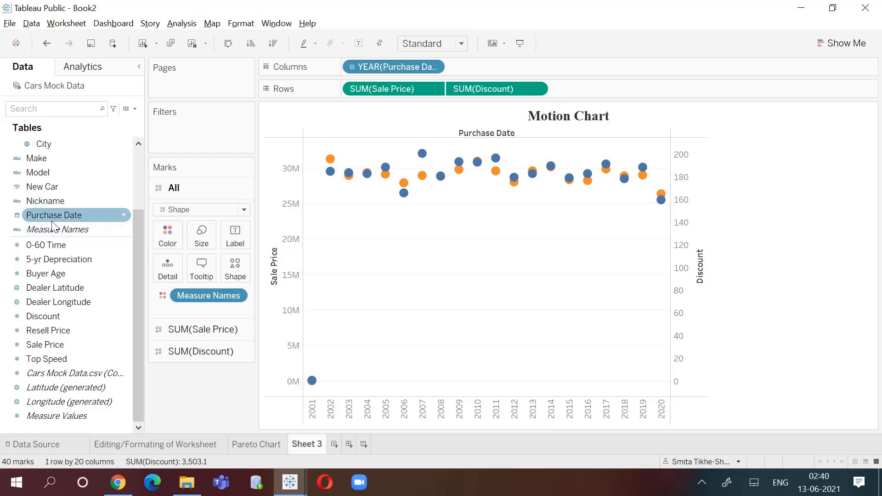
pyautogui.moveTo(60, 219); pyautogui.dragTo(178, 81)
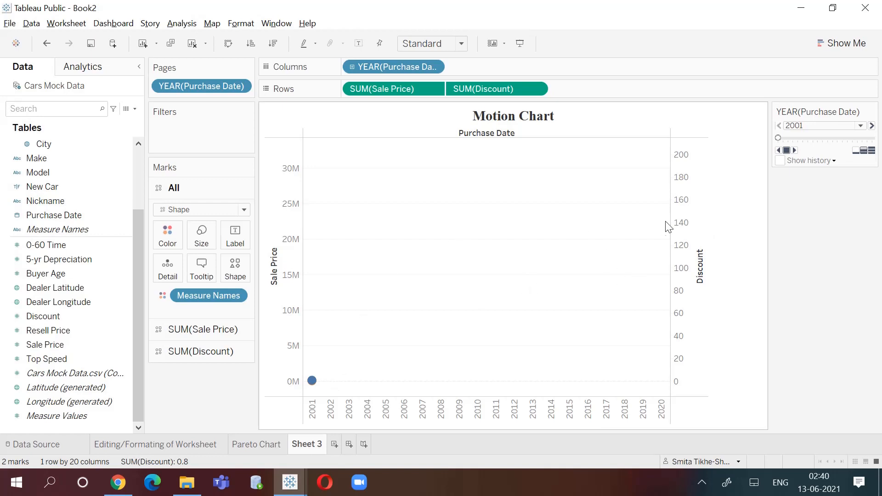
pyautogui.click(795, 150)
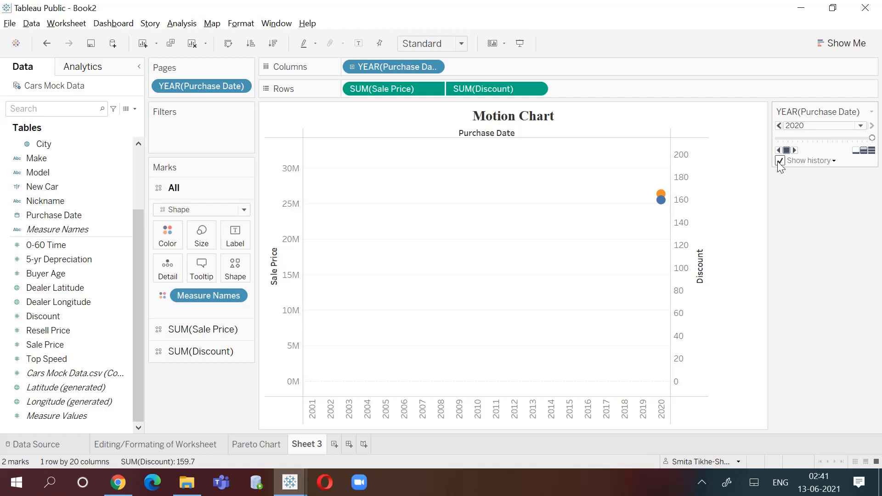
# Step: Turn on the page history for all marks, displayed as trails, leaving the trail format at None
pyautogui.click(810, 160)
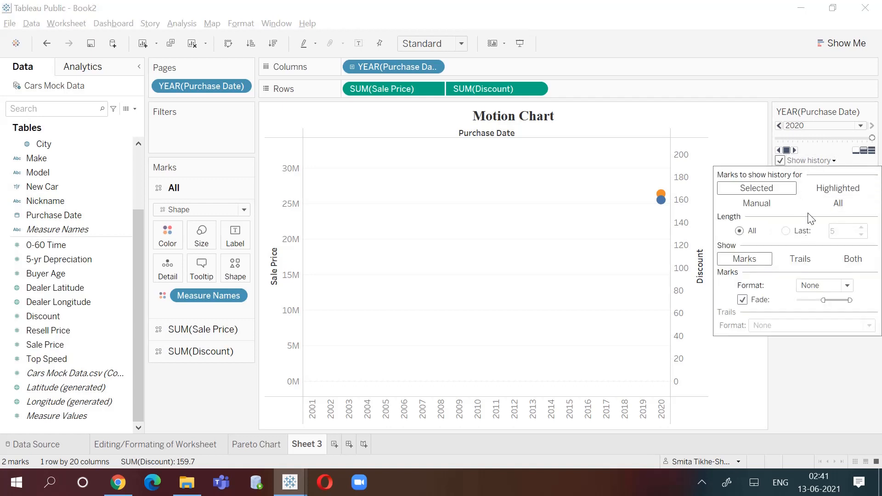
pyautogui.click(838, 202)
pyautogui.click(800, 260)
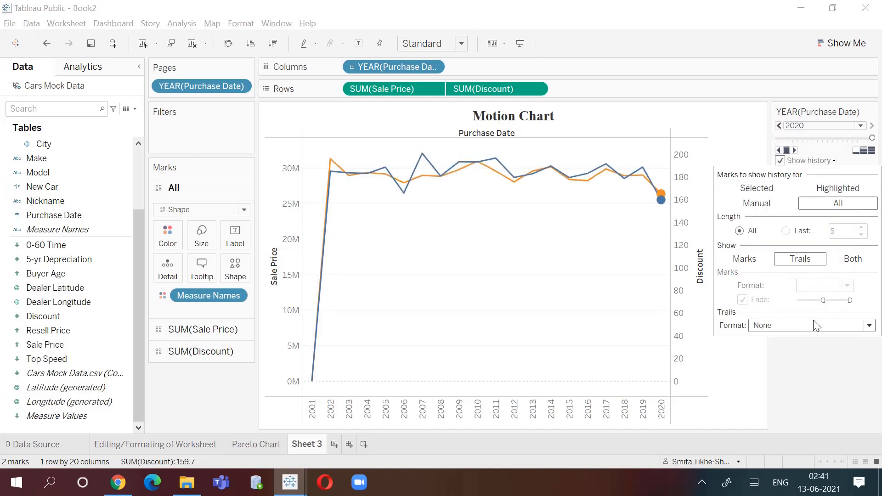
pyautogui.click(798, 327)
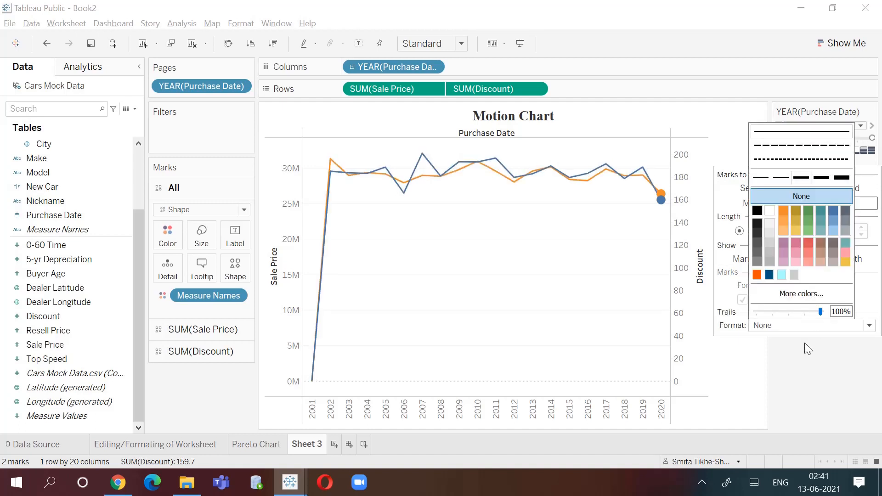
pyautogui.click(803, 343)
pyautogui.moveTo(662, 196)
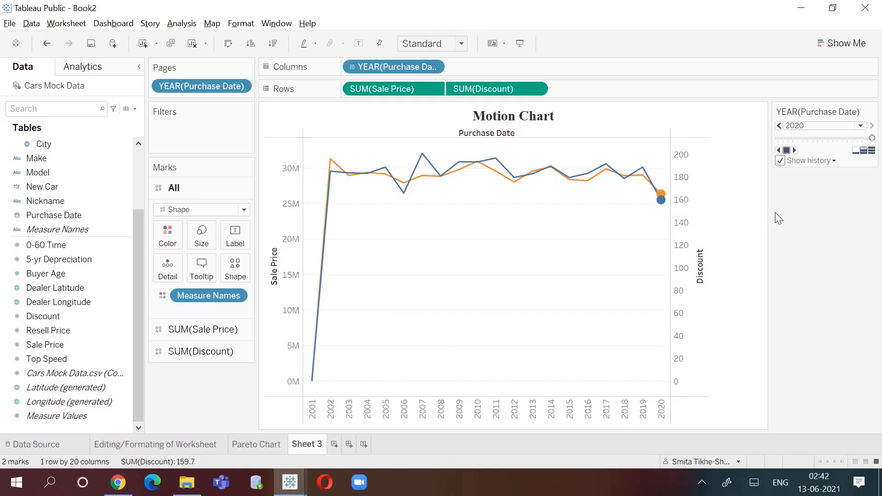
pyautogui.click(807, 161)
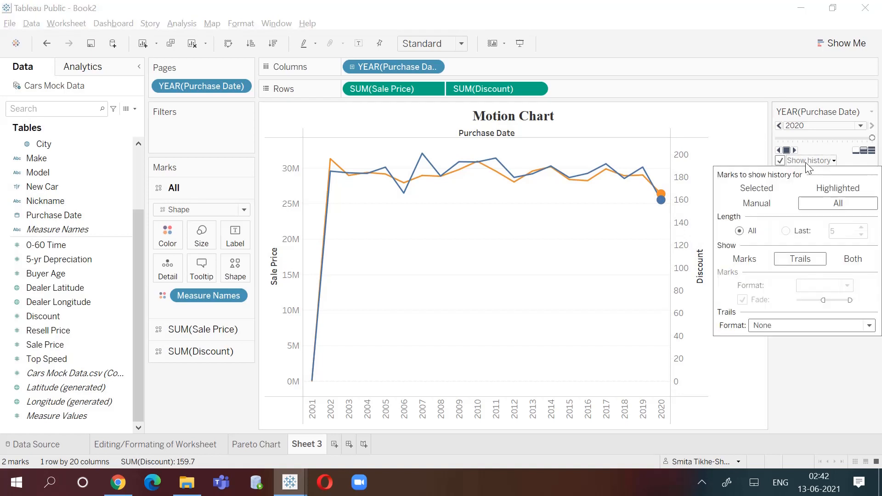
pyautogui.click(826, 353)
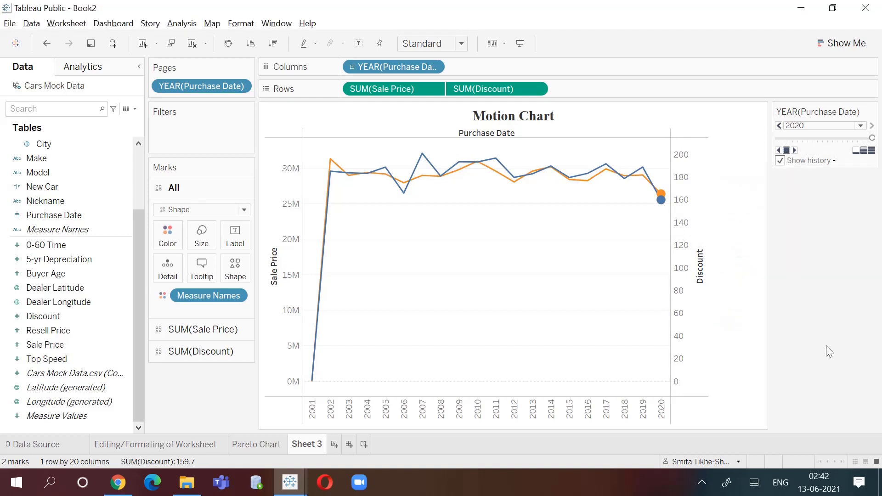
# Step: Play the Purchase Date animation forward with trails and switch it to the fastest playback speed
pyautogui.click(794, 150)
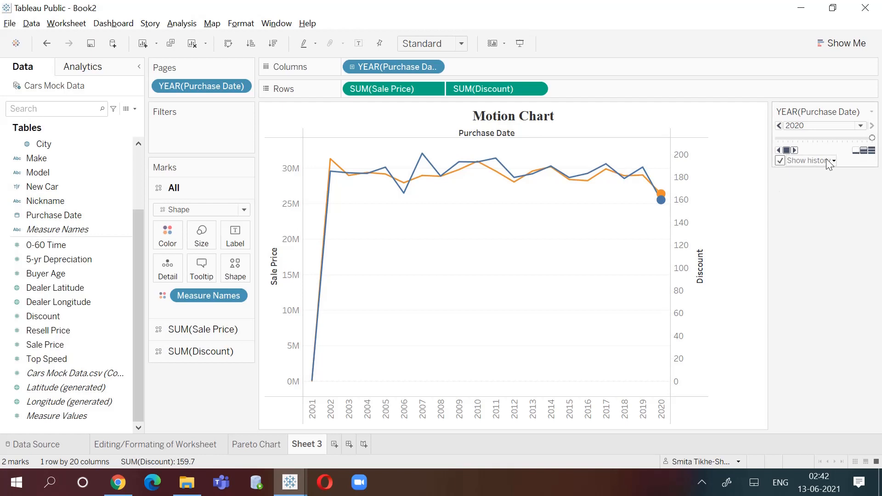
pyautogui.click(794, 151)
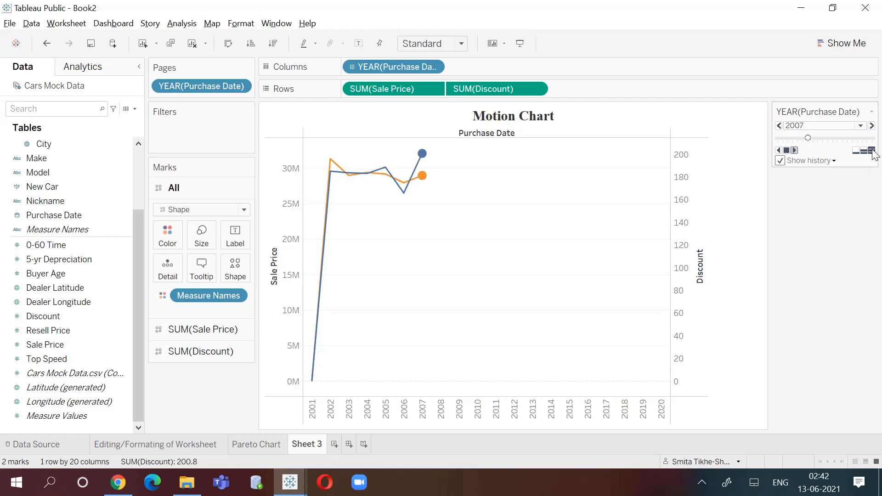
pyautogui.click(871, 150)
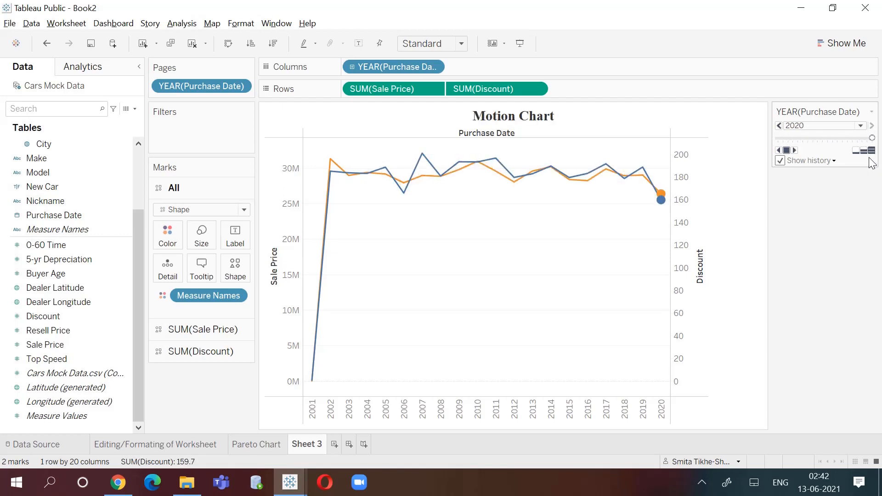